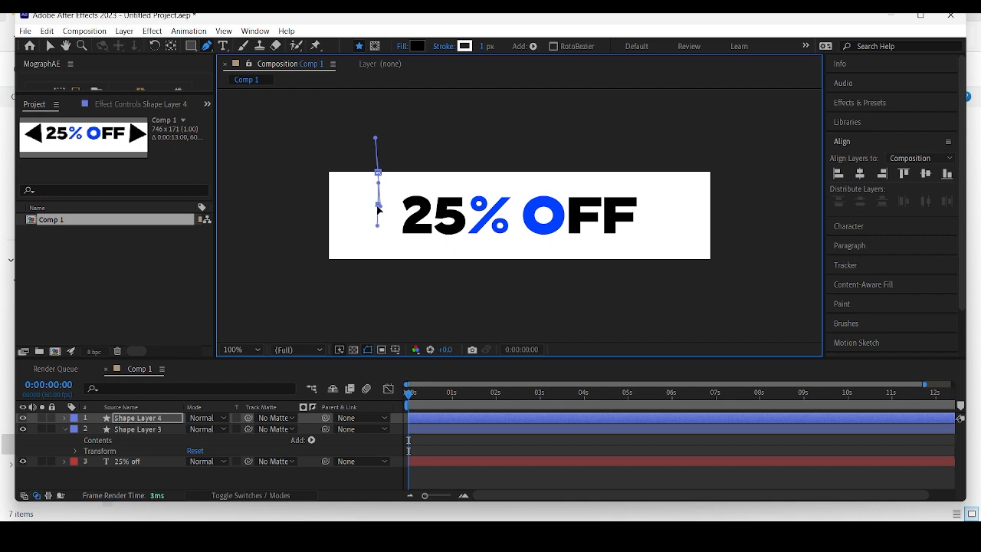
Finish the wavy path near the banner's left end, adjust its middle curve point, and centre it vertically in the composition.
{"action": "left_click_drag", "start_coordinate": [384, 255], "coordinate": [385, 269]}
{"action": "scroll", "coordinate": [385, 262], "scroll_direction": "up", "scroll_amount": 2}
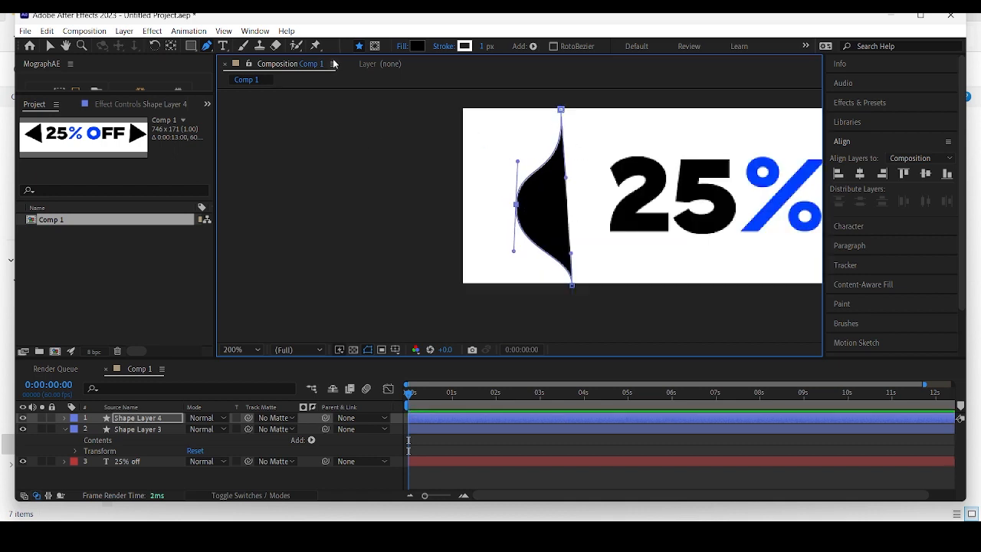
{"action": "mouse_move", "coordinate": [516, 204]}
{"action": "left_mouse_down"}
{"action": "mouse_move", "coordinate": [463, 198]}
{"action": "mouse_move", "coordinate": [504, 207]}
{"action": "left_mouse_up"}
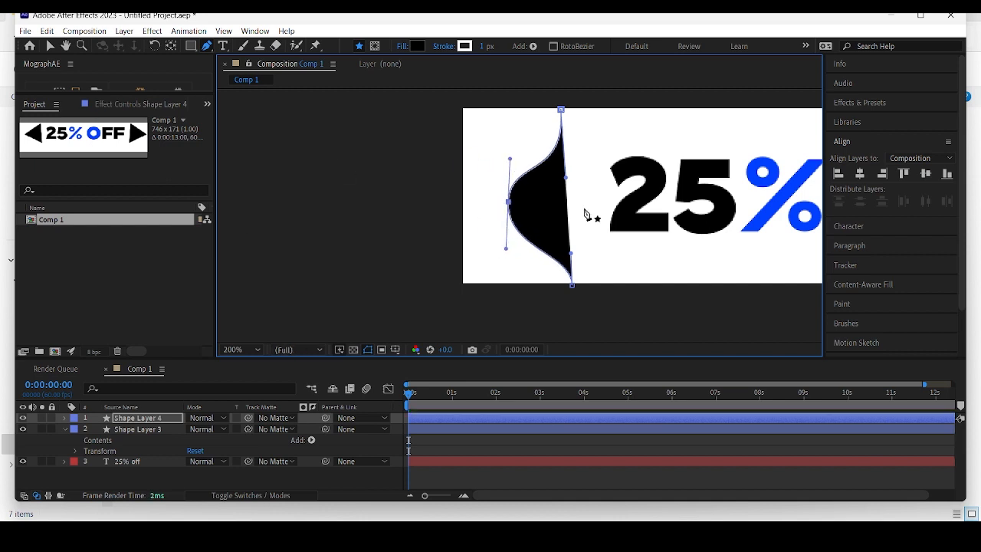
{"action": "left_click", "coordinate": [926, 174]}
{"action": "left_click_drag", "start_coordinate": [506, 247], "coordinate": [508, 245]}
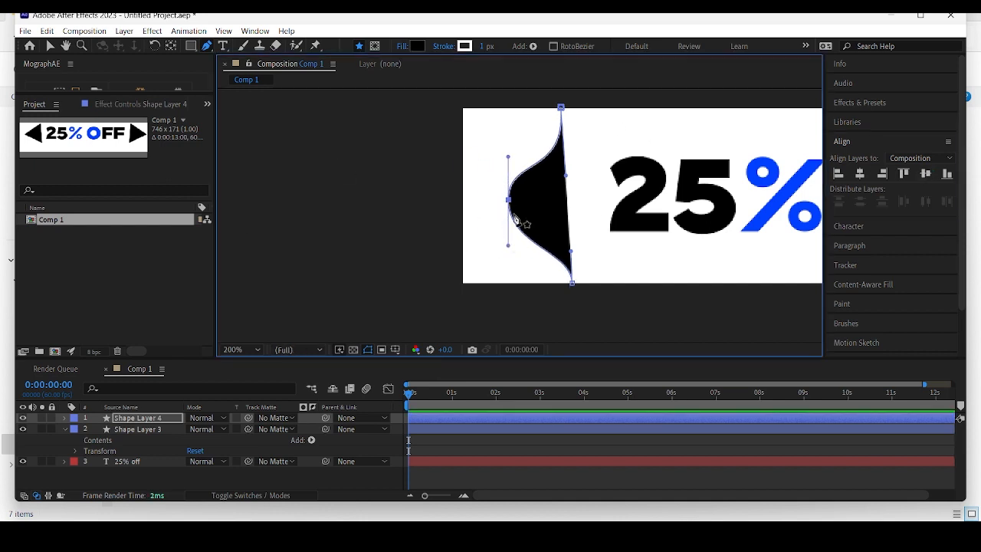
Give the wavy path a solid black stroke.
{"action": "left_click", "coordinate": [443, 47]}
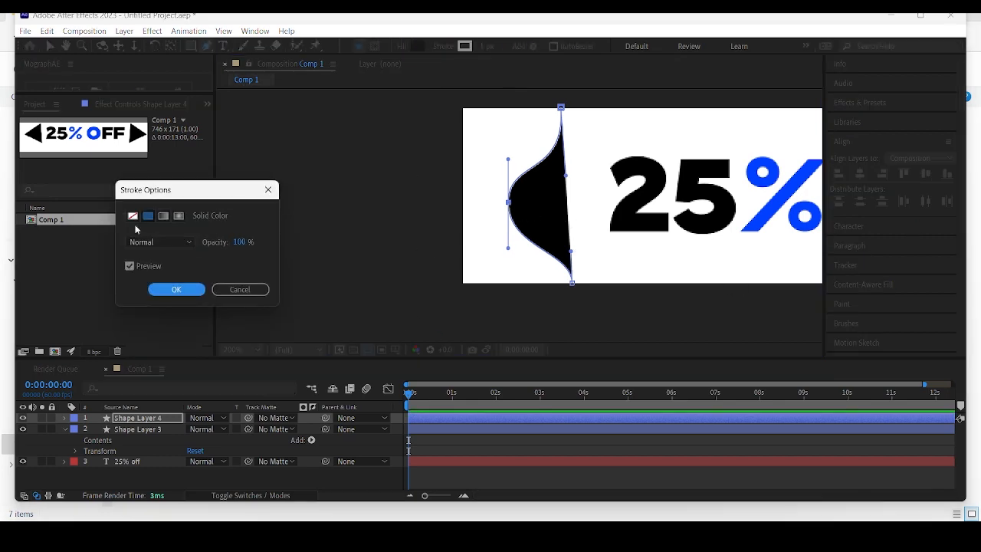
{"action": "left_click", "coordinate": [175, 289]}
{"action": "left_click", "coordinate": [465, 46]}
{"action": "left_click", "coordinate": [613, 476]}
{"action": "left_click", "coordinate": [891, 316]}
Remove the fill from the wavy path, leaving only its outline, and return to the Selection tool.
{"action": "left_click", "coordinate": [417, 47]}
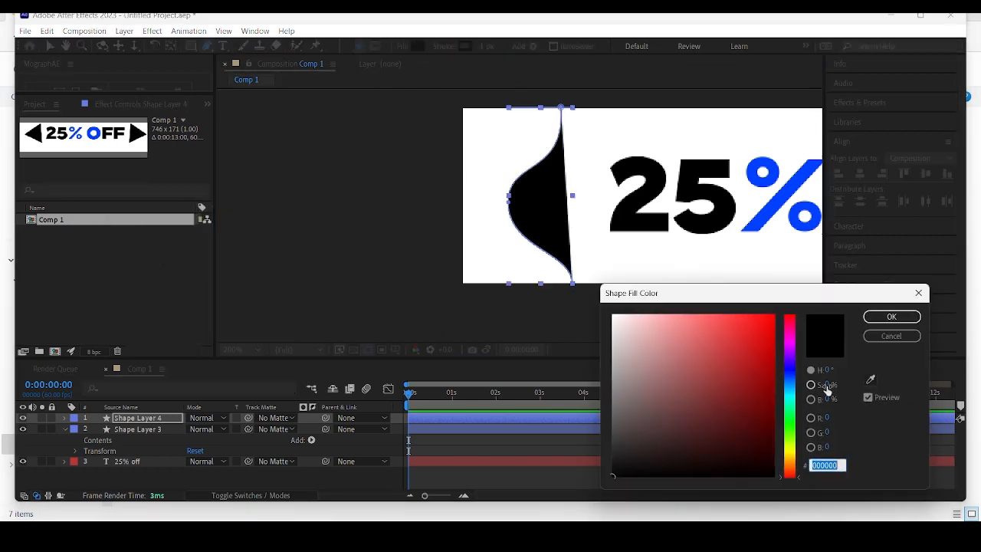
{"action": "left_click", "coordinate": [892, 335]}
{"action": "left_click", "coordinate": [403, 47]}
{"action": "left_click", "coordinate": [132, 214]}
{"action": "left_click", "coordinate": [176, 289]}
{"action": "key", "text": "v"}
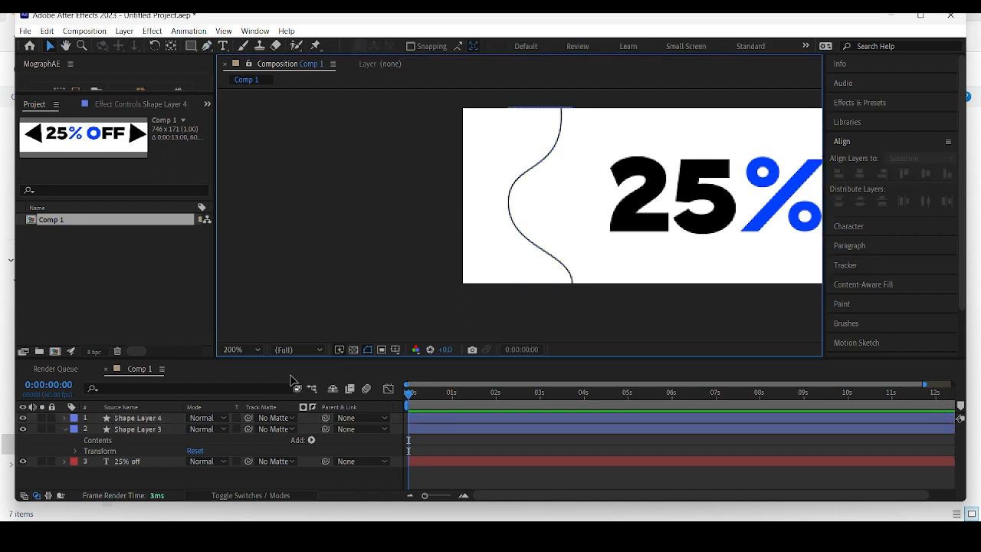
Duplicate the wavy line, place the copy slightly to its left, and duplicate the resulting pair.
{"action": "left_click", "coordinate": [242, 350]}
{"action": "left_click", "coordinate": [245, 120]}
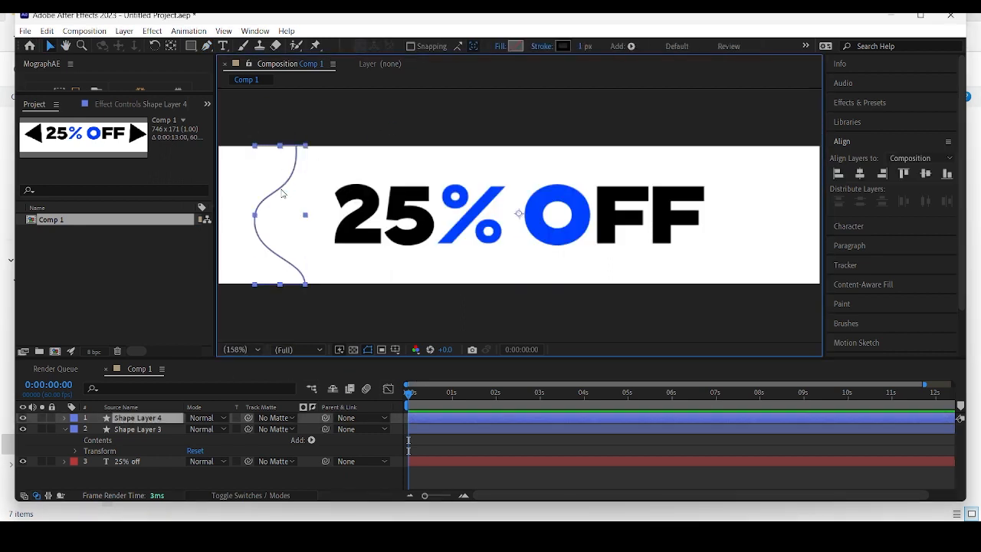
{"action": "key", "text": "ctrl+d"}
{"action": "left_click_drag", "start_coordinate": [282, 194], "coordinate": [260, 192]}
{"action": "left_click_drag", "start_coordinate": [241, 134], "coordinate": [302, 194]}
{"action": "key", "text": "ctrl+d"}
Flip the duplicated pair of wavy lines horizontally and position it at the banner's right end.
{"action": "left_click", "coordinate": [122, 31]}
{"action": "mouse_move", "coordinate": [213, 179]}
{"action": "left_click", "coordinate": [393, 279]}
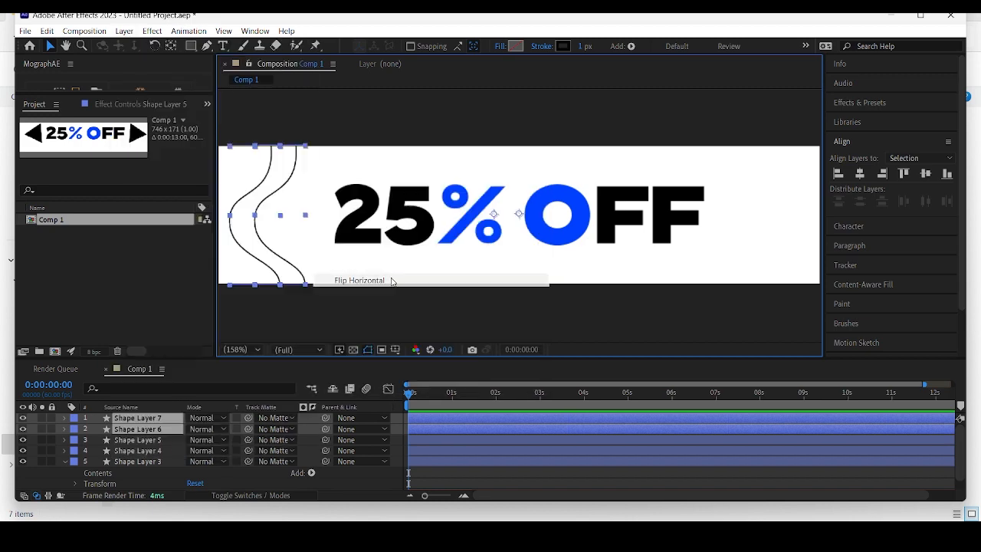
{"action": "left_click", "coordinate": [444, 288]}
{"action": "scroll", "coordinate": [444, 286], "scroll_direction": "down", "scroll_amount": 1}
{"action": "left_click_drag", "start_coordinate": [322, 137], "coordinate": [692, 286]}
{"action": "left_click_drag", "start_coordinate": [650, 143], "coordinate": [708, 249]}
{"action": "left_click_drag", "start_coordinate": [673, 216], "coordinate": [681, 216]}
{"action": "left_click", "coordinate": [758, 197]}
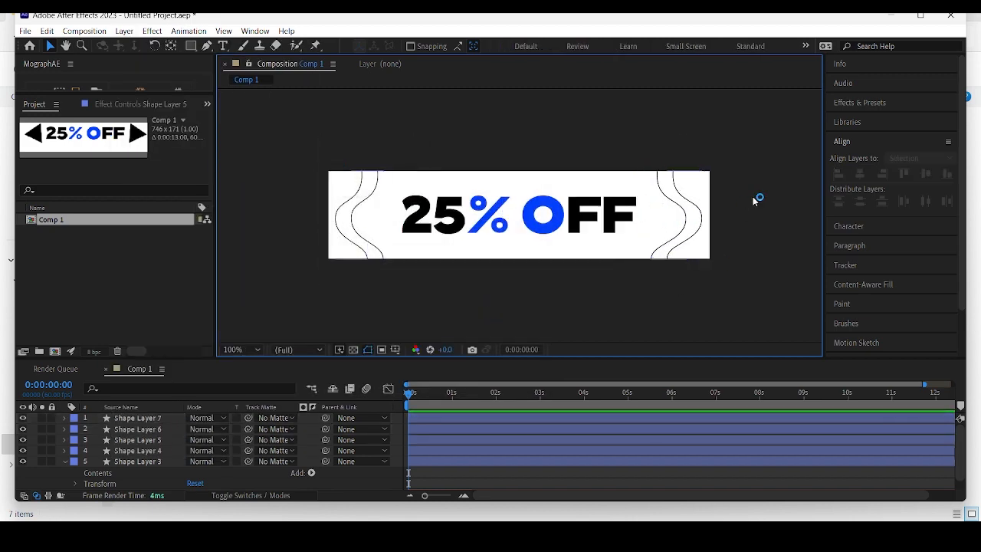
Create a new composition named Final.
{"action": "right_click", "coordinate": [85, 255]}
{"action": "left_click", "coordinate": [128, 262]}
{"action": "type", "text": "Final"}
{"action": "key", "text": "Return"}
{"action": "left_click", "coordinate": [125, 221]}
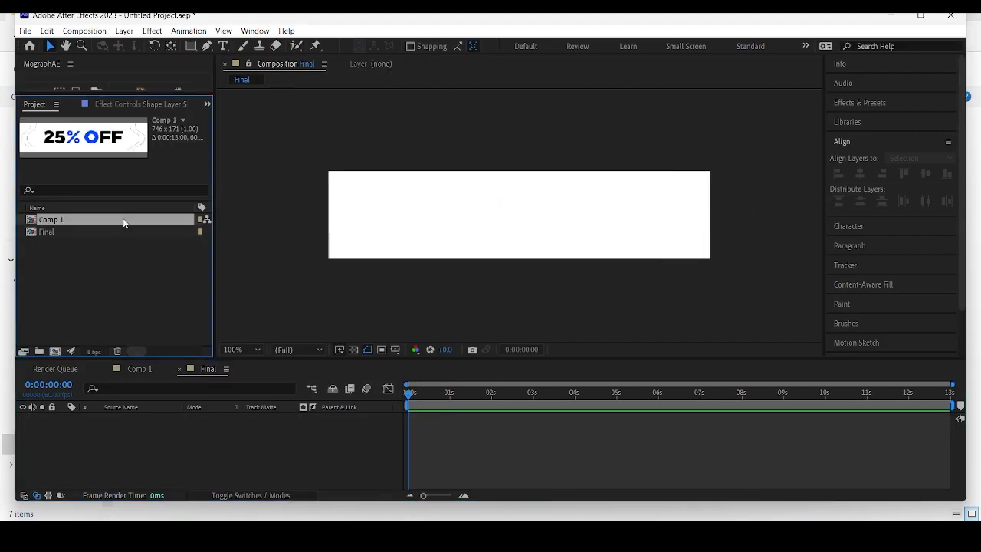
Set the Final composition's size to 1920 px wide by 1080 px high.
{"action": "left_click", "coordinate": [91, 232]}
{"action": "left_click", "coordinate": [85, 32]}
{"action": "left_click", "coordinate": [107, 64]}
{"action": "left_click", "coordinate": [116, 233]}
{"action": "type", "text": "1920"}
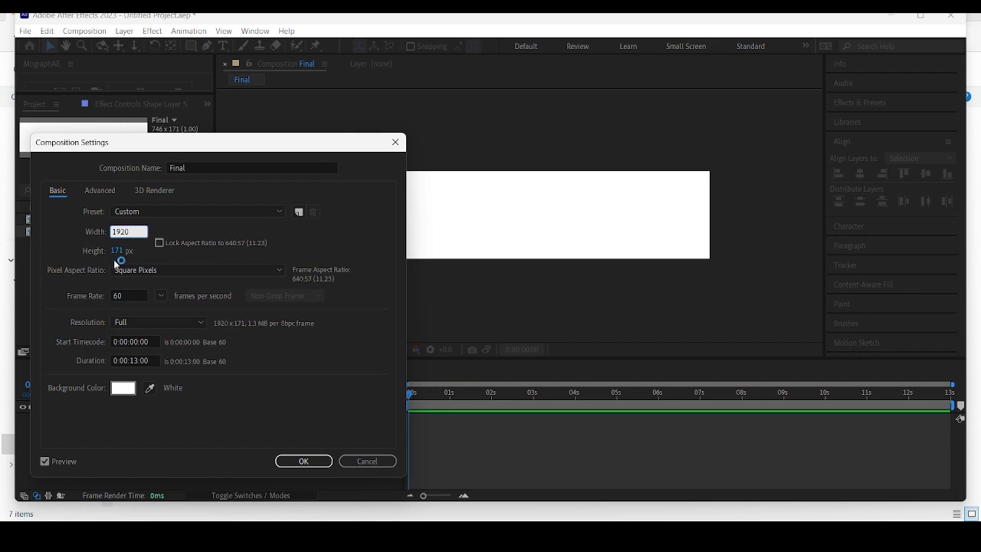
{"action": "left_click", "coordinate": [119, 252]}
{"action": "type", "text": "1080"}
{"action": "key", "text": "Return"}
Add Comp 1 to the Final composition as a layer and set Final's background colour to black.
{"action": "left_click_drag", "start_coordinate": [115, 220], "coordinate": [128, 417]}
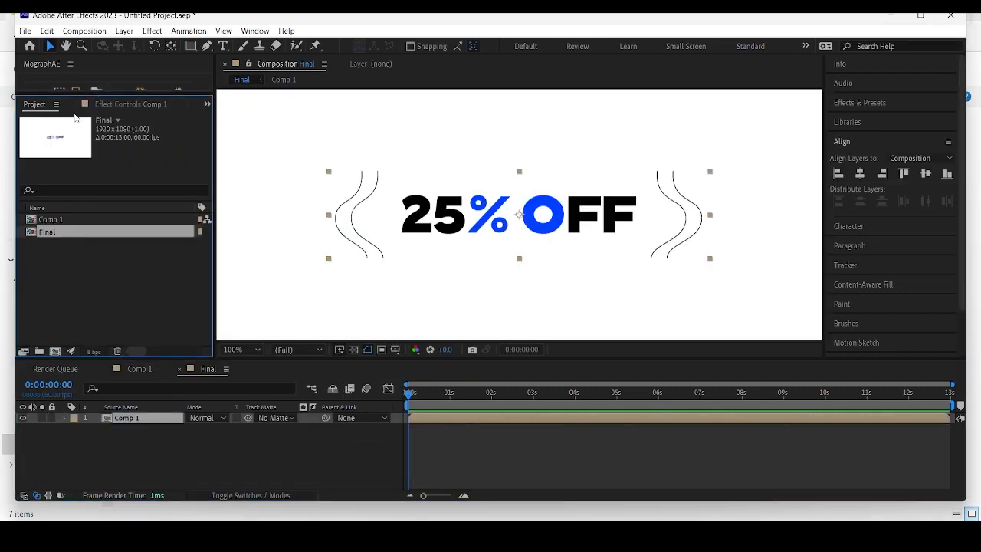
{"action": "left_click", "coordinate": [85, 32]}
{"action": "left_click", "coordinate": [108, 64]}
{"action": "left_click", "coordinate": [123, 388]}
{"action": "left_click_drag", "start_coordinate": [632, 452], "coordinate": [569, 484]}
{"action": "left_click", "coordinate": [892, 316]}
{"action": "left_click", "coordinate": [304, 460]}
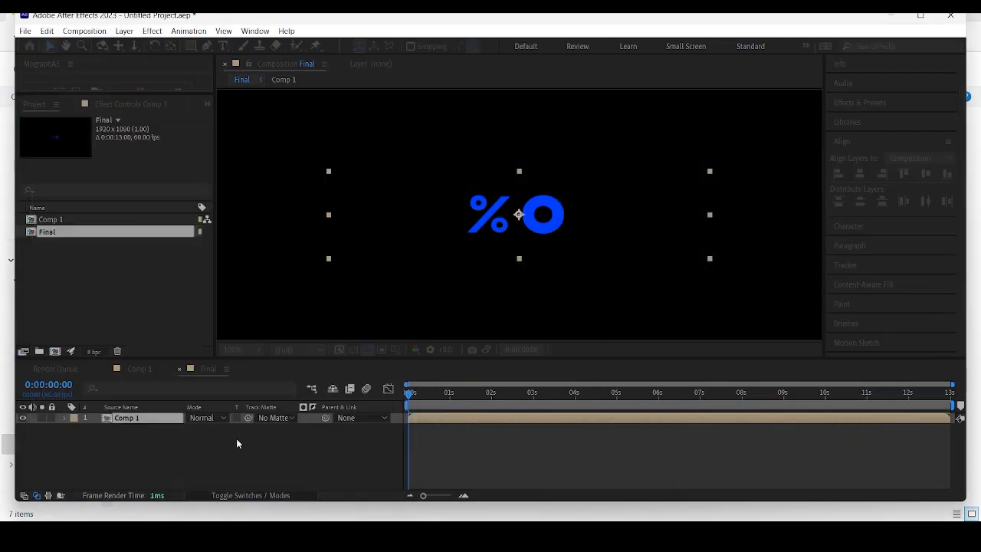
Check the Final composition against the transparency grid and open Comp 1.
{"action": "left_click", "coordinate": [361, 349]}
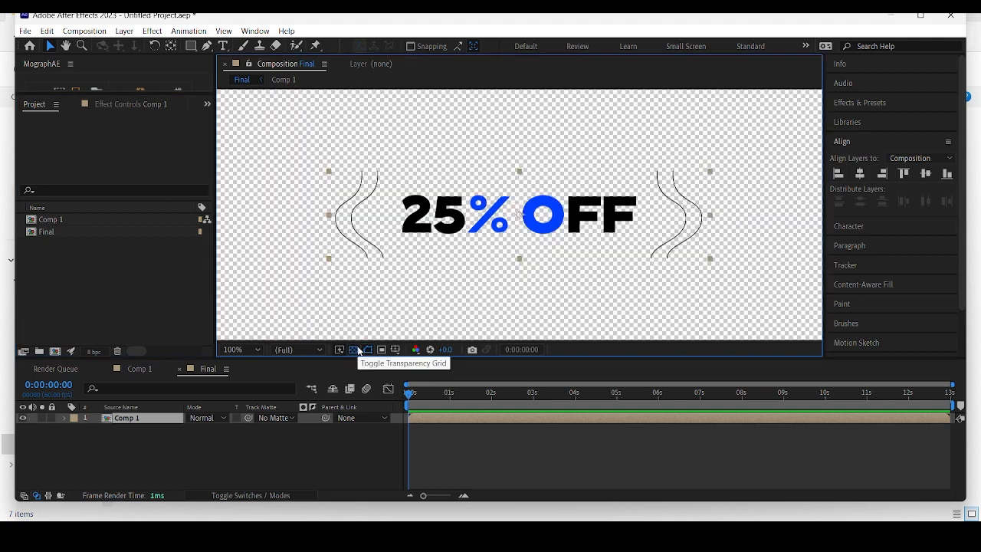
{"action": "left_click", "coordinate": [358, 351]}
{"action": "left_click", "coordinate": [79, 222]}
{"action": "double_click", "coordinate": [81, 224]}
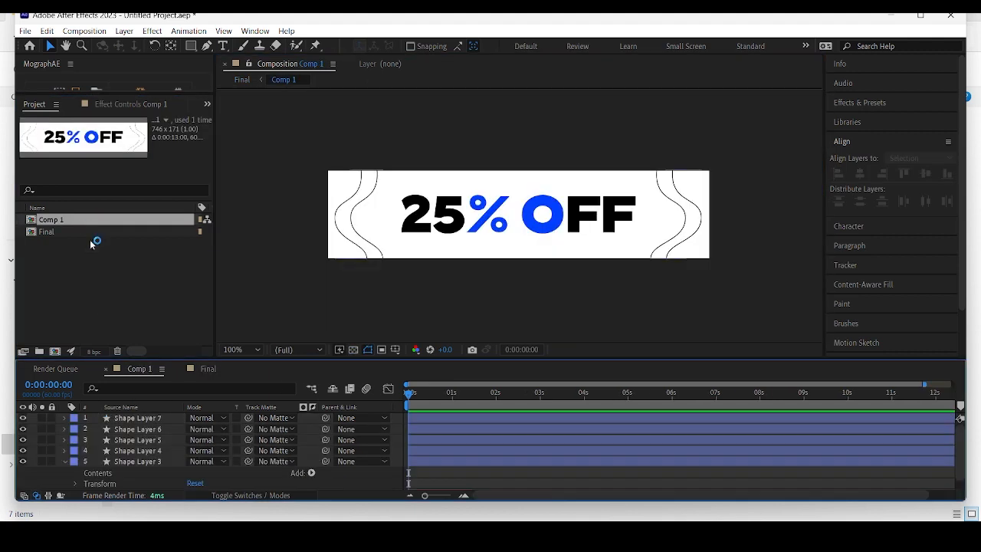
Add a rectangle covering the whole Comp 1 frame and place its layer beneath the 25% off text.
{"action": "double_click", "coordinate": [191, 46]}
{"action": "key", "text": "v"}
{"action": "left_click", "coordinate": [64, 418]}
{"action": "left_click_drag", "start_coordinate": [147, 422], "coordinate": [167, 487]}
Check the banner in the Final composition at fitted view and return to the layers of Comp 1.
{"action": "left_click", "coordinate": [205, 369]}
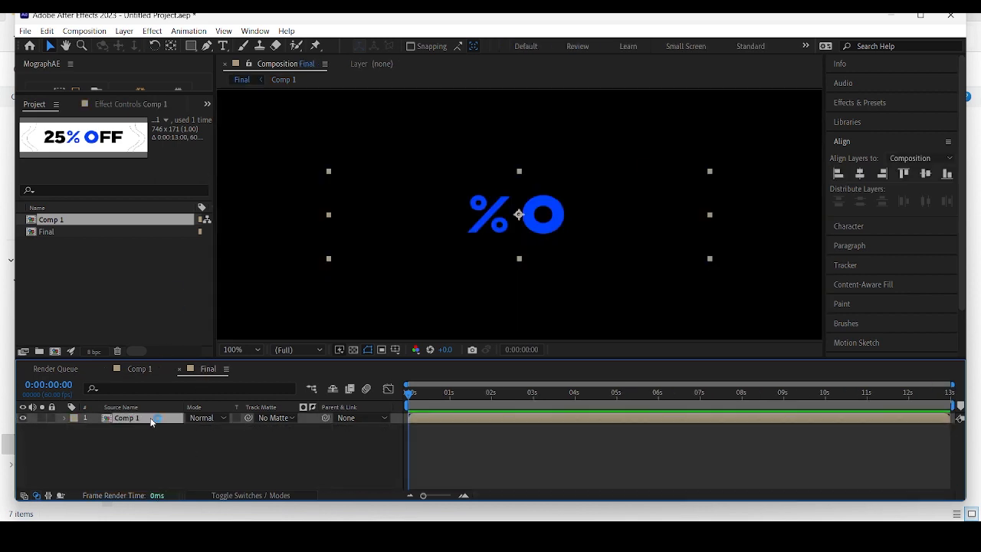
{"action": "left_click", "coordinate": [242, 350]}
{"action": "left_click", "coordinate": [255, 123]}
{"action": "double_click", "coordinate": [158, 418]}
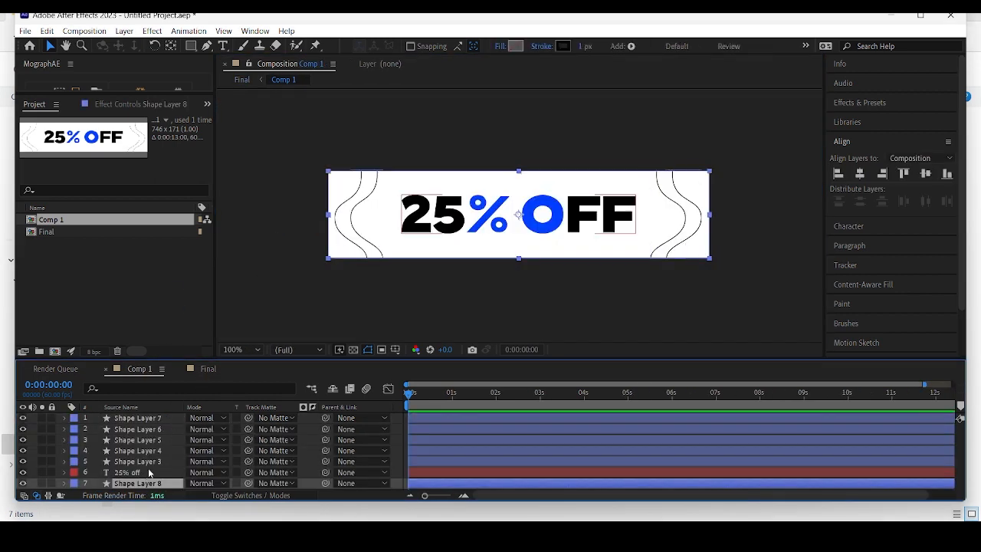
{"action": "left_click", "coordinate": [144, 419]}
{"action": "left_click", "coordinate": [138, 472]}
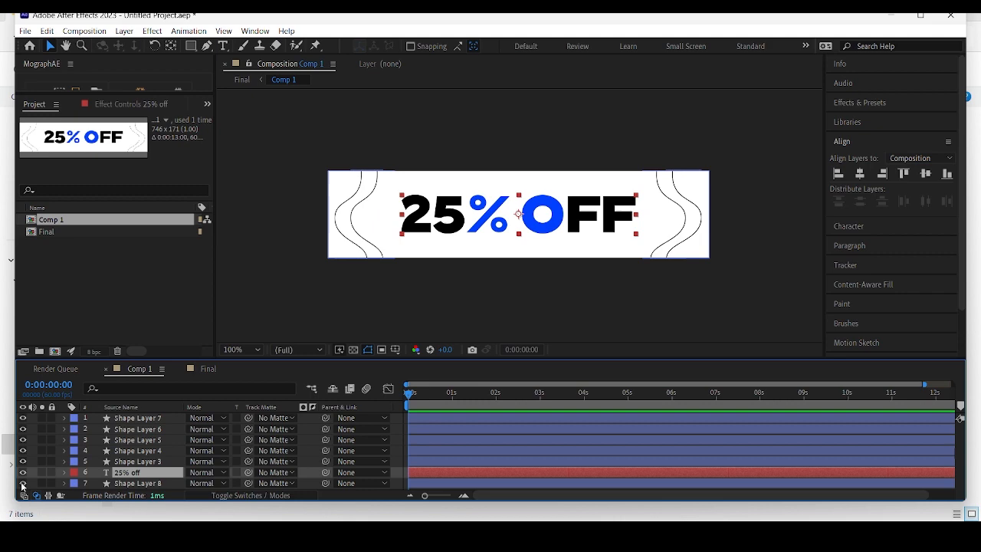
With the transparency grid shown, give the background rectangle a solid white fill and no stroke.
{"action": "left_click", "coordinate": [353, 351]}
{"action": "left_click", "coordinate": [142, 483]}
{"action": "left_click", "coordinate": [499, 46]}
{"action": "left_click", "coordinate": [147, 217]}
{"action": "left_click", "coordinate": [176, 289]}
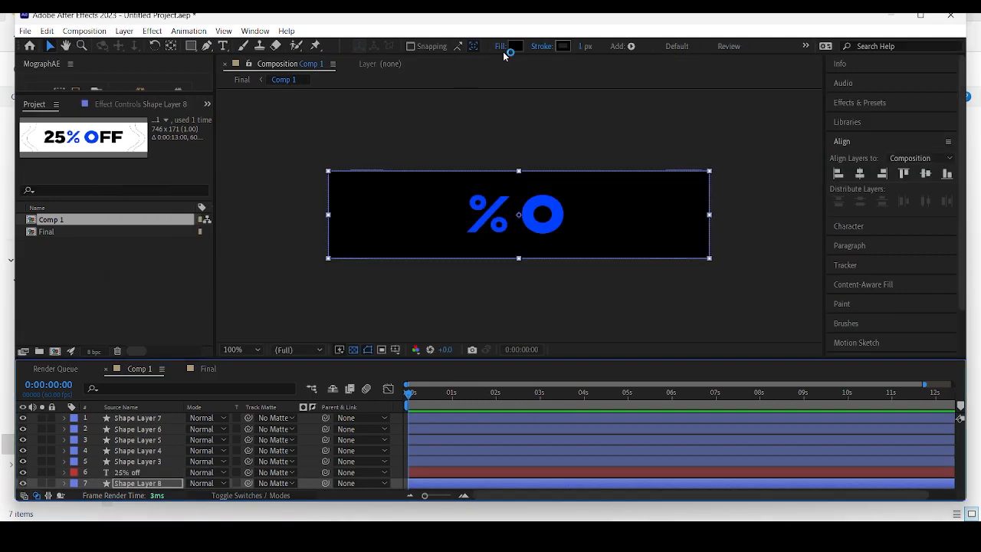
{"action": "left_click", "coordinate": [515, 47]}
{"action": "left_click", "coordinate": [613, 315]}
{"action": "left_click", "coordinate": [891, 316]}
{"action": "left_click", "coordinate": [541, 46]}
{"action": "left_click", "coordinate": [130, 217]}
{"action": "left_click", "coordinate": [178, 289]}
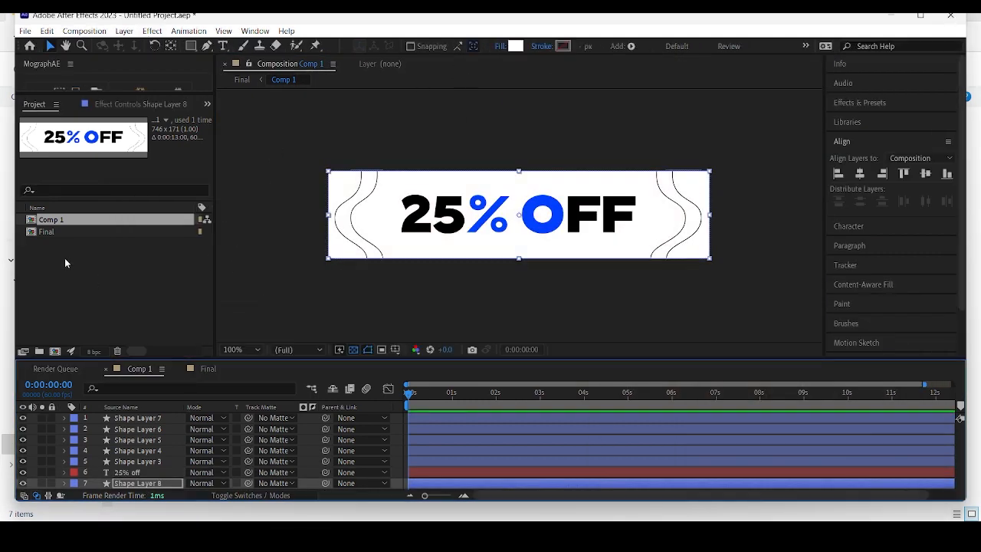
Open the Final composition, show the layer switches, and toggle the Comp 1 layer's quality setting.
{"action": "double_click", "coordinate": [46, 232]}
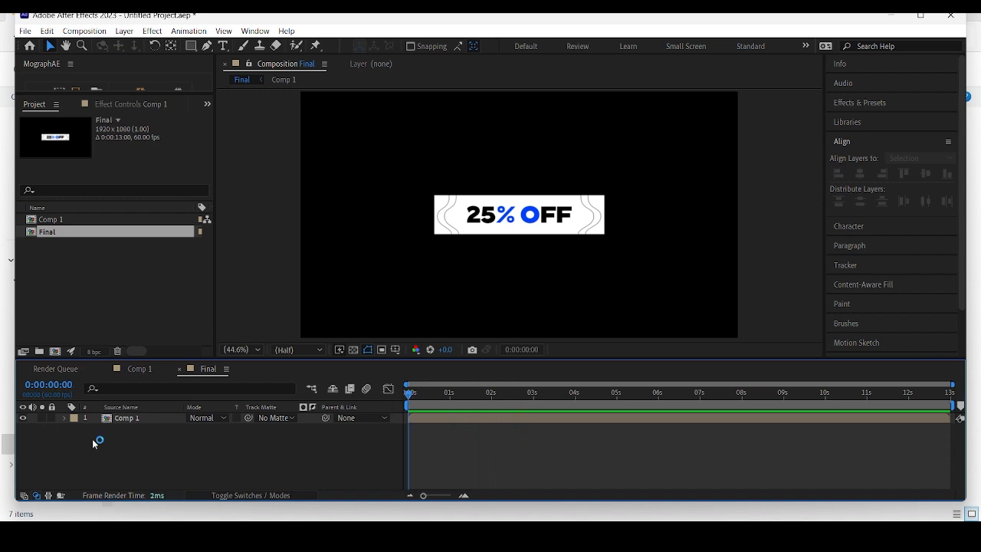
{"action": "left_click", "coordinate": [250, 495]}
{"action": "left_click", "coordinate": [210, 417]}
{"action": "scroll", "coordinate": [497, 261], "scroll_direction": "up", "scroll_amount": 2}
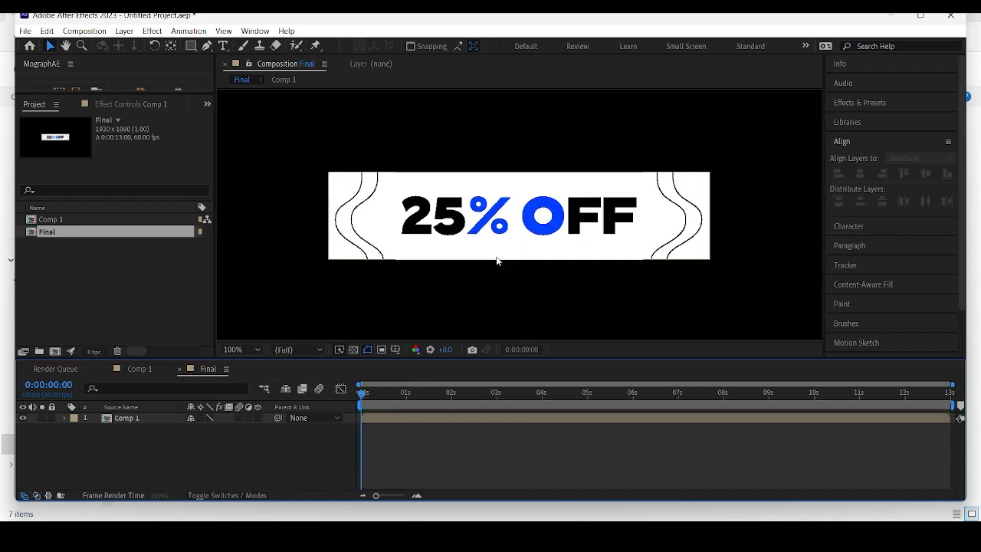
{"action": "scroll", "coordinate": [483, 280], "scroll_direction": "down", "scroll_amount": 1}
Save the project as 02 in the Text folder.
{"action": "key", "text": "ctrl+s"}
{"action": "type", "text": "02"}
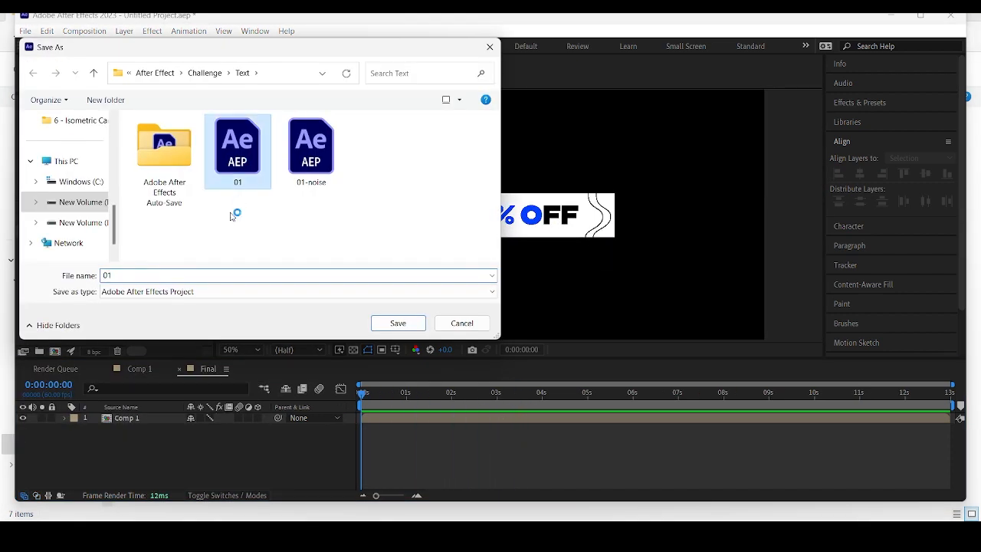
{"action": "key", "text": "Return"}
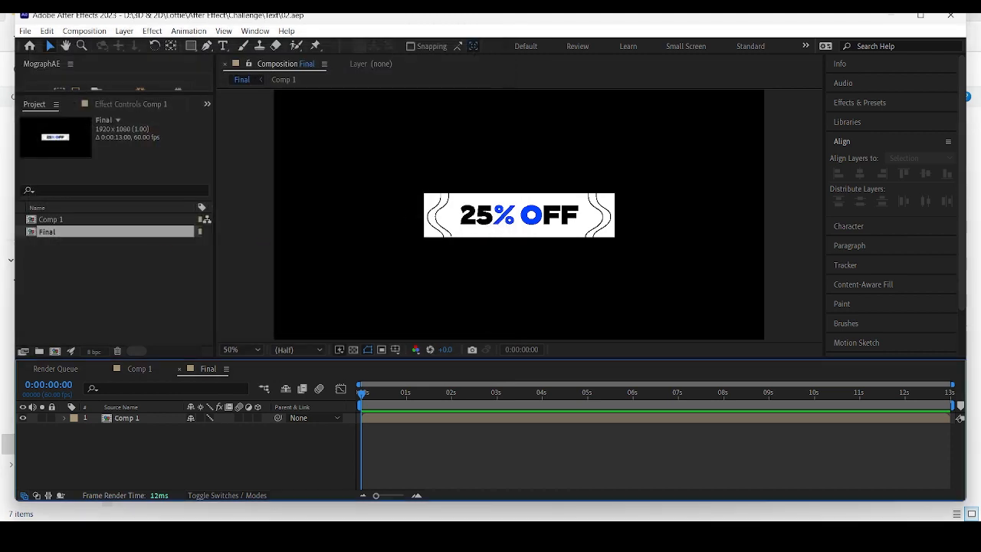
Duplicate the Comp 1 layer repeatedly in the Final composition to build a stack of identical banners.
{"action": "left_click", "coordinate": [169, 419]}
{"action": "key", "text": "ctrl+d"}
{"action": "key", "text": "ctrl+d"}
{"action": "key", "text": "ctrl+d"}
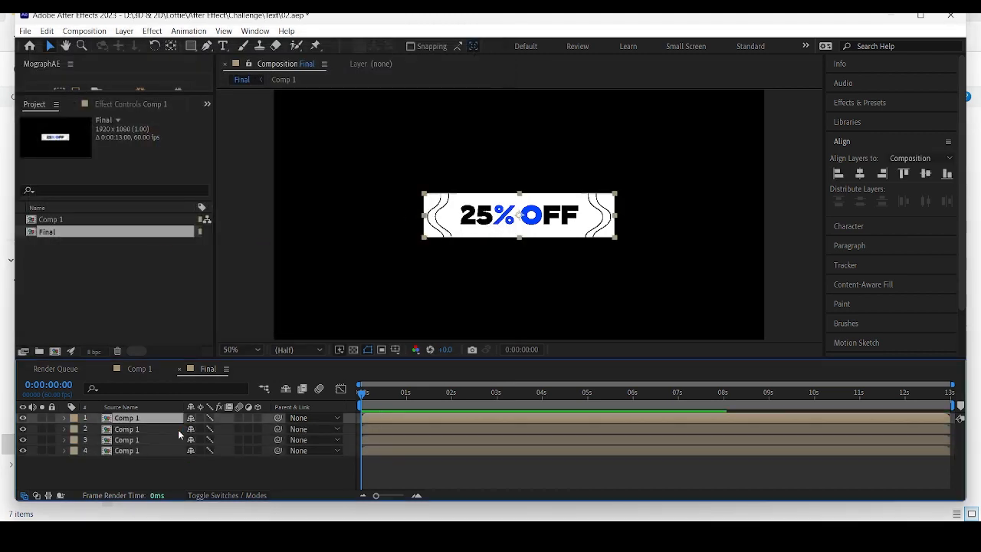
{"action": "key", "text": "ctrl+d"}
{"action": "key", "text": "ctrl+d"}
{"action": "key", "text": "ctrl+d"}
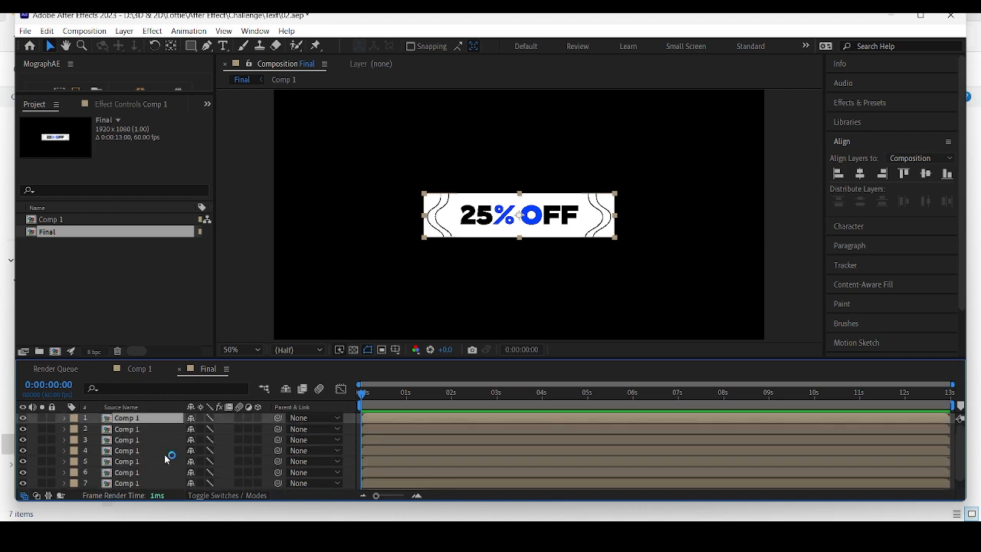
Move the fourth Comp 1 layer up until its bottom edge meets the top edge of the banner below.
{"action": "scroll", "coordinate": [151, 469], "scroll_direction": "down", "scroll_amount": 1}
{"action": "scroll", "coordinate": [148, 469], "scroll_direction": "up", "scroll_amount": 1}
{"action": "scroll", "coordinate": [148, 467], "scroll_direction": "down", "scroll_amount": 1}
{"action": "left_click", "coordinate": [148, 442]}
{"action": "scroll", "coordinate": [148, 450], "scroll_direction": "up", "scroll_amount": 1}
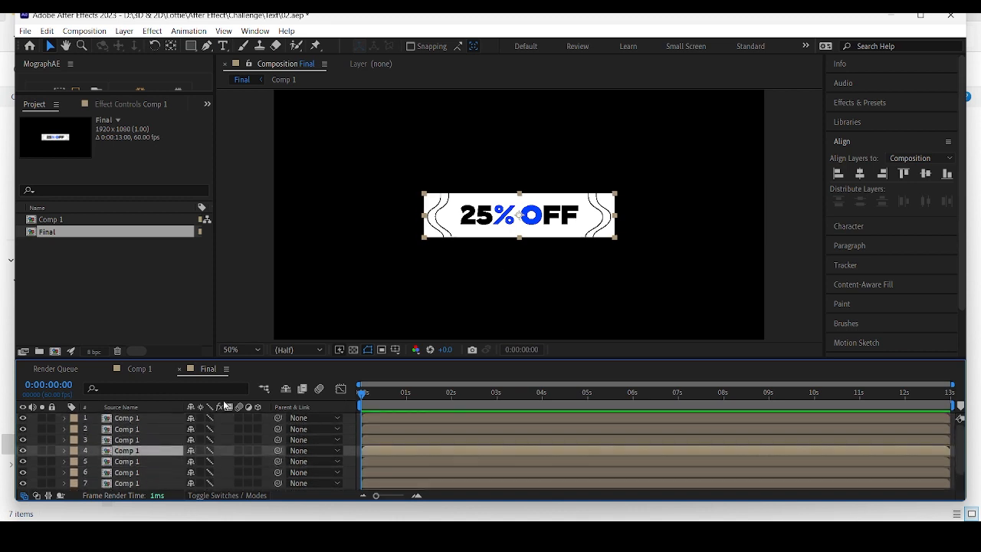
{"action": "left_click_drag", "start_coordinate": [493, 232], "coordinate": [493, 186]}
{"action": "scroll", "coordinate": [416, 192], "scroll_direction": "up", "scroll_amount": 2}
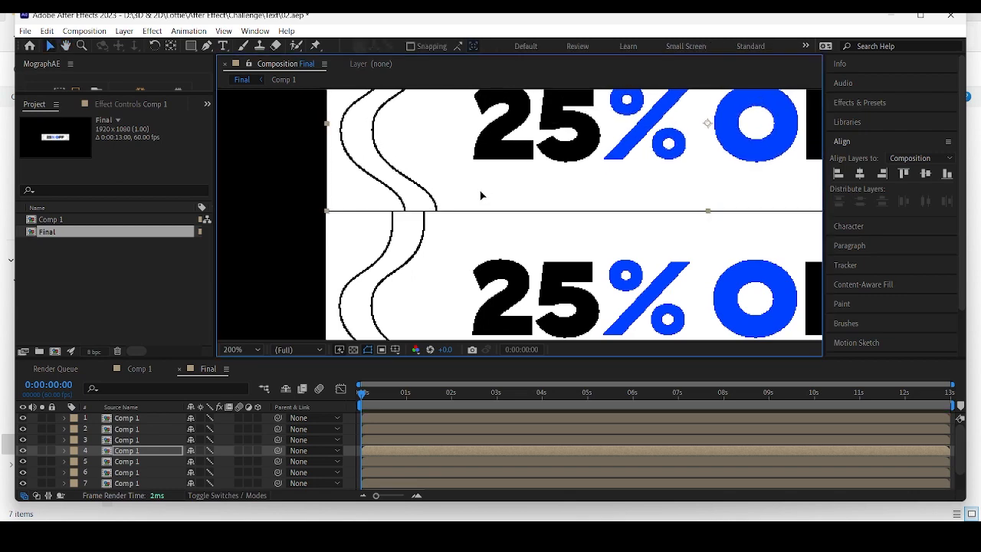
{"action": "left_click_drag", "start_coordinate": [480, 191], "coordinate": [479, 193]}
{"action": "scroll", "coordinate": [419, 222], "scroll_direction": "down", "scroll_amount": 1}
{"action": "scroll", "coordinate": [507, 215], "scroll_direction": "up", "scroll_amount": 1}
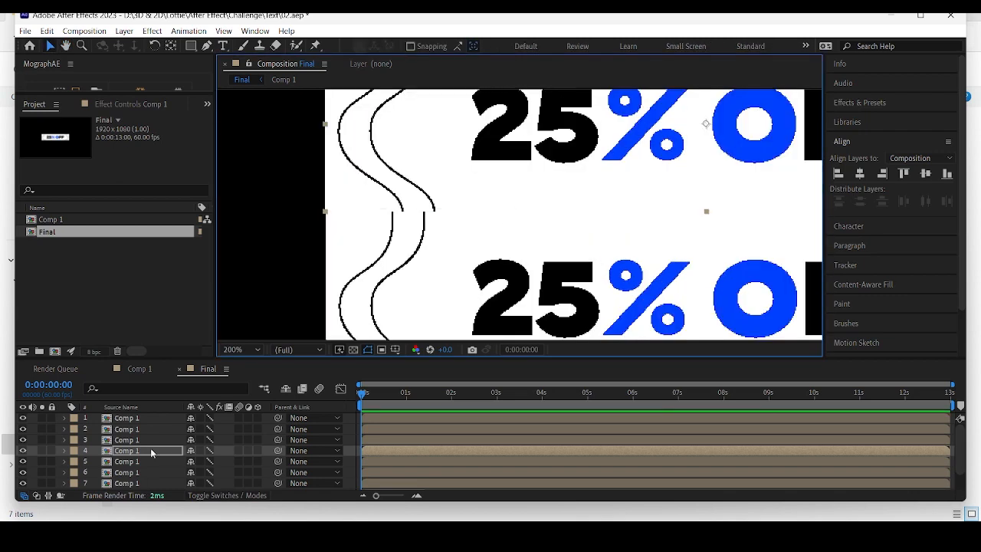
Open Comp 1, show the rulers, and place a vertical guide at the top end of the left pair's inner wavy line.
{"action": "double_click", "coordinate": [151, 453]}
{"action": "scroll", "coordinate": [340, 158], "scroll_direction": "up", "scroll_amount": 1}
{"action": "scroll", "coordinate": [337, 158], "scroll_direction": "down", "scroll_amount": 1}
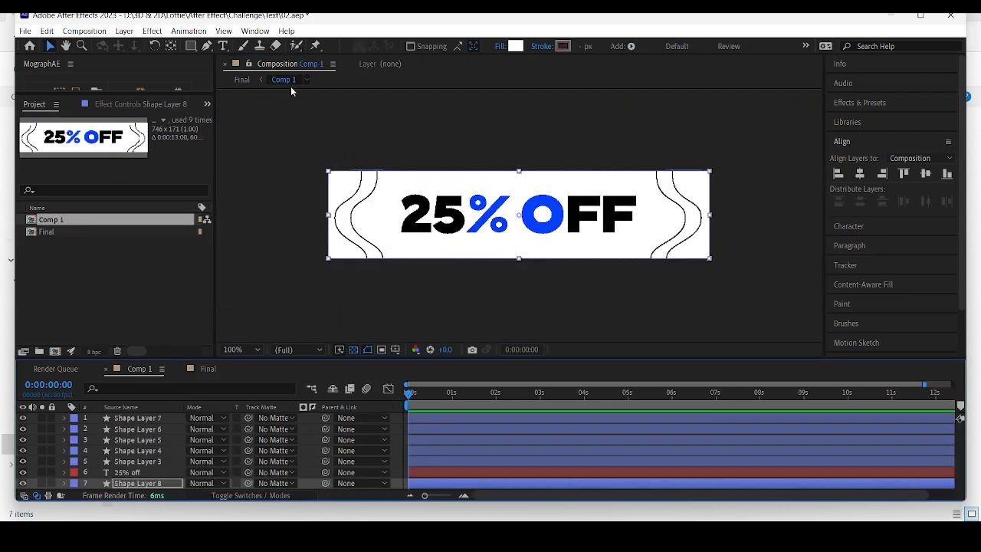
{"action": "scroll", "coordinate": [235, 125], "scroll_direction": "up", "scroll_amount": 2}
{"action": "left_click", "coordinate": [223, 31]}
{"action": "left_click", "coordinate": [276, 148]}
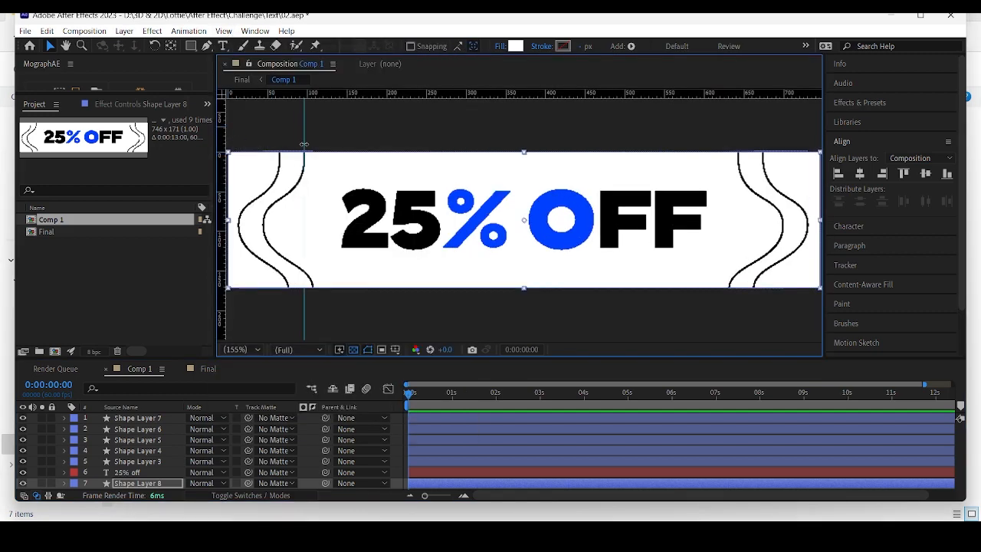
Reshape the left pair's inner wavy line (Shape Layer 4) with the Pen tool, aligning both ends to the vertical guide and centring its middle point.
{"action": "left_click", "coordinate": [146, 472]}
{"action": "left_click", "coordinate": [157, 419]}
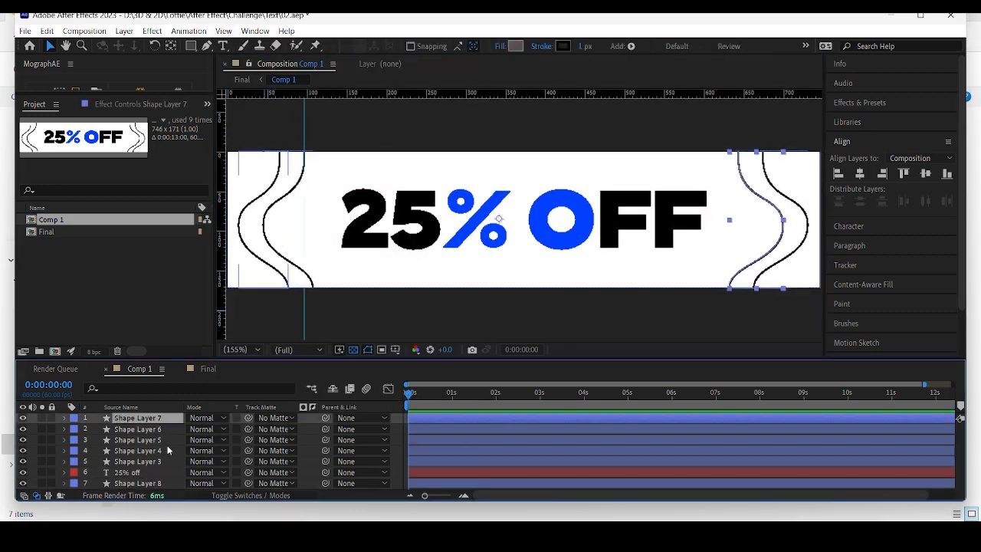
{"action": "left_click", "coordinate": [160, 429]}
{"action": "left_click", "coordinate": [162, 441]}
{"action": "left_click", "coordinate": [163, 453]}
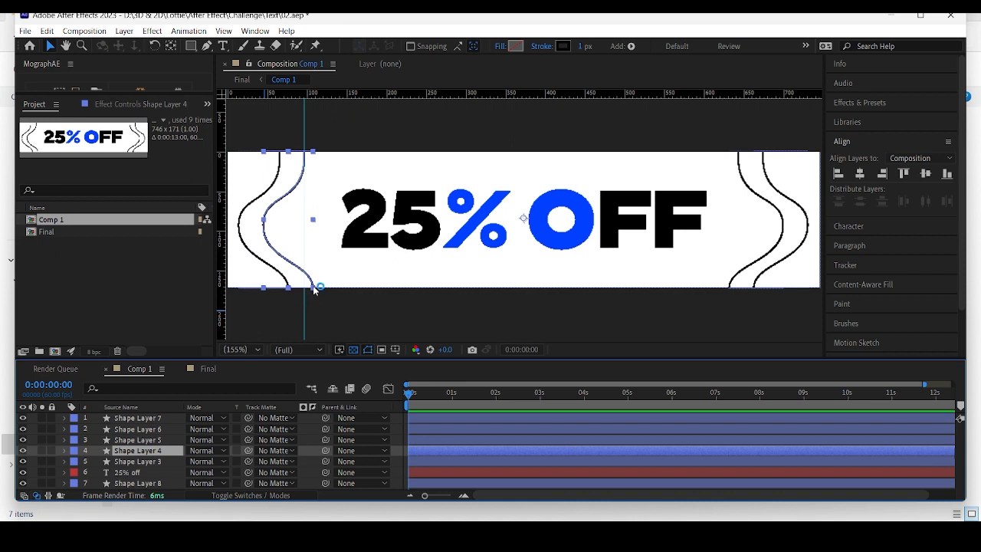
{"action": "left_click_drag", "start_coordinate": [316, 289], "coordinate": [315, 290]}
{"action": "left_click", "coordinate": [207, 46]}
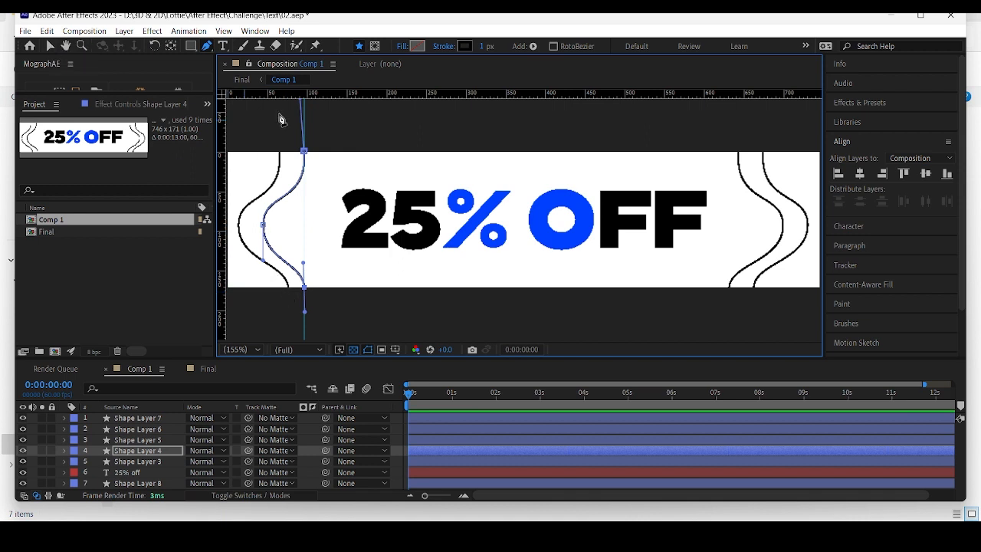
{"action": "left_click_drag", "start_coordinate": [330, 131], "coordinate": [331, 153]}
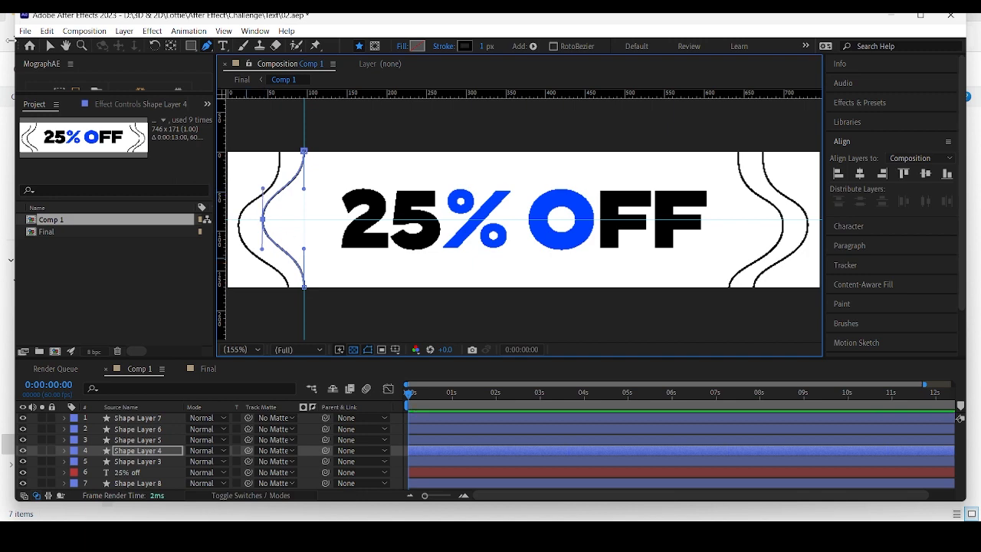
Delete the left pair's outer wavy line and both wavy lines on the right side of the banner.
{"action": "left_click", "coordinate": [52, 46]}
{"action": "left_click", "coordinate": [249, 253]}
{"action": "key", "text": "Delete"}
{"action": "left_click", "coordinate": [772, 202]}
{"action": "key", "text": "Delete"}
{"action": "left_click", "coordinate": [798, 201]}
{"action": "key", "text": "Delete"}
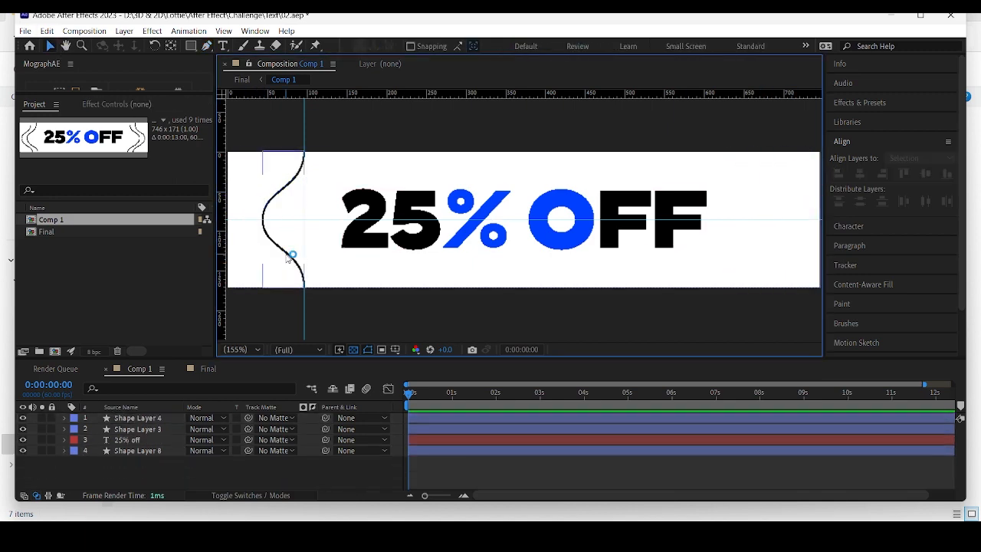
Duplicate the remaining wavy line and place the copy beside it, closer to the banner's left edge.
{"action": "key", "text": "ctrl+d"}
{"action": "left_click_drag", "start_coordinate": [290, 257], "coordinate": [266, 253]}
{"action": "left_click", "coordinate": [323, 317]}
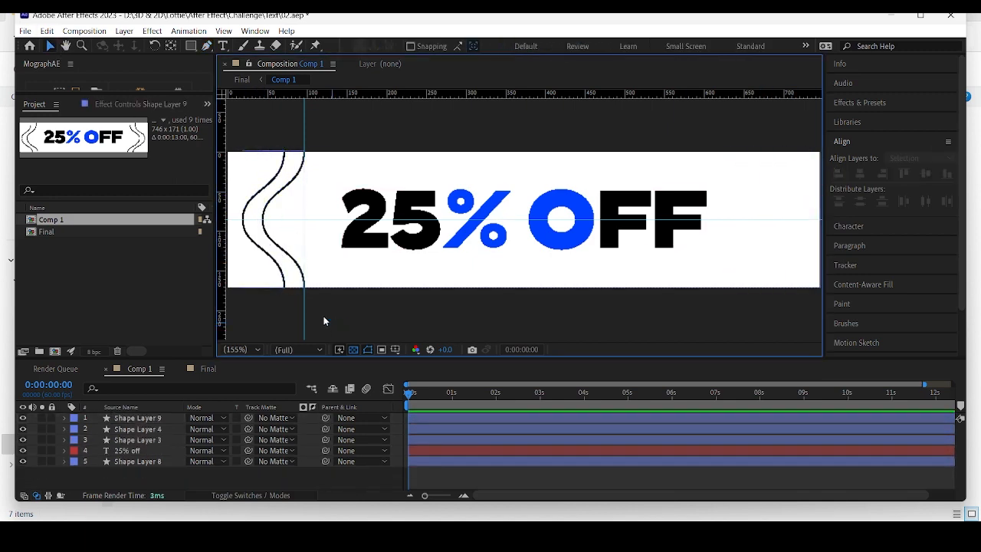
{"action": "left_click_drag", "start_coordinate": [323, 317], "coordinate": [269, 270]}
{"action": "key", "text": "ctrl+d"}
{"action": "key", "text": "ctrl+z"}
{"action": "left_click", "coordinate": [322, 303]}
Duplicate Shape Layers 4 and 9, flip the copies horizontally, and place them near the banner's right edge.
{"action": "left_click", "coordinate": [158, 429]}
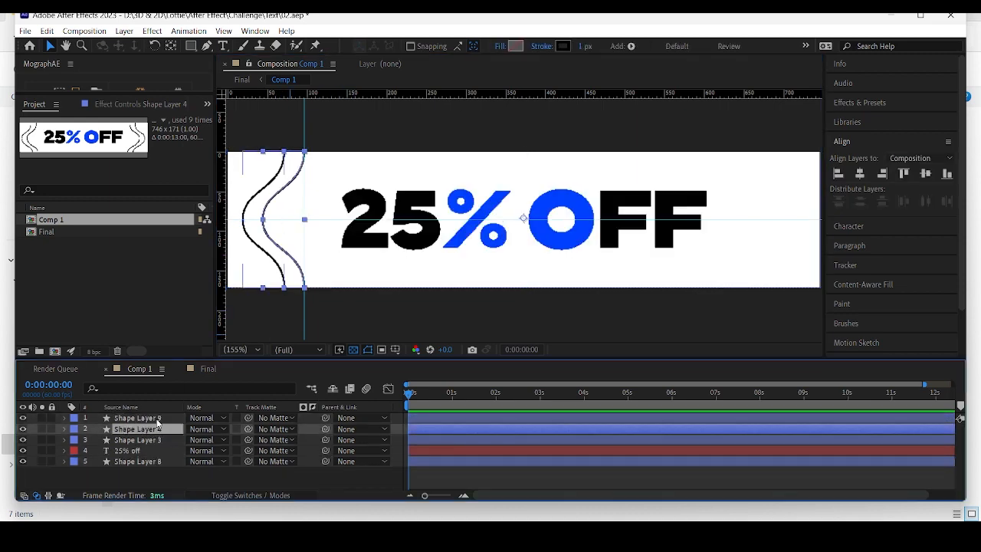
{"action": "left_click", "coordinate": [157, 420], "text": "shift"}
{"action": "key", "text": "ctrl+d"}
{"action": "left_click", "coordinate": [125, 31]}
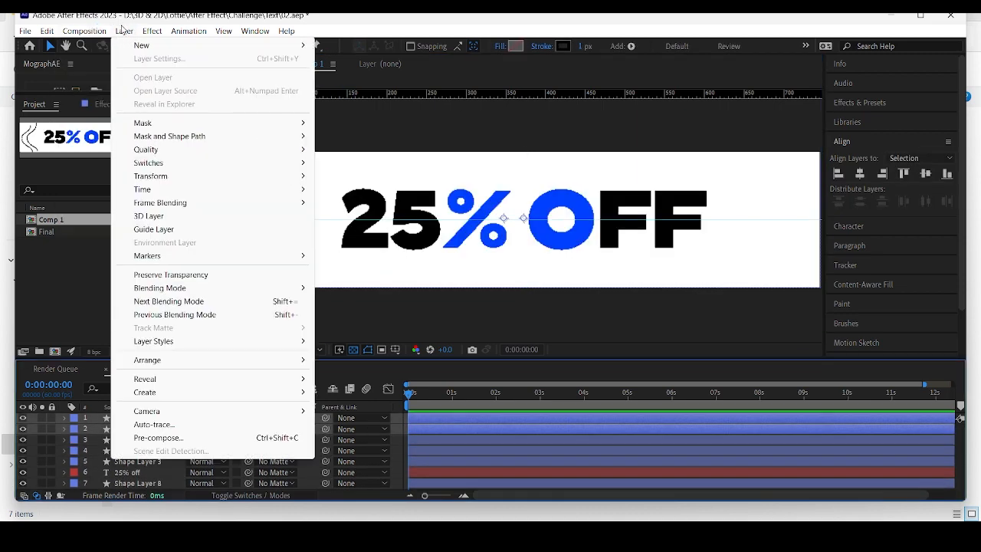
{"action": "mouse_move", "coordinate": [157, 175]}
{"action": "left_click", "coordinate": [374, 287]}
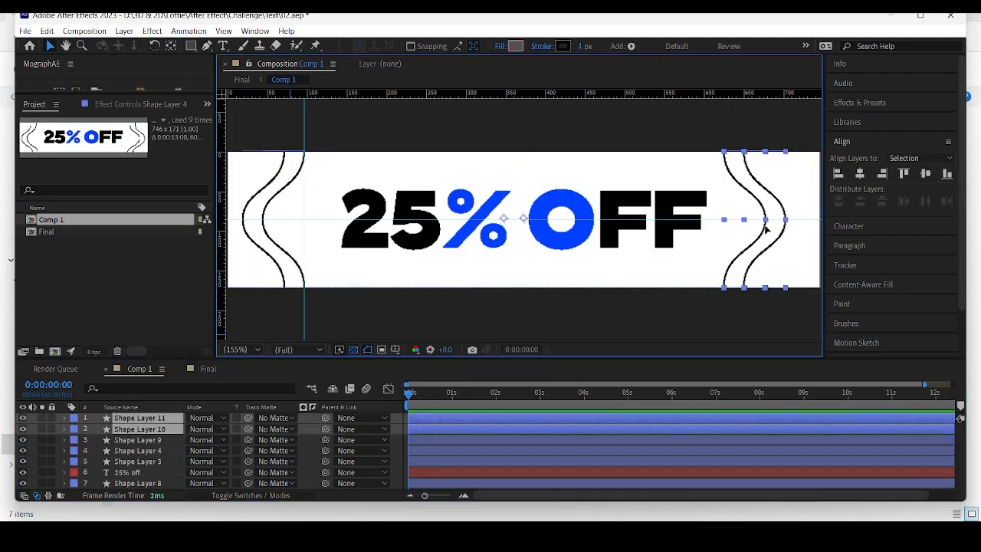
{"action": "left_click_drag", "start_coordinate": [767, 230], "coordinate": [782, 229]}
Go to the Final composition and inspect the stacked Comp 1 layers and the fifth layer's Transform properties.
{"action": "left_click", "coordinate": [208, 369]}
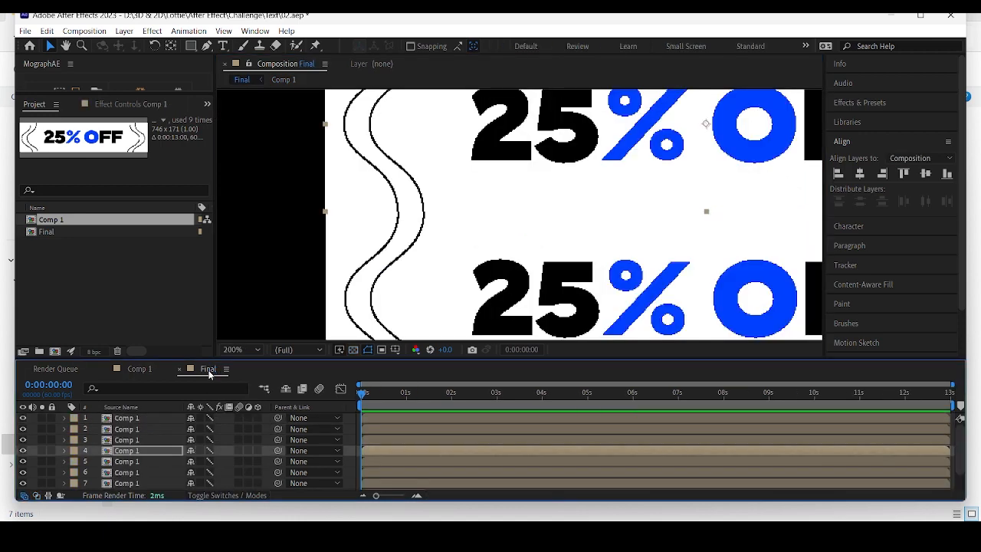
{"action": "left_click", "coordinate": [158, 440]}
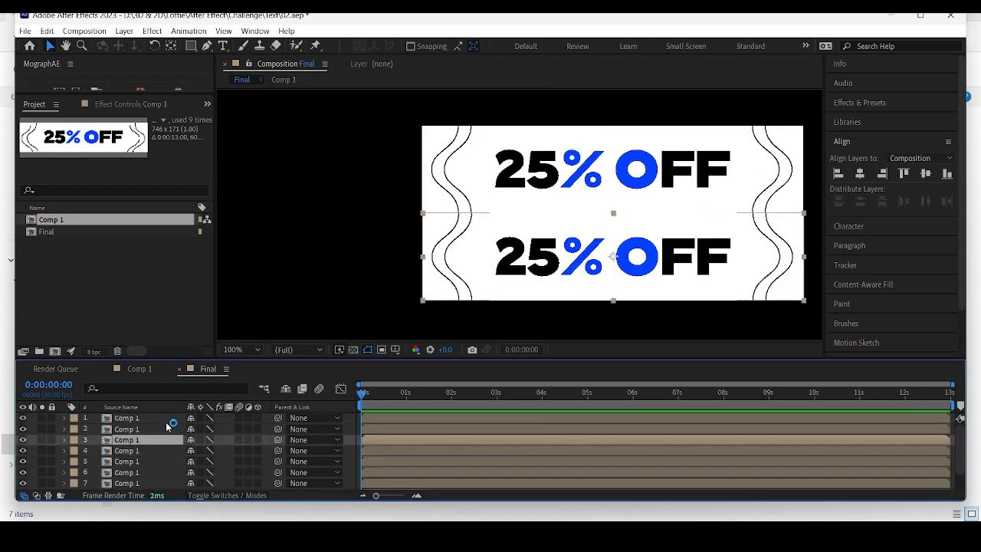
{"action": "left_click", "coordinate": [81, 451]}
{"action": "left_click", "coordinate": [82, 462]}
{"action": "left_click", "coordinate": [65, 461]}
{"action": "left_click", "coordinate": [76, 472]}
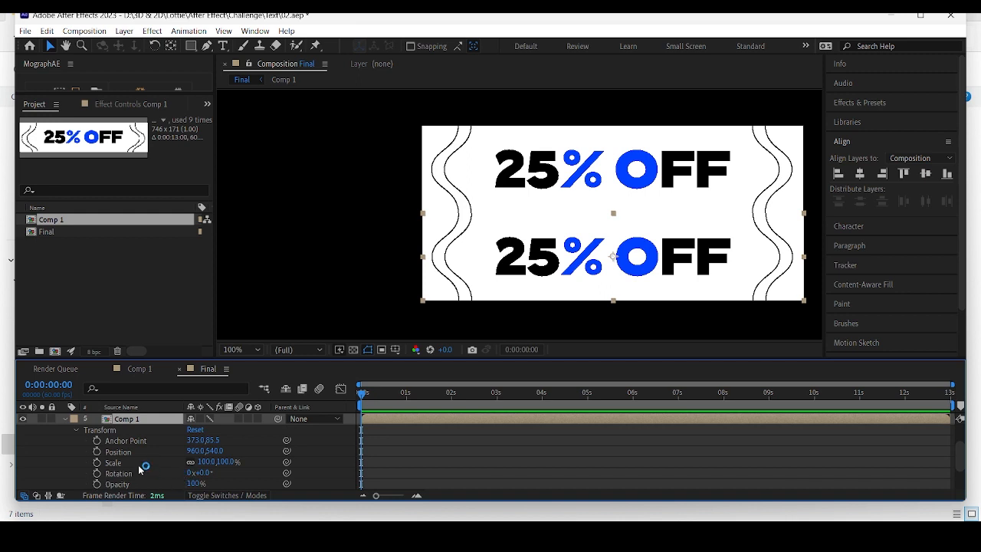
{"action": "scroll", "coordinate": [140, 458], "scroll_direction": "up", "scroll_amount": 1}
{"action": "left_click", "coordinate": [64, 450]}
Move the third Comp 1 layer up until its bottom edge meets the top edge of the fourth layer's banner.
{"action": "left_click", "coordinate": [144, 430]}
{"action": "left_click_drag", "start_coordinate": [596, 262], "coordinate": [595, 116]}
{"action": "scroll", "coordinate": [518, 213], "scroll_direction": "up", "scroll_amount": 2}
{"action": "scroll", "coordinate": [518, 213], "scroll_direction": "down", "scroll_amount": 1}
{"action": "left_click_drag", "start_coordinate": [349, 243], "coordinate": [353, 243]}
{"action": "left_click", "coordinate": [323, 259]}
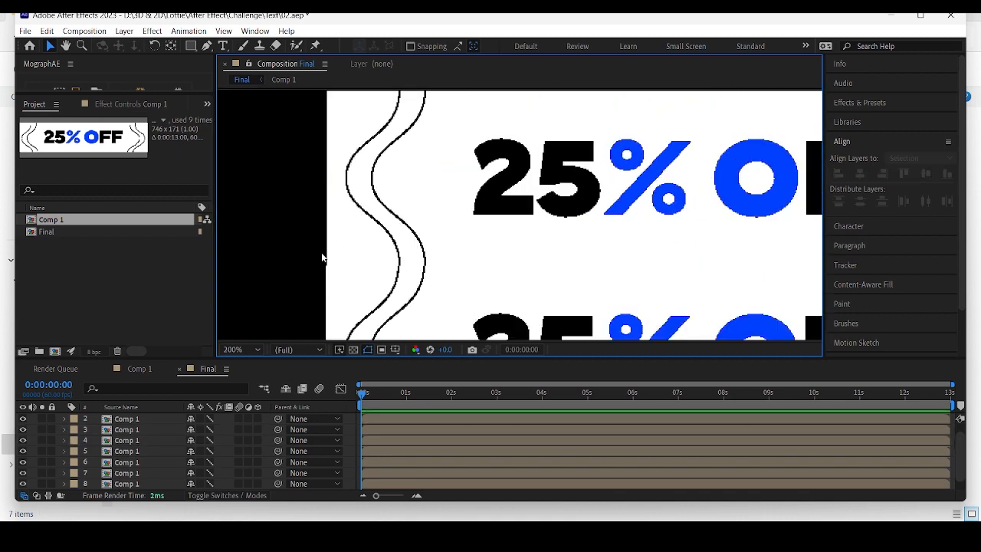
{"action": "key", "text": "ctrl+z"}
{"action": "left_click", "coordinate": [303, 251]}
{"action": "key", "text": "space"}
{"action": "left_click_drag", "start_coordinate": [337, 328], "coordinate": [333, 220]}
{"action": "scroll", "coordinate": [522, 129], "scroll_direction": "down", "scroll_amount": 1}
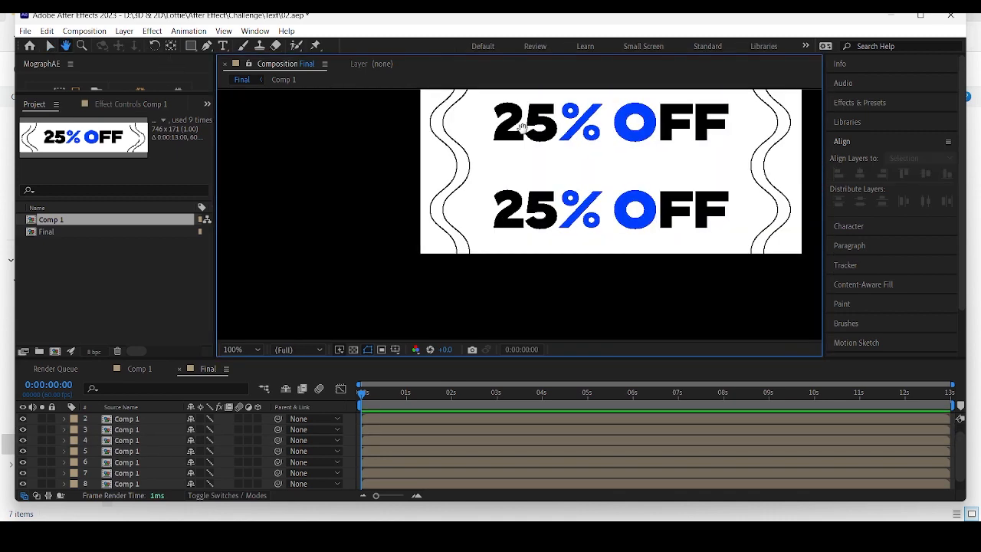
{"action": "scroll", "coordinate": [521, 126], "scroll_direction": "up", "scroll_amount": 2}
{"action": "left_click", "coordinate": [372, 256]}
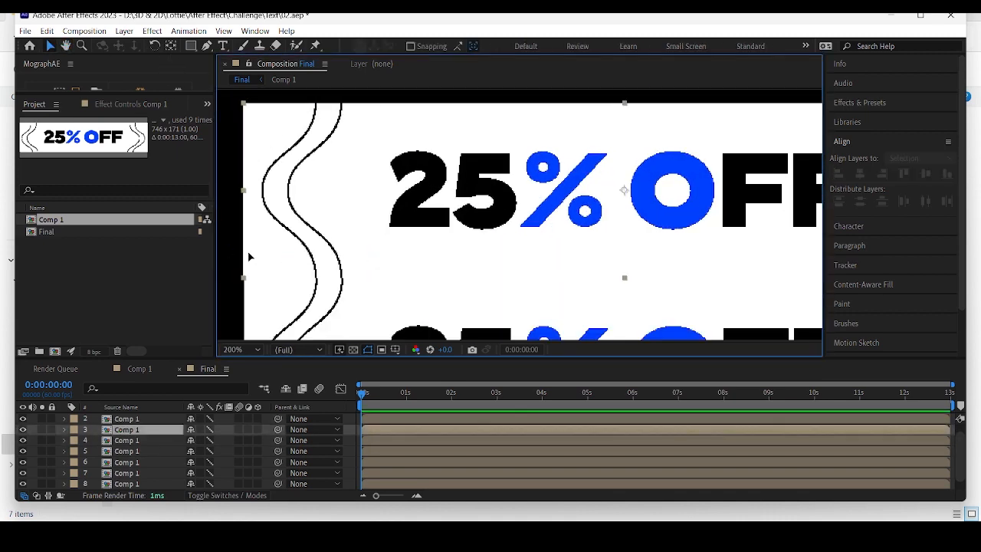
{"action": "scroll", "coordinate": [460, 263], "scroll_direction": "down", "scroll_amount": 1}
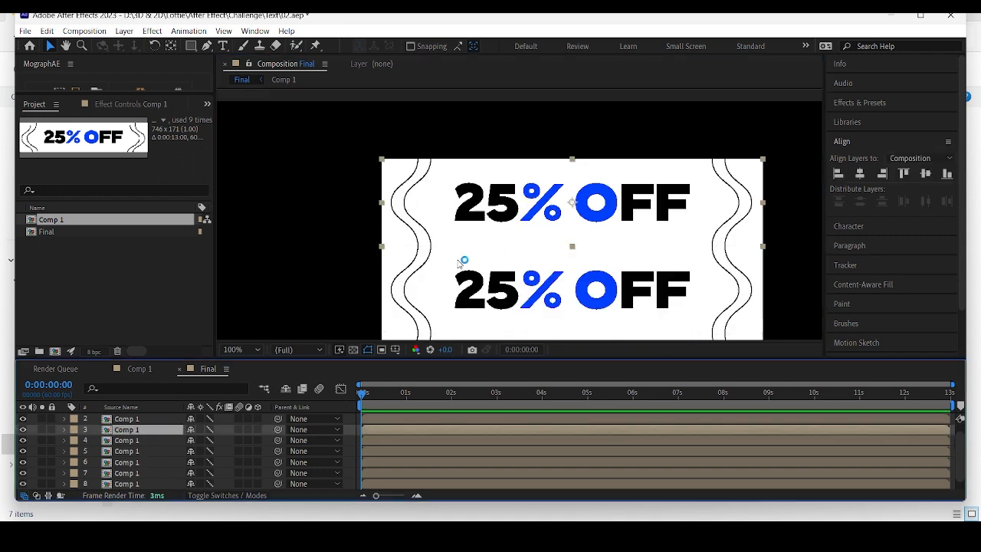
Move the second Comp 1 layer up so that its bottom edge sits on the third layer's top edge.
{"action": "left_click", "coordinate": [459, 262]}
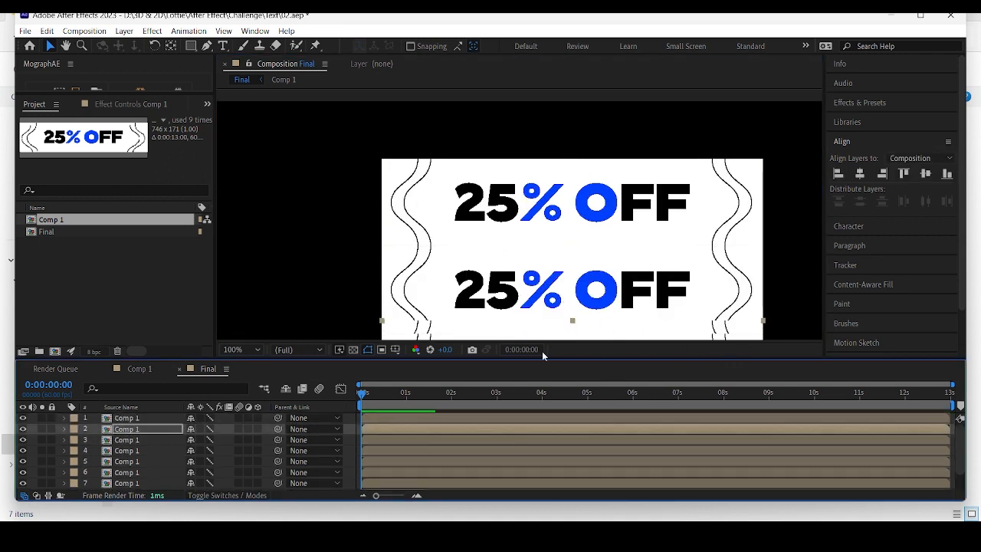
{"action": "left_click_drag", "start_coordinate": [517, 170], "coordinate": [517, 81]}
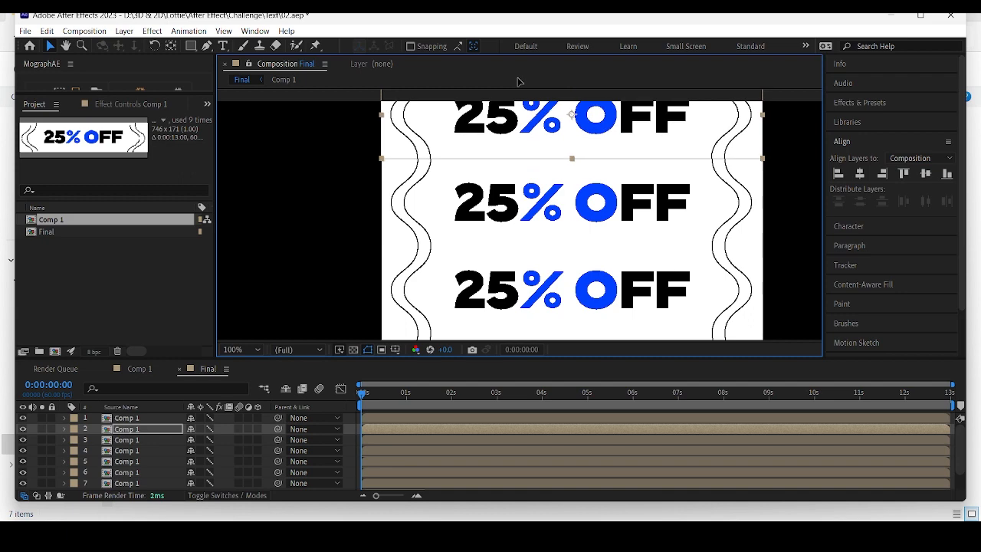
{"action": "scroll", "coordinate": [337, 152], "scroll_direction": "up", "scroll_amount": 1}
{"action": "left_click_drag", "start_coordinate": [293, 177], "coordinate": [366, 355]}
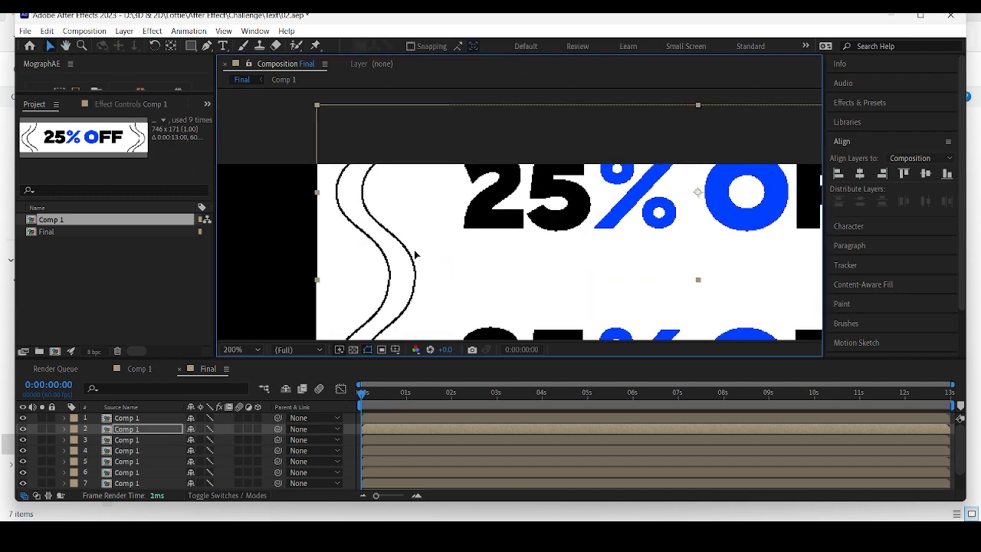
{"action": "scroll", "coordinate": [302, 201], "scroll_direction": "down", "scroll_amount": 2}
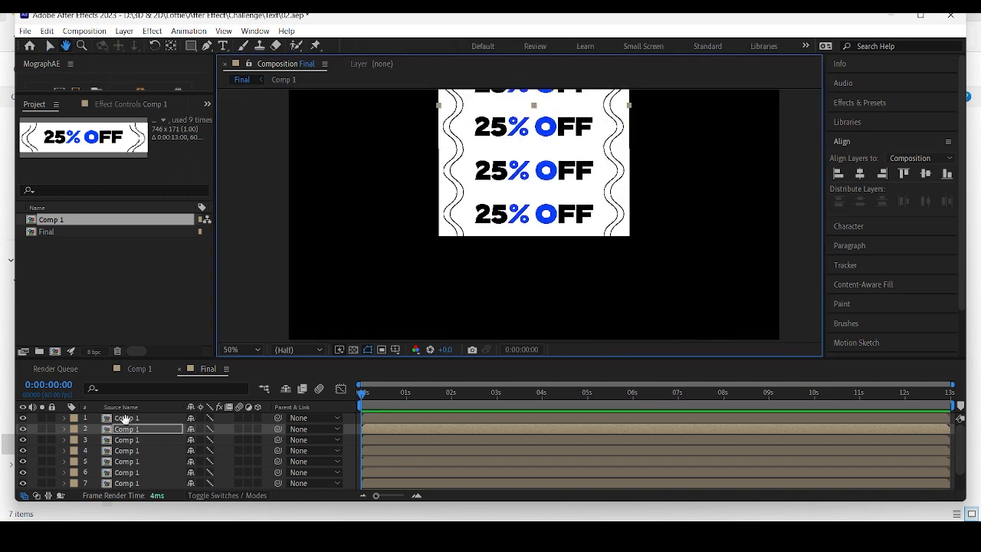
Move the first Comp 1 layer up beyond the canvas, directly above the second layer's banner.
{"action": "left_click", "coordinate": [131, 420]}
{"action": "left_click_drag", "start_coordinate": [436, 186], "coordinate": [424, 268]}
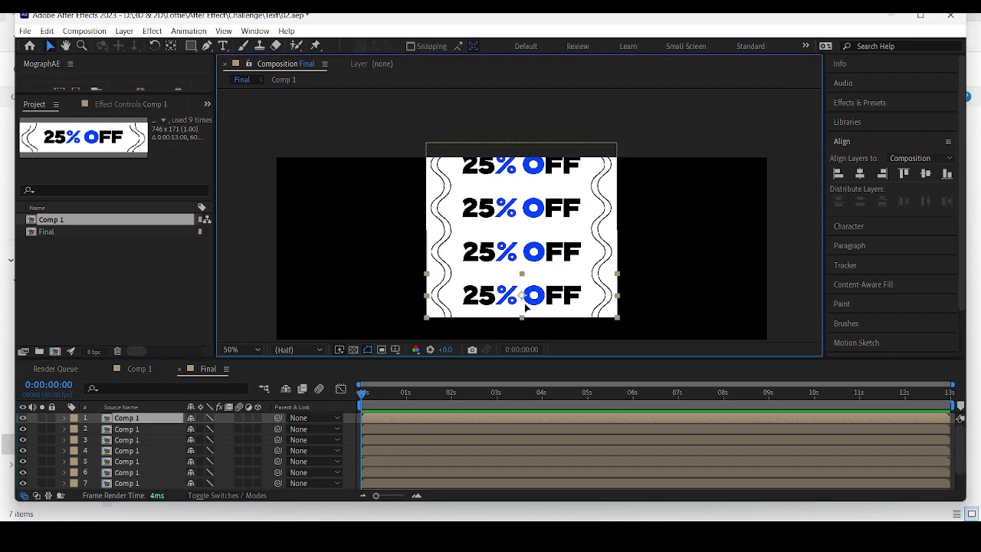
{"action": "scroll", "coordinate": [526, 306], "scroll_direction": "up", "scroll_amount": 4}
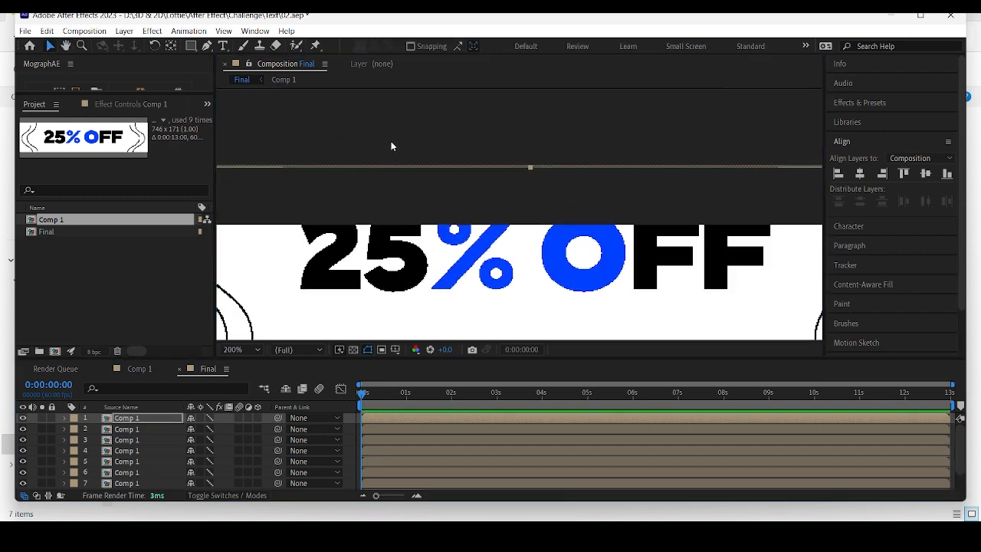
{"action": "left_click_drag", "start_coordinate": [391, 146], "coordinate": [530, 209]}
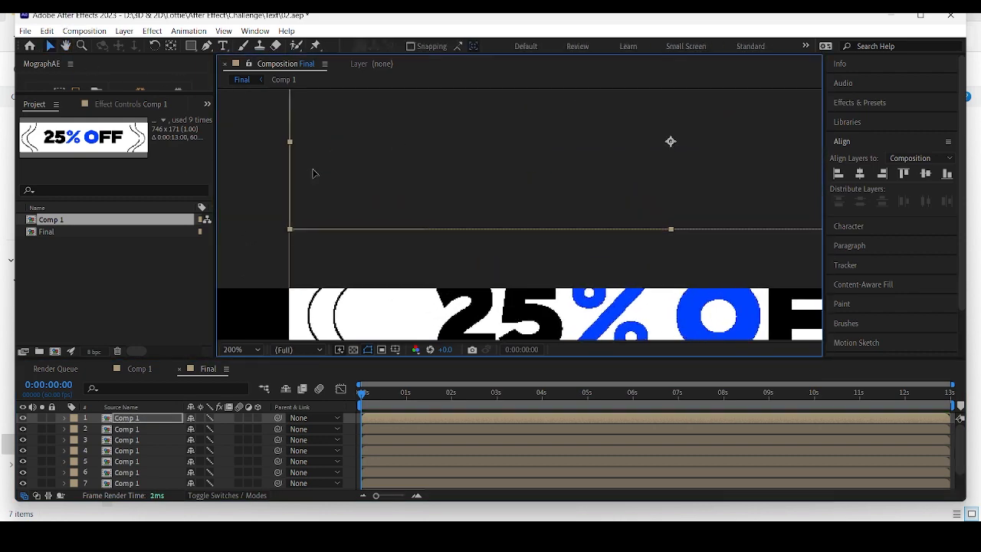
Move the sixth Comp 1 layer down directly beneath the lowest visible banner and nudge it up to close the seam.
{"action": "scroll", "coordinate": [313, 171], "scroll_direction": "down", "scroll_amount": 5}
{"action": "scroll", "coordinate": [501, 199], "scroll_direction": "up", "scroll_amount": 2}
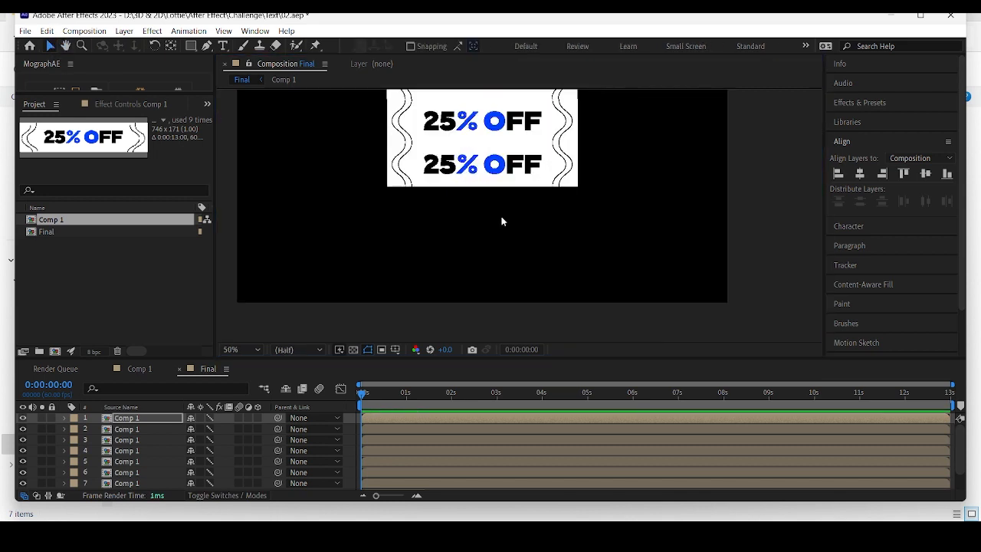
{"action": "left_click", "coordinate": [134, 462]}
{"action": "left_click", "coordinate": [139, 473]}
{"action": "left_click_drag", "start_coordinate": [449, 132], "coordinate": [451, 219]}
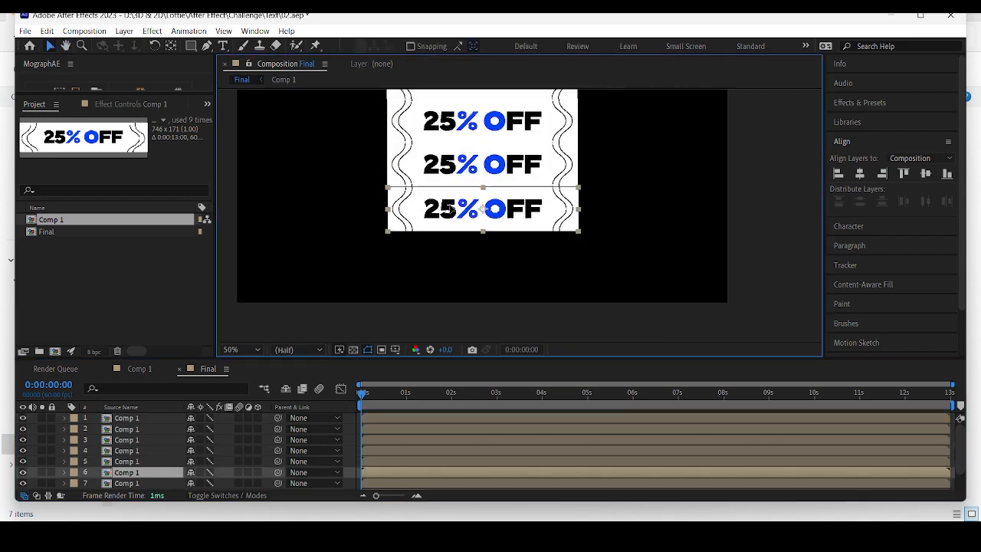
{"action": "scroll", "coordinate": [376, 197], "scroll_direction": "up", "scroll_amount": 1}
{"action": "key", "text": "Up"}
{"action": "key", "text": "Up"}
Move the seventh and eighth Comp 1 layers down to extend the stack beneath the sixth layer's banner.
{"action": "left_click", "coordinate": [151, 484]}
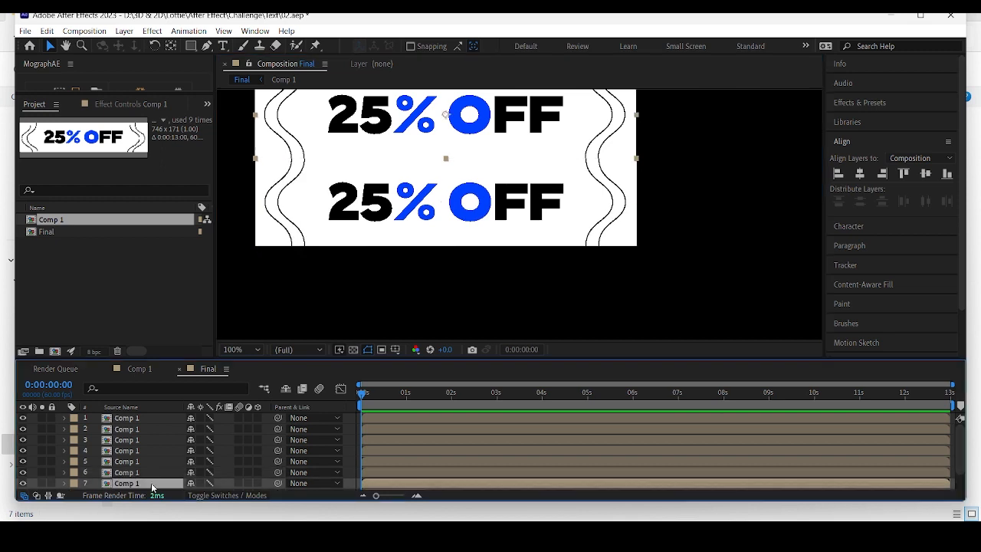
{"action": "left_click_drag", "start_coordinate": [504, 166], "coordinate": [503, 299]}
{"action": "key", "text": "Up"}
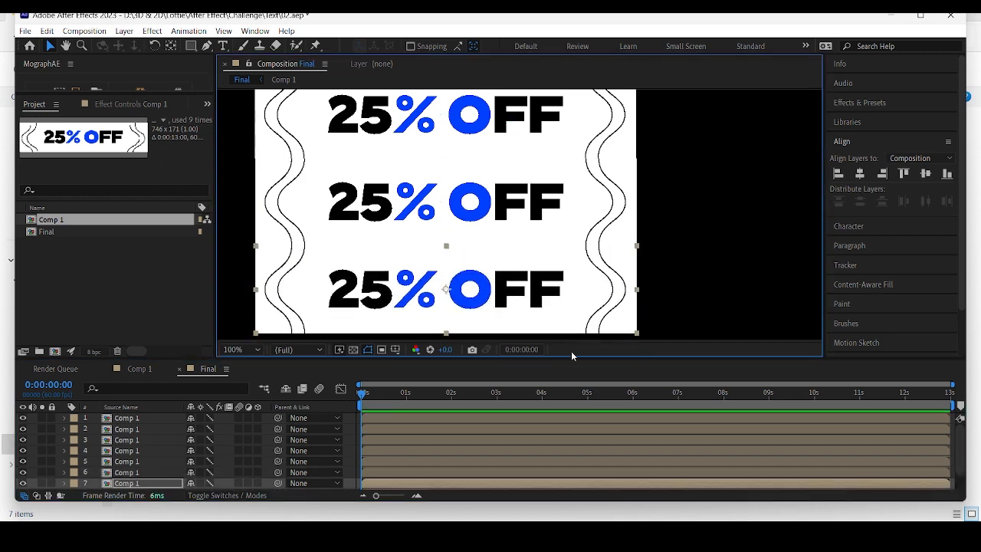
{"action": "scroll", "coordinate": [230, 460], "scroll_direction": "down", "scroll_amount": 1}
{"action": "left_click", "coordinate": [157, 473]}
{"action": "left_click_drag", "start_coordinate": [403, 131], "coordinate": [403, 341]}
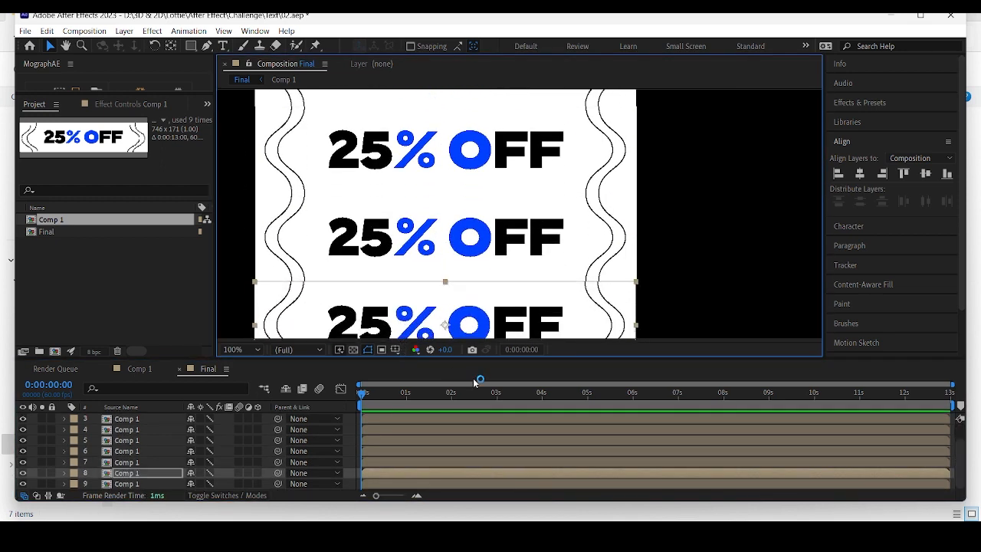
{"action": "left_click", "coordinate": [474, 380]}
Move the ninth Comp 1 layer down towards the bottom end of the stack.
{"action": "left_click", "coordinate": [150, 483]}
{"action": "left_click_drag", "start_coordinate": [399, 96], "coordinate": [396, 351]}
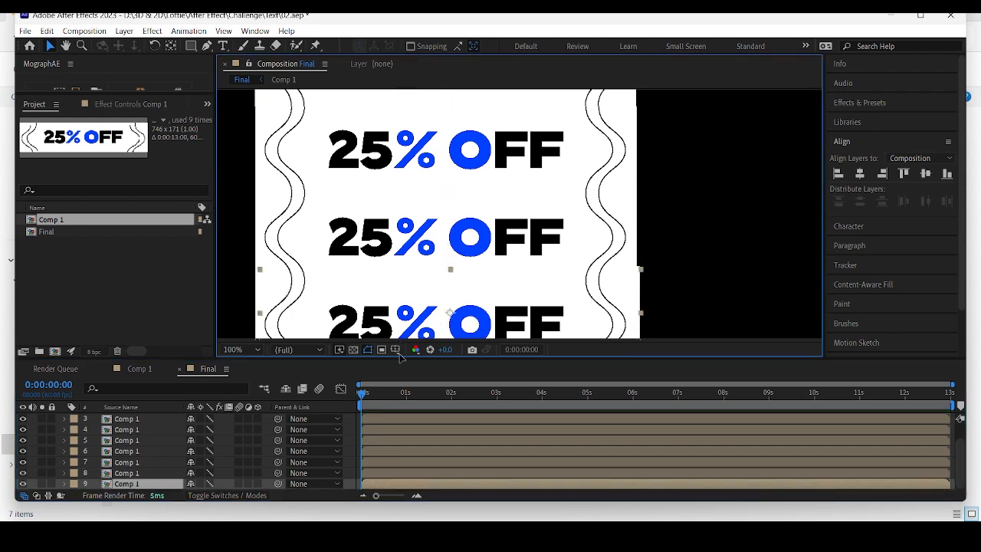
{"action": "scroll", "coordinate": [453, 291], "scroll_direction": "down", "scroll_amount": 3}
{"action": "left_click_drag", "start_coordinate": [485, 239], "coordinate": [486, 261]}
Fine-tune the ninth Comp 1 layer's position until its top edge lines up with the eighth banner's bottom edge.
{"action": "scroll", "coordinate": [429, 309], "scroll_direction": "up", "scroll_amount": 3}
{"action": "left_click_drag", "start_coordinate": [430, 309], "coordinate": [429, 166]}
{"action": "scroll", "coordinate": [332, 241], "scroll_direction": "up", "scroll_amount": 1}
{"action": "left_click_drag", "start_coordinate": [333, 241], "coordinate": [405, 213]}
{"action": "scroll", "coordinate": [405, 214], "scroll_direction": "down", "scroll_amount": 1}
{"action": "left_click_drag", "start_coordinate": [449, 243], "coordinate": [446, 244]}
{"action": "scroll", "coordinate": [327, 228], "scroll_direction": "up", "scroll_amount": 1}
{"action": "left_click_drag", "start_coordinate": [379, 256], "coordinate": [618, 280]}
{"action": "left_click_drag", "start_coordinate": [551, 301], "coordinate": [547, 296]}
{"action": "scroll", "coordinate": [342, 240], "scroll_direction": "up", "scroll_amount": 1}
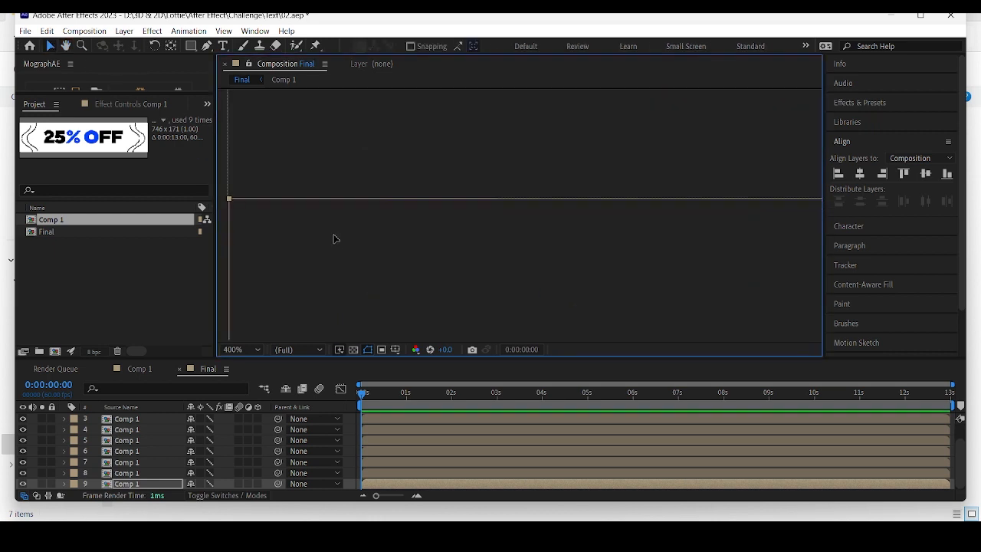
{"action": "scroll", "coordinate": [335, 241], "scroll_direction": "down", "scroll_amount": 1}
{"action": "left_click", "coordinate": [339, 256]}
{"action": "scroll", "coordinate": [329, 265], "scroll_direction": "down", "scroll_amount": 3}
Fit the Final composition in the viewer and turn on the 3D switch for all the Comp 1 layers.
{"action": "left_click", "coordinate": [242, 349]}
{"action": "left_click", "coordinate": [244, 124]}
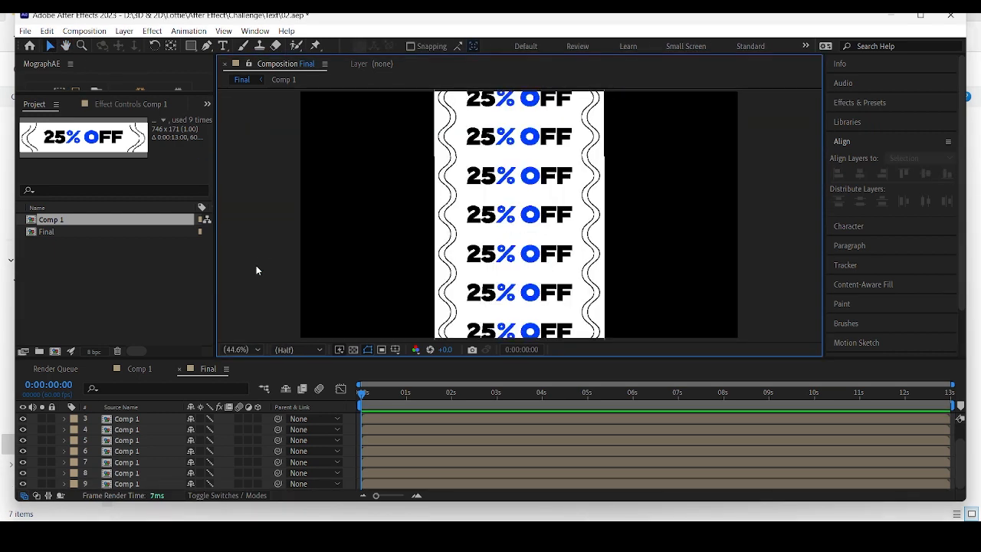
{"action": "left_click_drag", "start_coordinate": [362, 392], "coordinate": [398, 396]}
{"action": "mouse_move", "coordinate": [258, 419]}
{"action": "left_mouse_down"}
{"action": "mouse_move", "coordinate": [259, 484]}
{"action": "mouse_move", "coordinate": [257, 429]}
{"action": "left_mouse_up"}
{"action": "scroll", "coordinate": [256, 452], "scroll_direction": "up", "scroll_amount": 2}
{"action": "scroll", "coordinate": [250, 462], "scroll_direction": "down", "scroll_amount": 2}
{"action": "scroll", "coordinate": [191, 456], "scroll_direction": "up", "scroll_amount": 2}
{"action": "scroll", "coordinate": [127, 450], "scroll_direction": "down", "scroll_amount": 2}
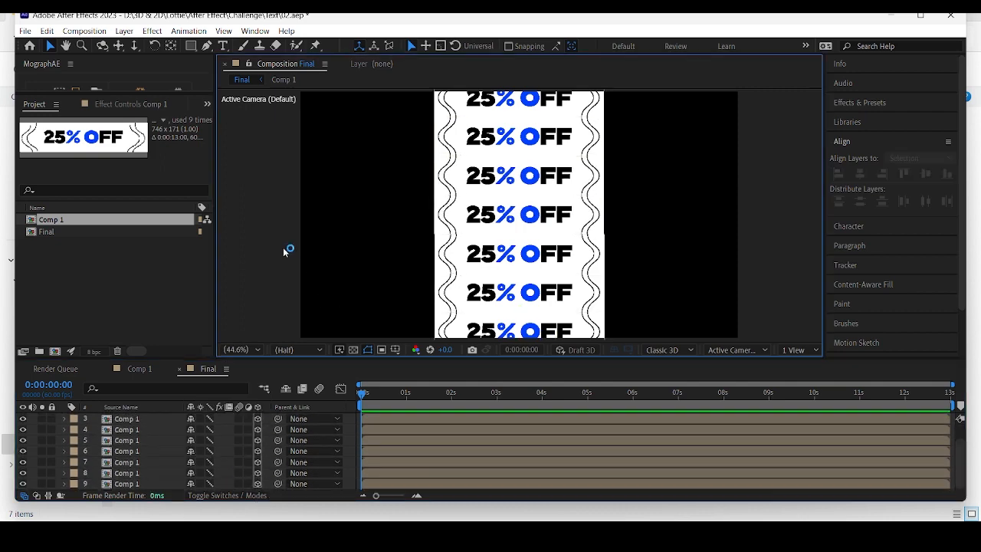
{"action": "left_click", "coordinate": [797, 350]}
{"action": "left_click", "coordinate": [811, 377]}
{"action": "left_click", "coordinate": [797, 349]}
{"action": "left_click", "coordinate": [797, 375]}
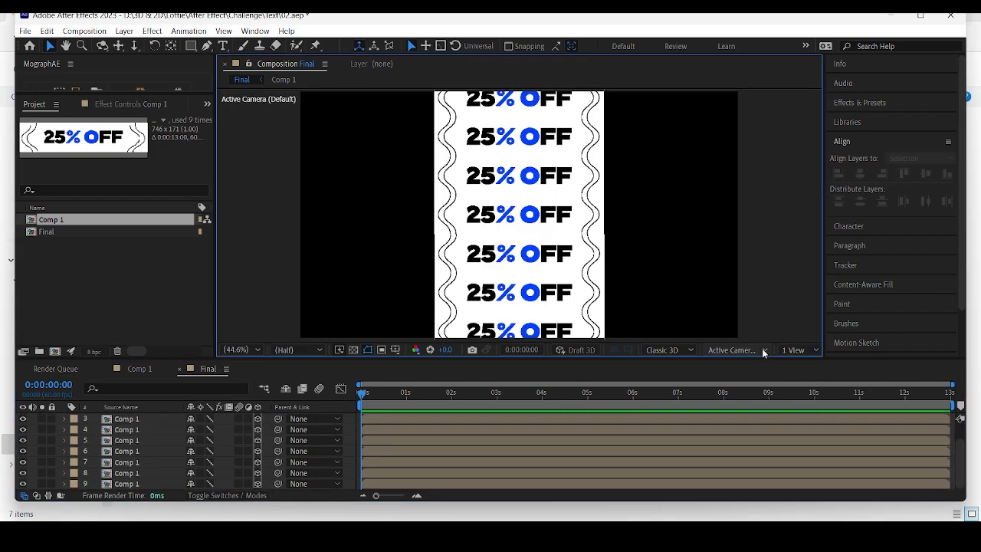
Try Custom View 3 for the Final composition and settle on Custom View 1.
{"action": "left_click", "coordinate": [767, 349]}
{"action": "left_click", "coordinate": [738, 277]}
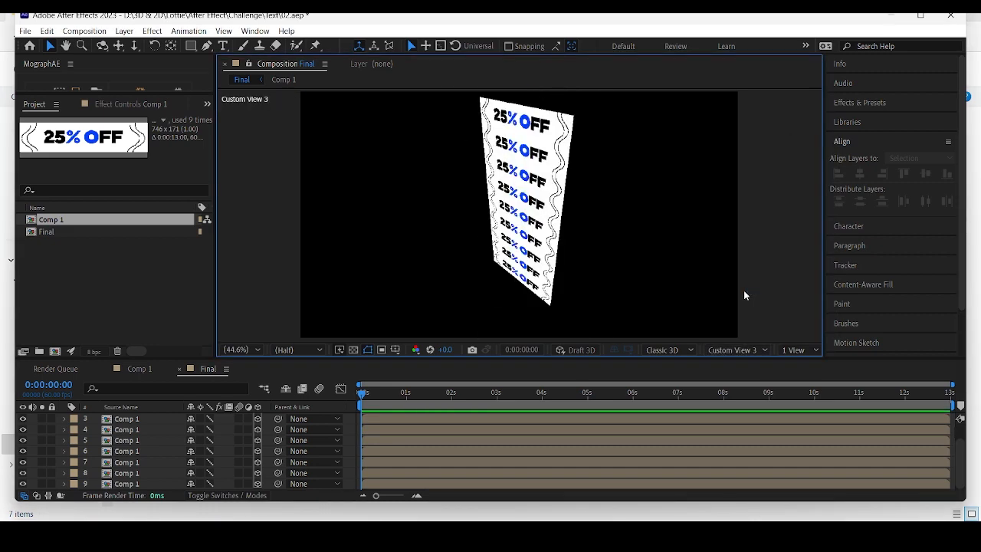
{"action": "left_click", "coordinate": [735, 350]}
{"action": "left_click", "coordinate": [749, 263]}
Select the bottom banner of the stack and expand its layer properties.
{"action": "left_click", "coordinate": [54, 46]}
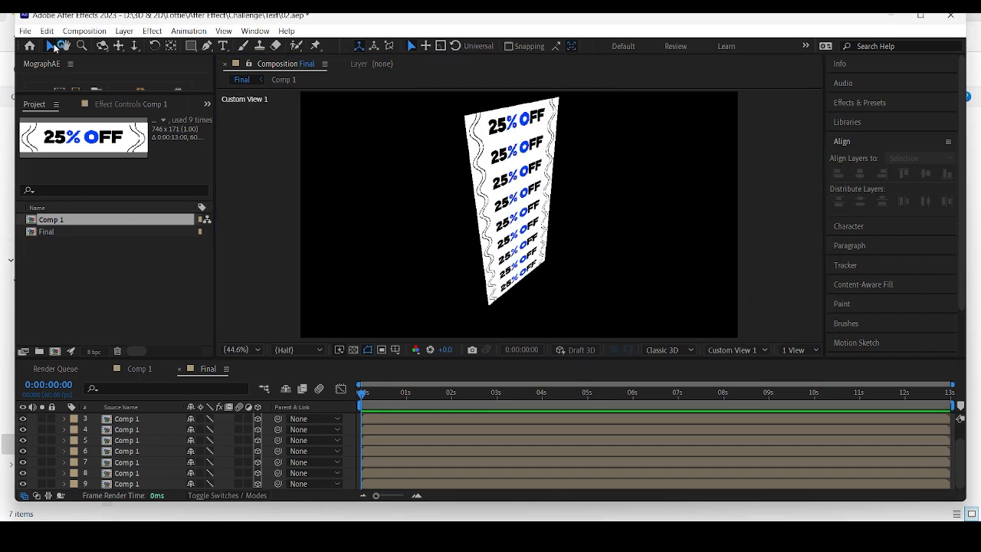
{"action": "left_click", "coordinate": [529, 282]}
{"action": "scroll", "coordinate": [438, 287], "scroll_direction": "up", "scroll_amount": 2}
{"action": "scroll", "coordinate": [438, 287], "scroll_direction": "down", "scroll_amount": 2}
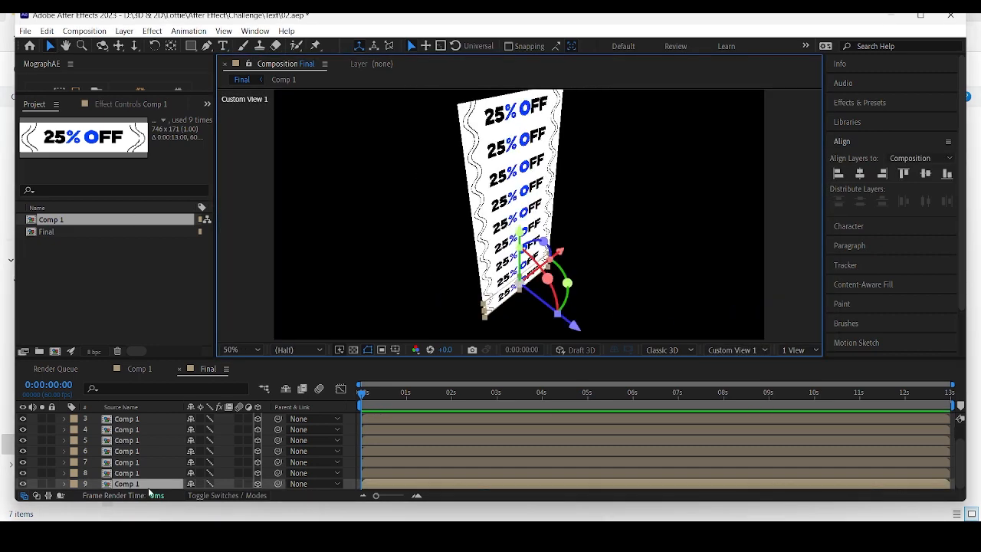
{"action": "left_click", "coordinate": [65, 485]}
{"action": "scroll", "coordinate": [81, 467], "scroll_direction": "down", "scroll_amount": 2}
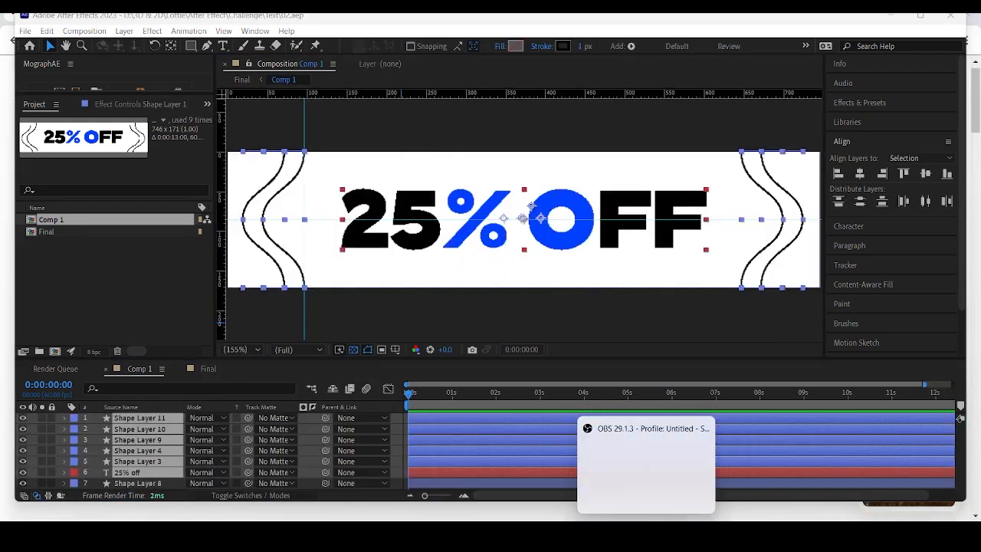
Pre-compose all Comp 1 layers except the background Shape Layer 8, and apply the Motion Tile effect to the precomposition.
{"action": "right_click", "coordinate": [140, 433]}
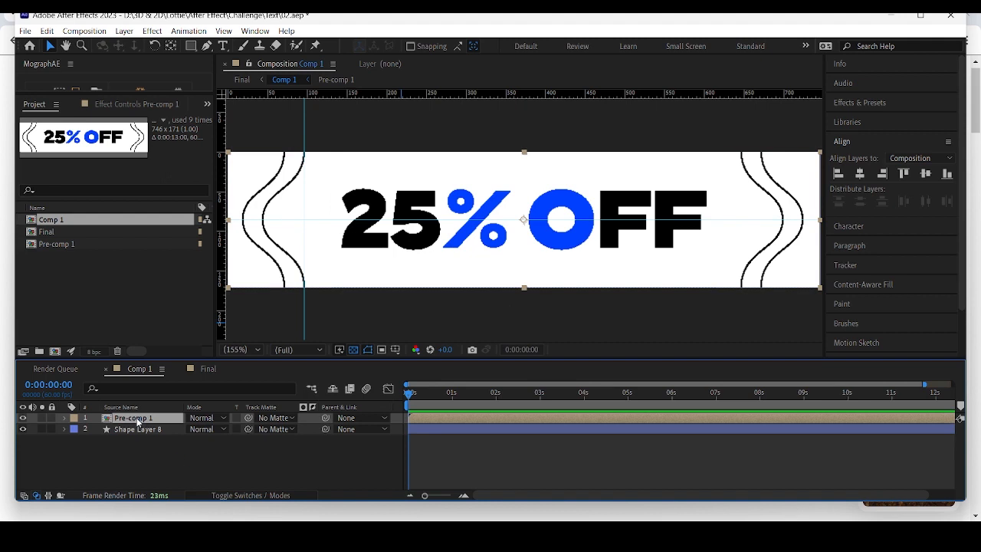
{"action": "left_click", "coordinate": [860, 102]}
{"action": "left_click", "coordinate": [876, 119]}
{"action": "type", "text": "tile"}
{"action": "left_click_drag", "start_coordinate": [912, 220], "coordinate": [326, 322]}
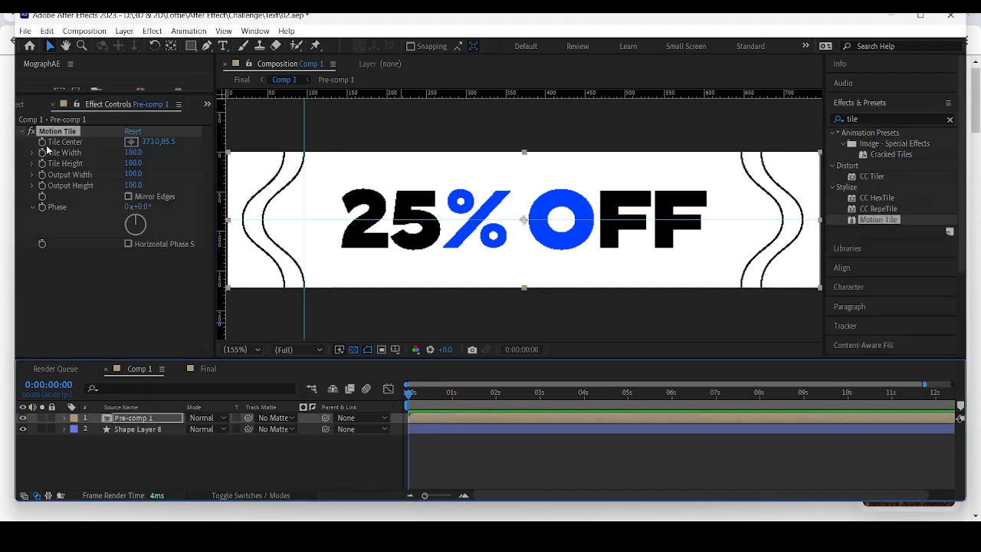
Animate Motion Tile's Tile Center on the precomposition with a keyframe at 0 s and a Y value of -115.5 at 0:00:03:20.
{"action": "left_click", "coordinate": [454, 393]}
{"action": "left_click_drag", "start_coordinate": [151, 150], "coordinate": [14, 164]}
{"action": "left_click", "coordinate": [64, 418]}
{"action": "left_click", "coordinate": [75, 429]}
{"action": "left_click", "coordinate": [87, 440]}
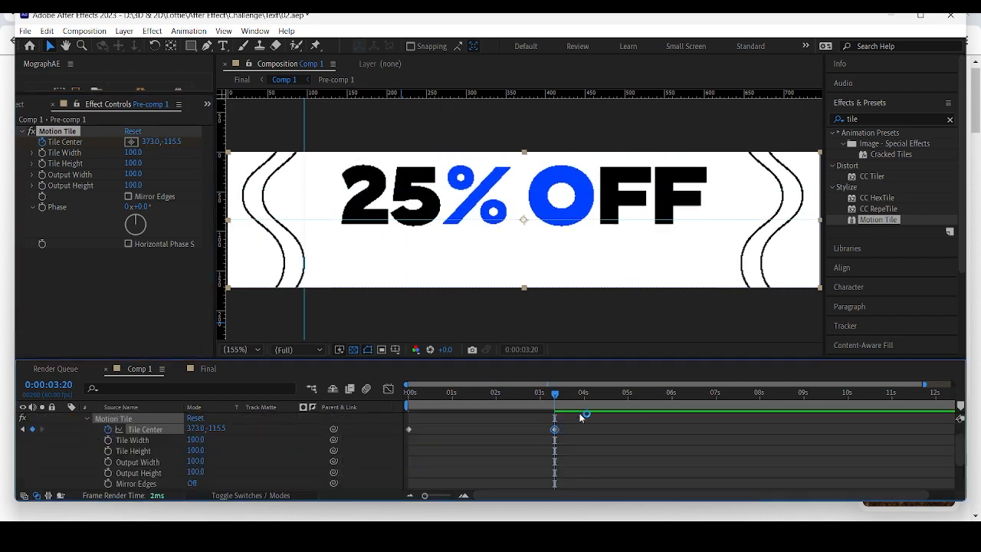
Replace the Tile Center keyframe at 0:00:03:20 with one at 0:00:12:59, setting its Y value to -1450.5.
{"action": "left_click_drag", "start_coordinate": [556, 434], "coordinate": [407, 414]}
{"action": "left_click", "coordinate": [558, 432]}
{"action": "left_click", "coordinate": [555, 430]}
{"action": "key", "text": "Delete"}
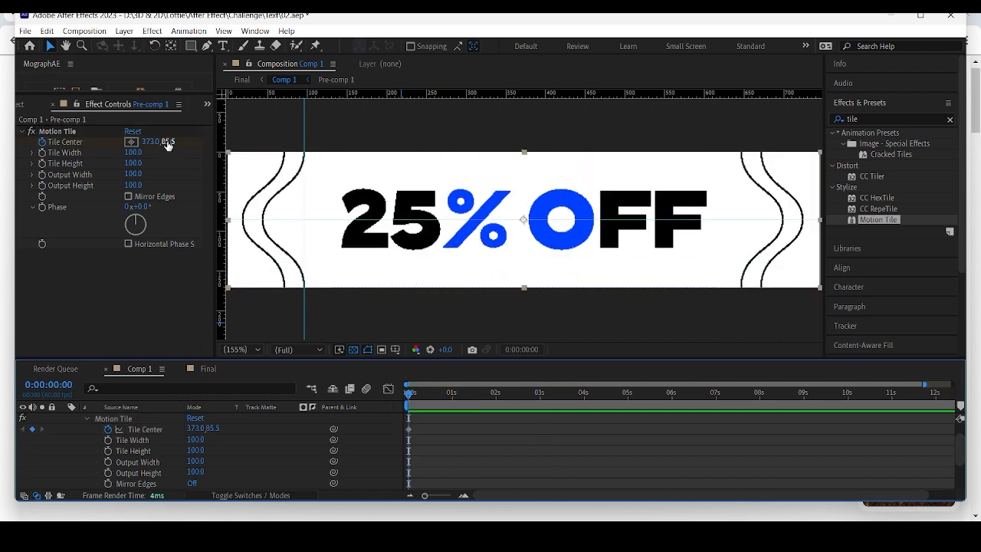
{"action": "left_click_drag", "start_coordinate": [166, 143], "coordinate": [31, 131]}
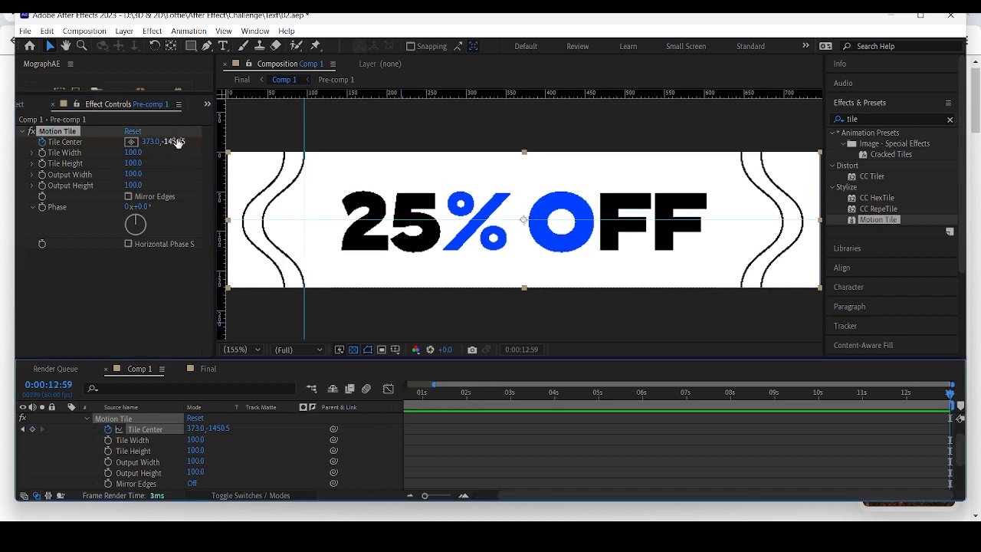
Try a Tile Center Y value of 2481.5 at 0:00:12:59.
{"action": "left_click", "coordinate": [176, 142]}
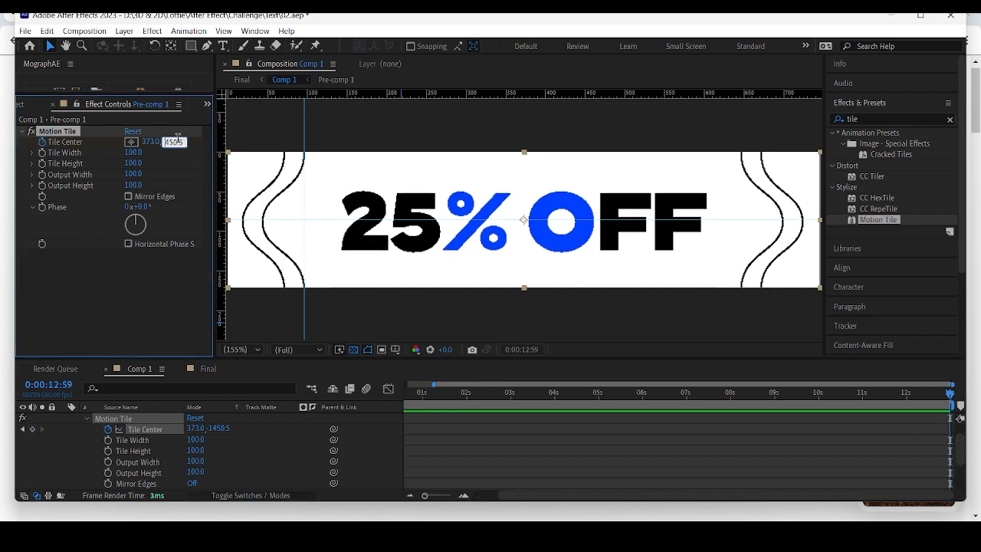
{"action": "type", "text": "2"}
{"action": "key", "text": "Return"}
{"action": "left_click_drag", "start_coordinate": [179, 143], "coordinate": [195, 146]}
{"action": "left_click", "coordinate": [68, 370]}
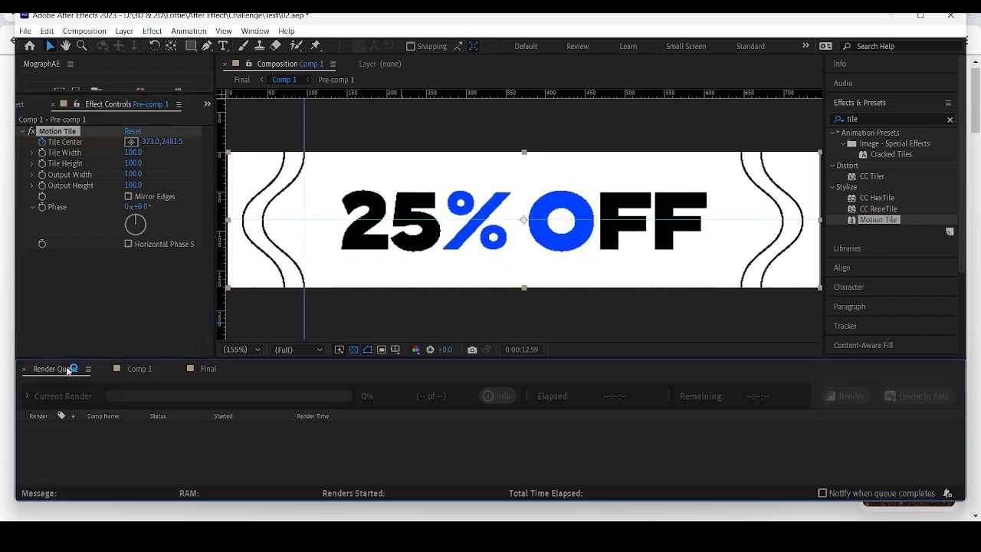
Return to the Final composition, collapse the bottom banner's layer properties, and preview the scrolling banners.
{"action": "left_click", "coordinate": [205, 368]}
{"action": "left_click_drag", "start_coordinate": [505, 396], "coordinate": [313, 403]}
{"action": "scroll", "coordinate": [62, 427], "scroll_direction": "up", "scroll_amount": 3}
{"action": "scroll", "coordinate": [61, 433], "scroll_direction": "down", "scroll_amount": 3}
{"action": "scroll", "coordinate": [63, 442], "scroll_direction": "up", "scroll_amount": 1}
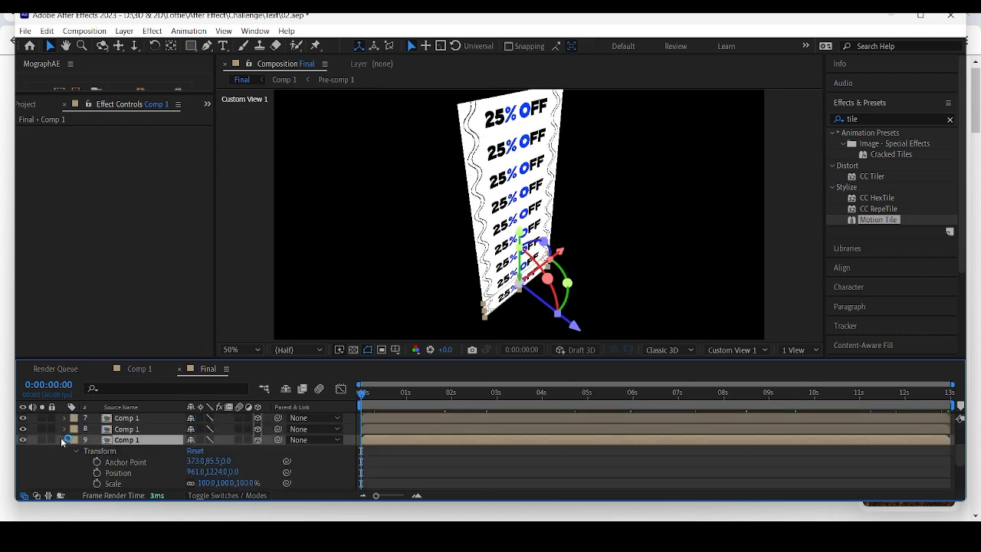
{"action": "left_click", "coordinate": [63, 441]}
{"action": "left_click", "coordinate": [245, 286]}
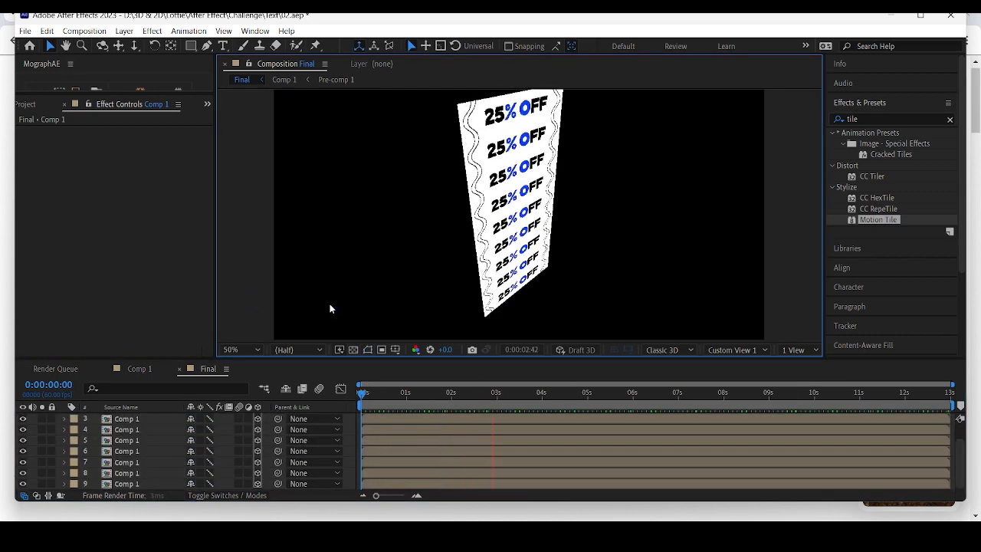
Swap the two Tile Center keyframes in Comp 1 to reverse the scroll direction, and preview the Final composition.
{"action": "double_click", "coordinate": [147, 420]}
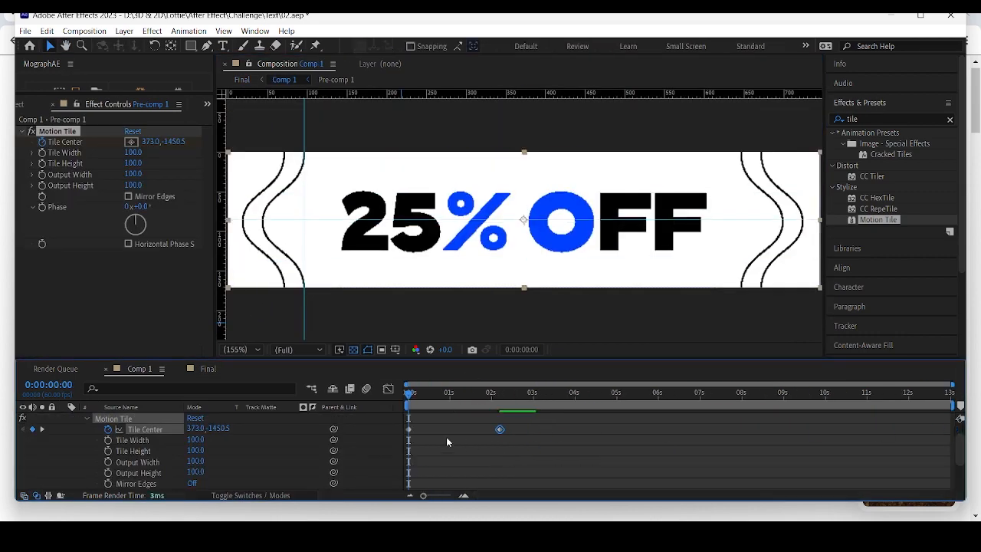
{"action": "left_click_drag", "start_coordinate": [408, 429], "coordinate": [709, 430]}
{"action": "left_click_drag", "start_coordinate": [499, 429], "coordinate": [409, 430]}
{"action": "left_click", "coordinate": [191, 369]}
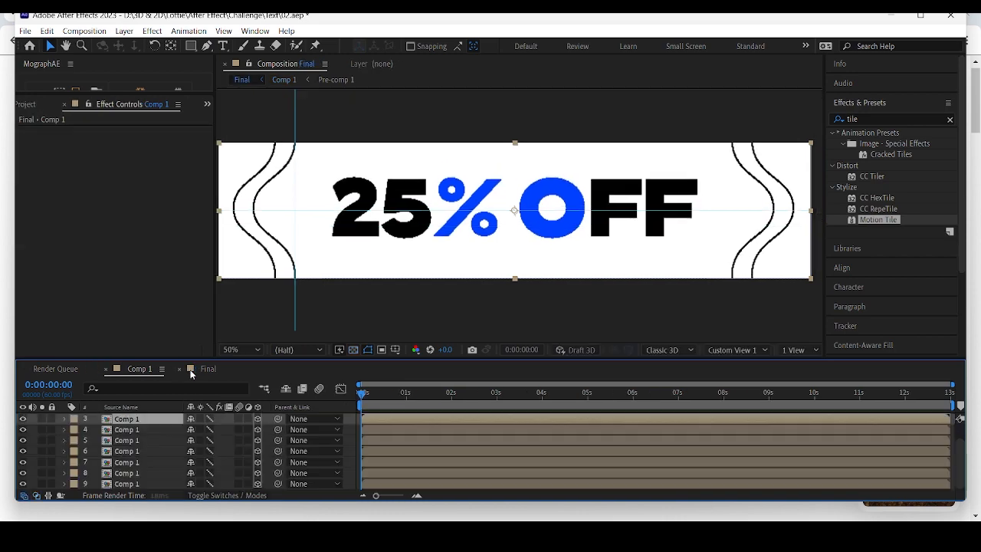
{"action": "key", "text": "space"}
{"action": "key", "text": "space"}
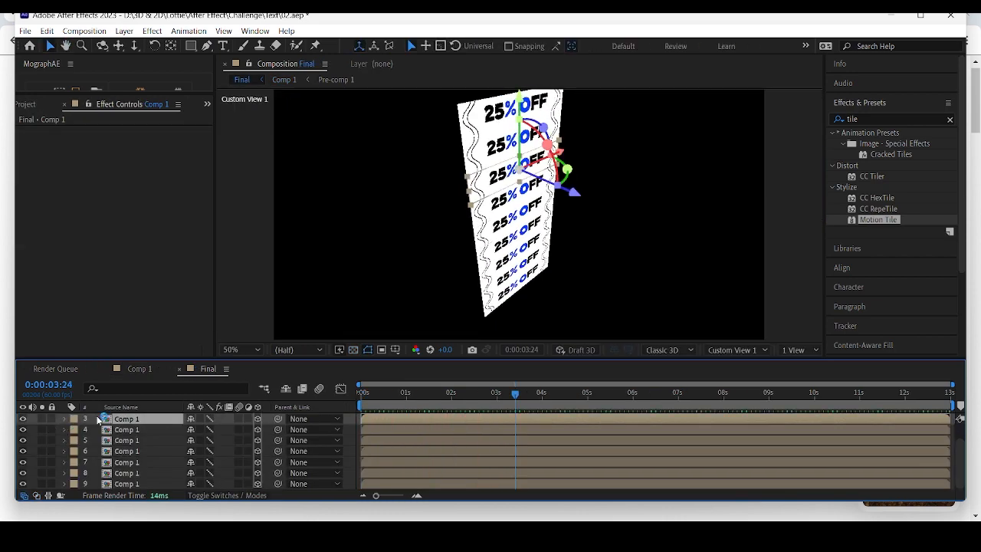
Identify the banners in the stack and parent layer 7 to layer 8, layer 6 to layer 7, and layer 4 to layer 5.
{"action": "left_click", "coordinate": [491, 305]}
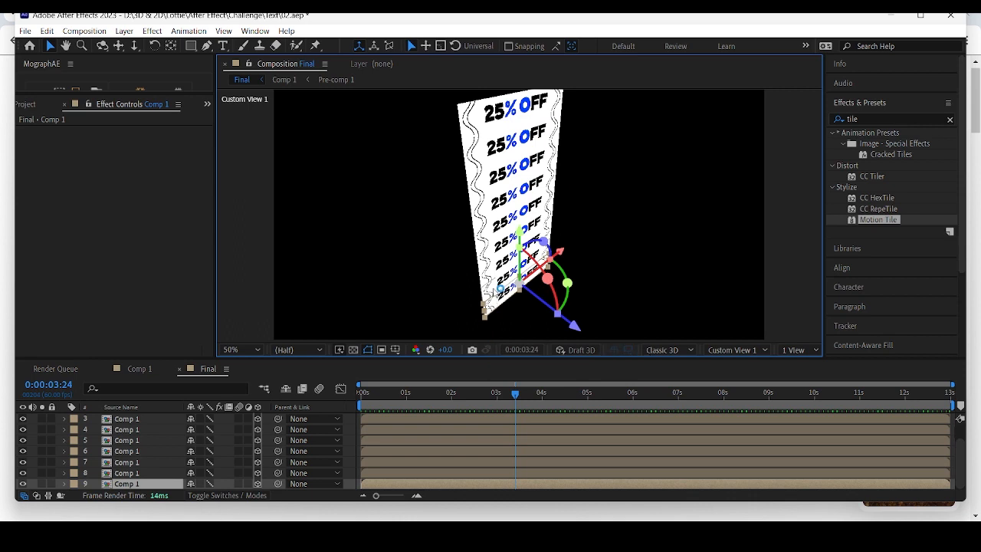
{"action": "left_click", "coordinate": [502, 148]}
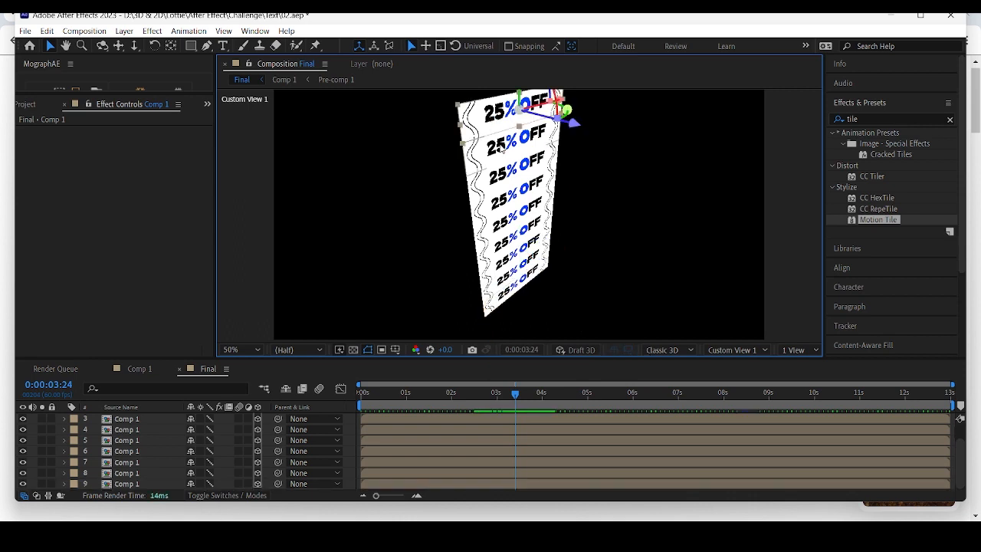
{"action": "left_click", "coordinate": [512, 288]}
{"action": "left_click", "coordinate": [506, 274]}
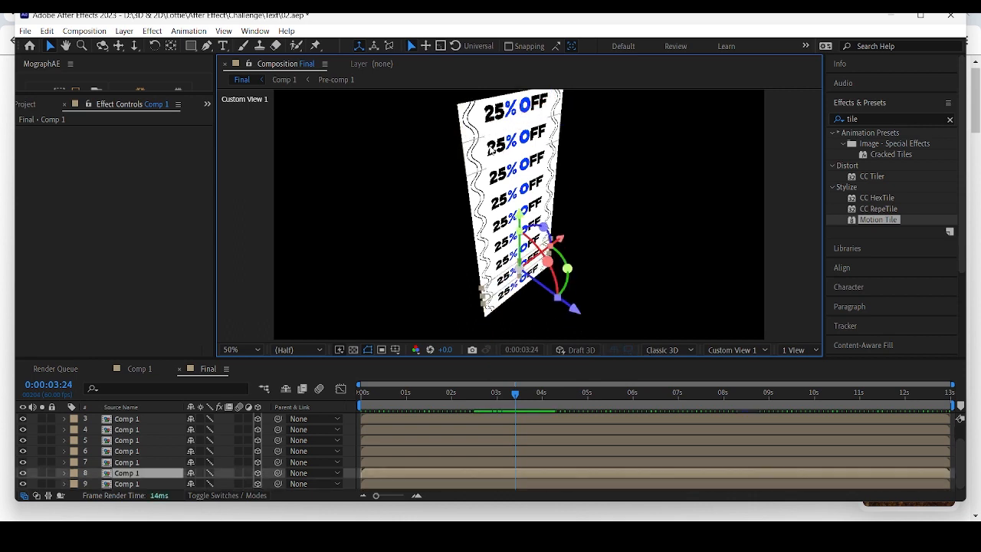
{"action": "left_click_drag", "start_coordinate": [278, 463], "coordinate": [170, 479]}
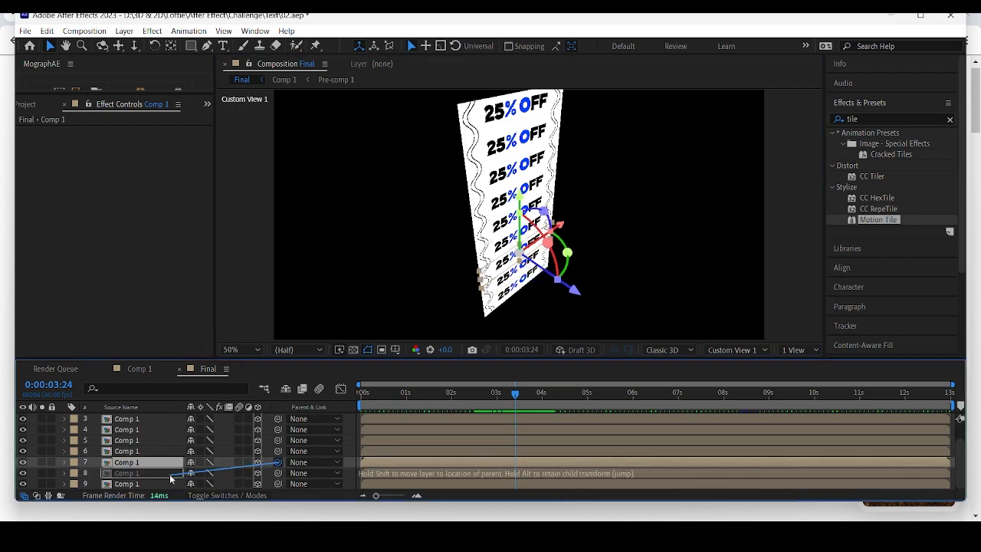
{"action": "left_click", "coordinate": [158, 451]}
{"action": "left_click_drag", "start_coordinate": [278, 451], "coordinate": [159, 462]}
{"action": "left_click_drag", "start_coordinate": [278, 431], "coordinate": [168, 443]}
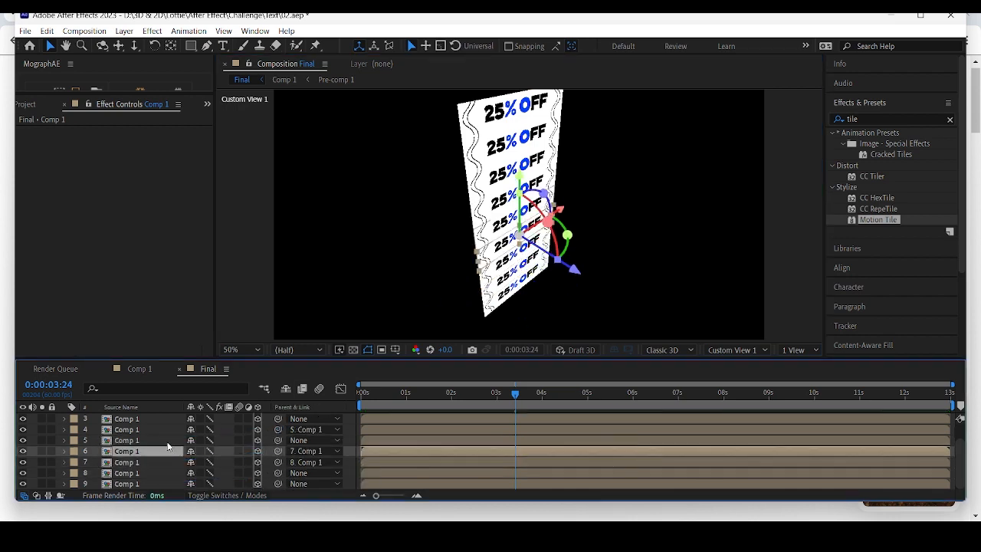
Complete the parenting chain by linking layers 1, 2, 3 and 5 each to the layer directly below.
{"action": "scroll", "coordinate": [169, 446], "scroll_direction": "up", "scroll_amount": 1}
{"action": "left_click_drag", "start_coordinate": [278, 430], "coordinate": [217, 452]}
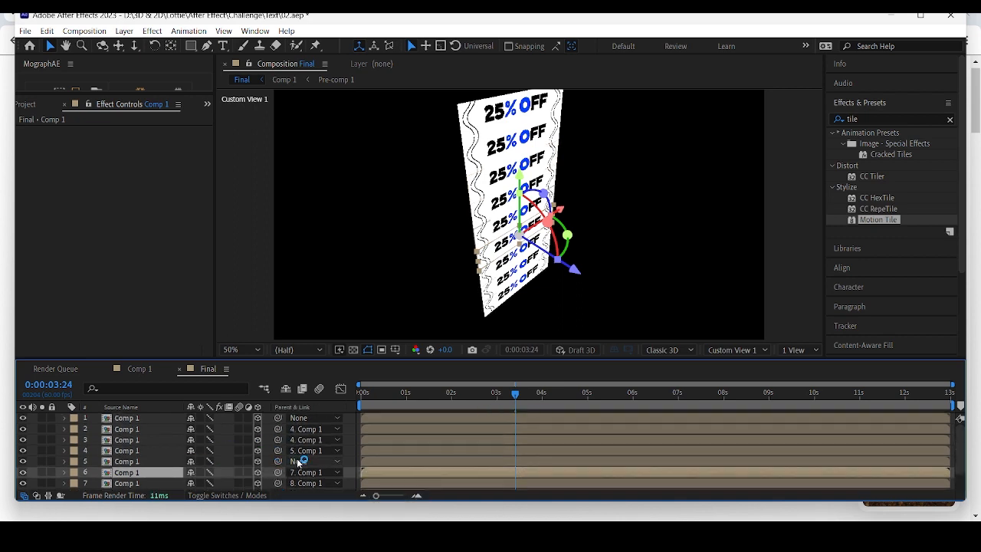
{"action": "left_click", "coordinate": [151, 451]}
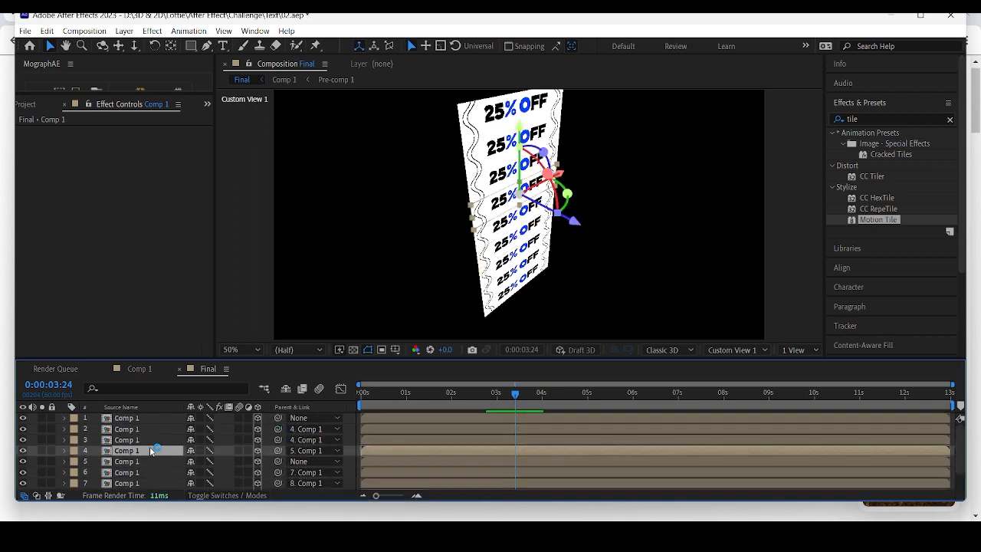
{"action": "left_click", "coordinate": [154, 441]}
{"action": "left_click_drag", "start_coordinate": [278, 429], "coordinate": [206, 430]}
{"action": "scroll", "coordinate": [305, 461], "scroll_direction": "down", "scroll_amount": 1}
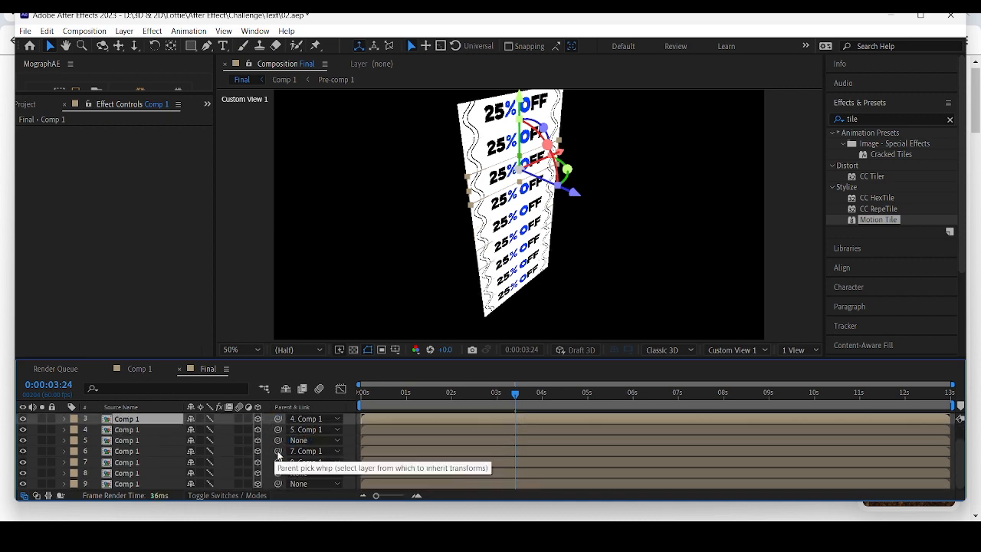
{"action": "left_click_drag", "start_coordinate": [279, 441], "coordinate": [168, 454]}
{"action": "scroll", "coordinate": [169, 456], "scroll_direction": "up", "scroll_amount": 2}
Set the X Rotation of layer 8, the second banner from the bottom of the stack, to -90°.
{"action": "left_click", "coordinate": [515, 267]}
{"action": "scroll", "coordinate": [262, 433], "scroll_direction": "down", "scroll_amount": 1}
{"action": "left_click", "coordinate": [65, 473]}
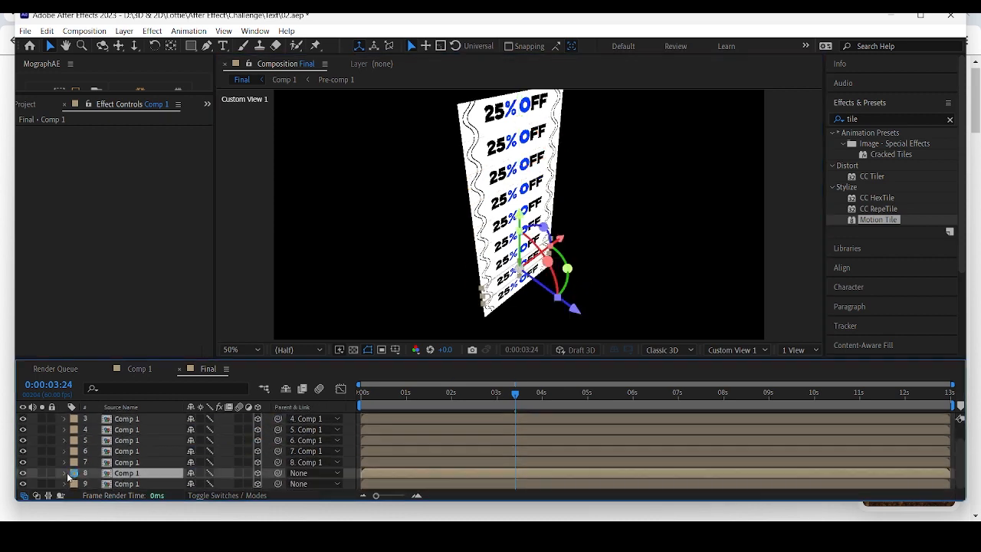
{"action": "scroll", "coordinate": [174, 476], "scroll_direction": "down", "scroll_amount": 2}
{"action": "type", "text": "90"}
{"action": "key", "text": "Return"}
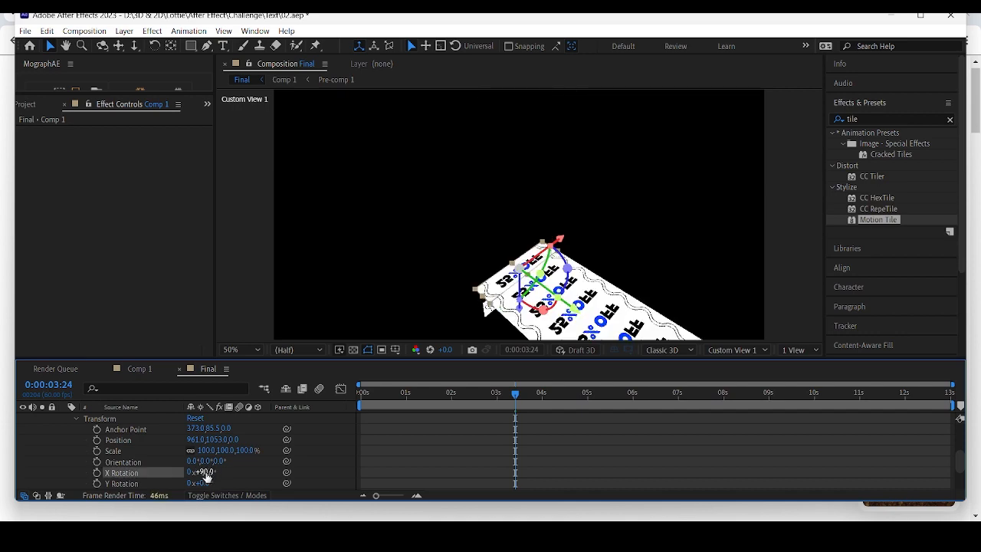
{"action": "type", "text": "-"}
{"action": "key", "text": "Return"}
Inspect the fold up close, trying the 2 Views layout and Custom View 3 before returning to a single Custom View 1.
{"action": "scroll", "coordinate": [431, 295], "scroll_direction": "up", "scroll_amount": 1}
{"action": "key", "text": "space"}
{"action": "left_click_drag", "start_coordinate": [432, 295], "coordinate": [436, 179]}
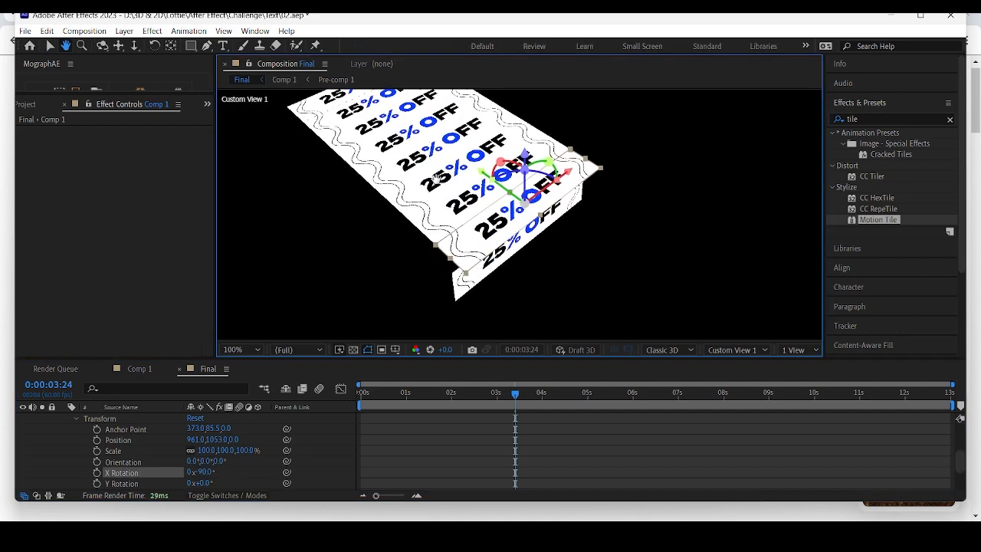
{"action": "scroll", "coordinate": [463, 272], "scroll_direction": "up", "scroll_amount": 1}
{"action": "left_click", "coordinate": [50, 45]}
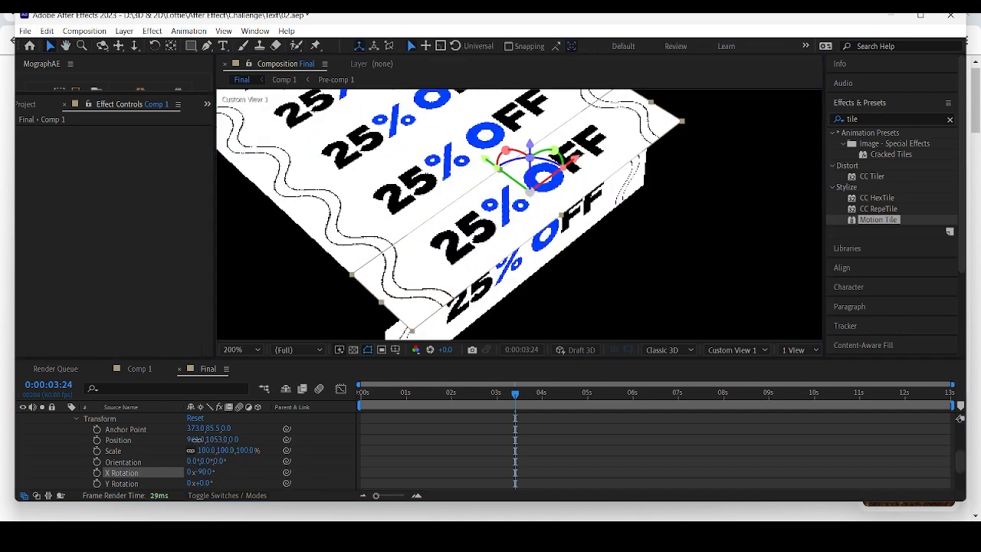
{"action": "left_click", "coordinate": [793, 350]}
{"action": "left_click", "coordinate": [814, 379]}
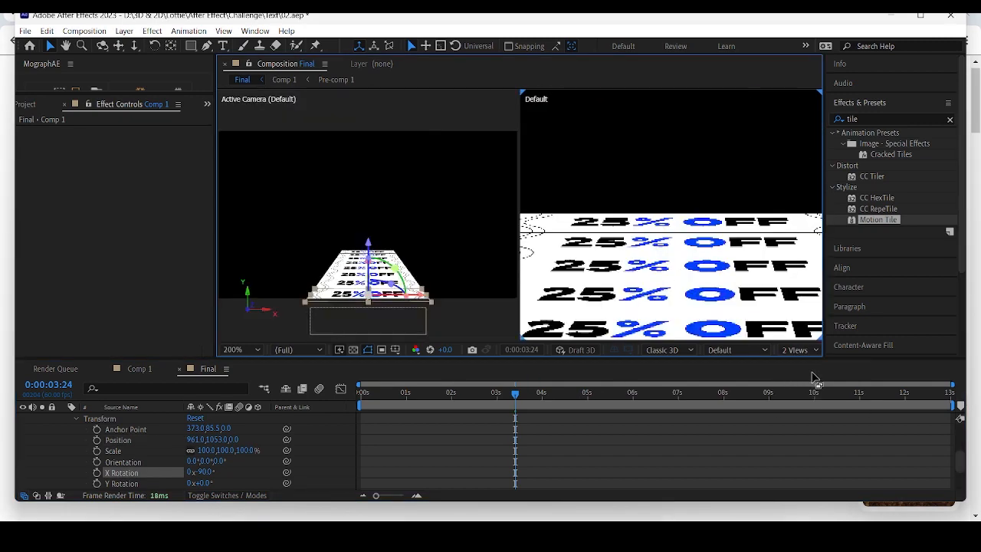
{"action": "left_click", "coordinate": [799, 350]}
{"action": "left_click", "coordinate": [801, 392]}
{"action": "left_click", "coordinate": [801, 350]}
{"action": "left_click", "coordinate": [801, 362]}
{"action": "left_click", "coordinate": [743, 352]}
{"action": "left_click", "coordinate": [743, 291]}
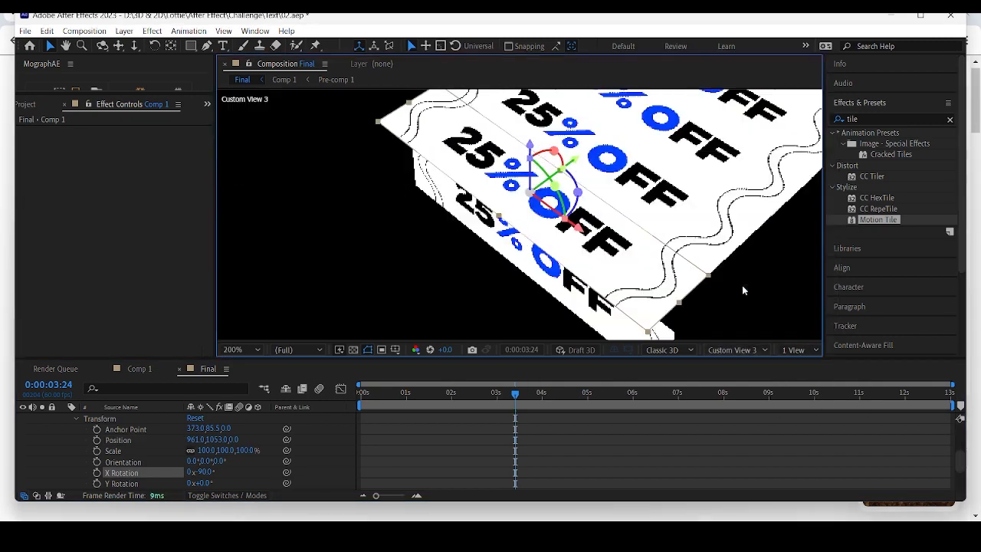
{"action": "left_click", "coordinate": [750, 350]}
{"action": "left_click", "coordinate": [753, 277]}
{"action": "left_click", "coordinate": [758, 350]}
{"action": "left_click", "coordinate": [754, 263]}
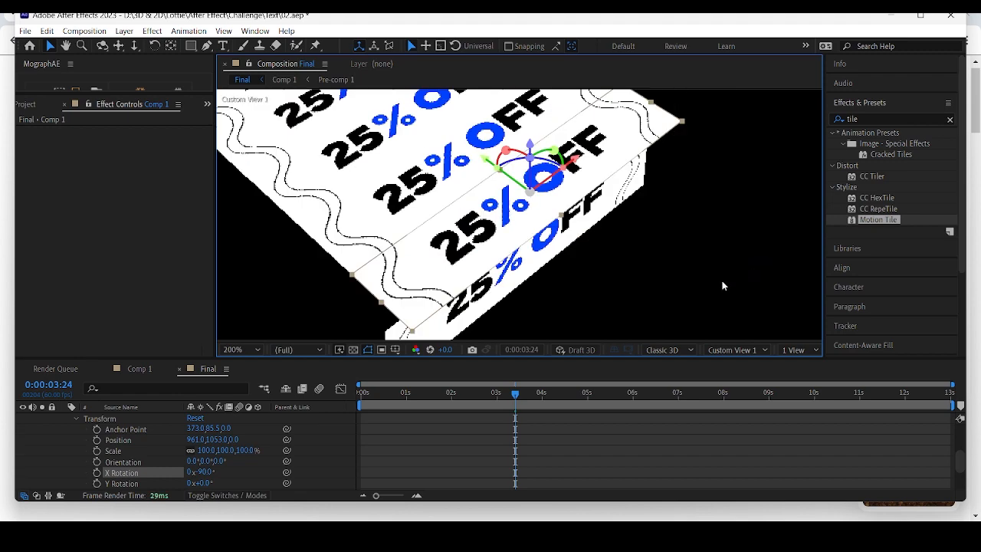
Shift the rotated layer 8 banner along its Y axis toward the bottom banner's front edge and collapse its properties.
{"action": "left_click_drag", "start_coordinate": [492, 161], "coordinate": [519, 185]}
{"action": "scroll", "coordinate": [142, 419], "scroll_direction": "up", "scroll_amount": 1}
{"action": "left_click", "coordinate": [65, 430]}
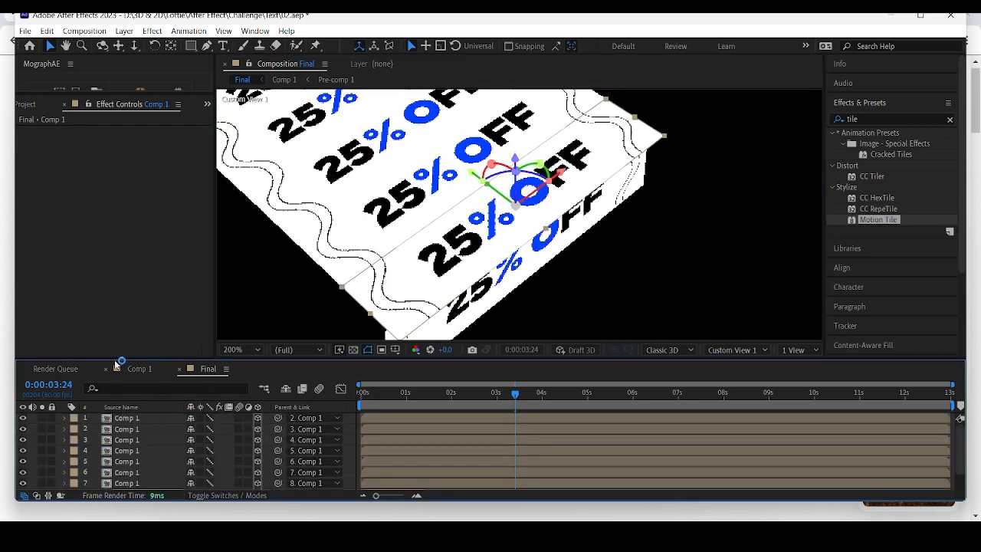
Add a new camera to the Final composition.
{"action": "left_click", "coordinate": [85, 31]}
{"action": "mouse_move", "coordinate": [124, 30]}
{"action": "left_click", "coordinate": [340, 88]}
{"action": "key", "text": "Return"}
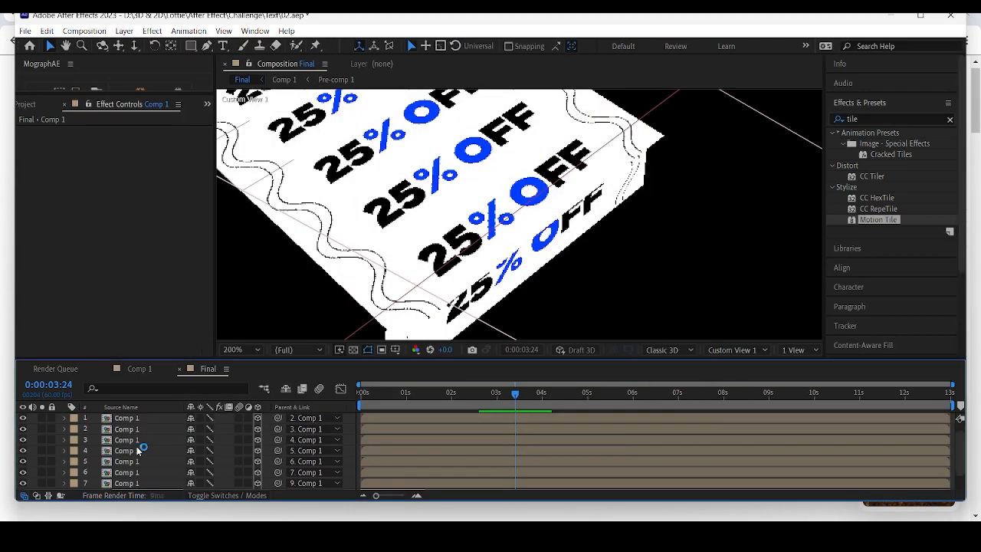
Add a null object as the parent of Camera 1 and position it near the fold of the banner stack.
{"action": "left_click", "coordinate": [189, 31]}
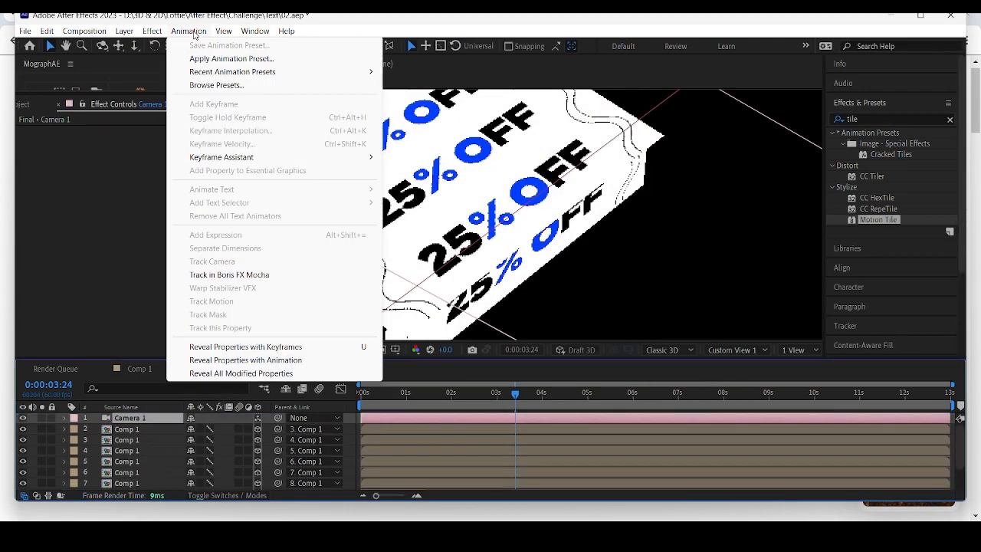
{"action": "mouse_move", "coordinate": [127, 32]}
{"action": "left_click", "coordinate": [348, 98]}
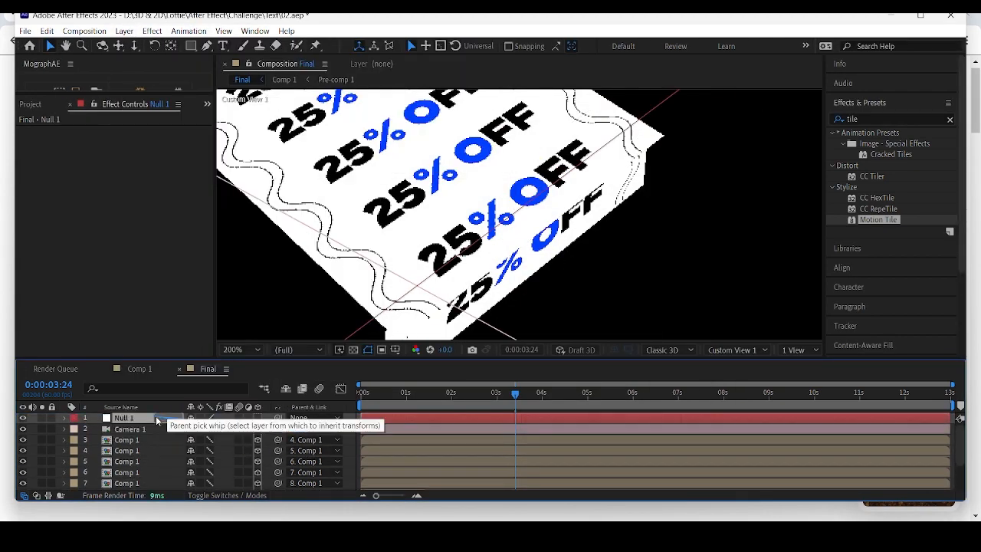
{"action": "left_click_drag", "start_coordinate": [536, 113], "coordinate": [485, 223]}
{"action": "left_click", "coordinate": [242, 350]}
{"action": "left_click", "coordinate": [269, 123]}
{"action": "scroll", "coordinate": [478, 294], "scroll_direction": "up", "scroll_amount": 3}
{"action": "scroll", "coordinate": [480, 293], "scroll_direction": "down", "scroll_amount": 1}
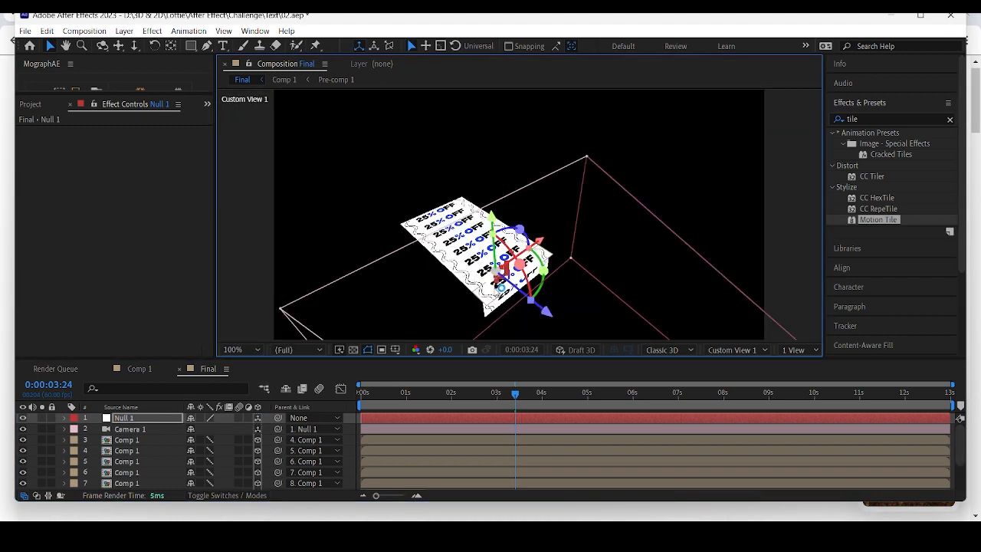
Expand the Transform properties of the null object.
{"action": "scroll", "coordinate": [493, 294], "scroll_direction": "up", "scroll_amount": 1}
{"action": "left_click", "coordinate": [67, 46]}
{"action": "left_click_drag", "start_coordinate": [452, 330], "coordinate": [447, 215]}
{"action": "scroll", "coordinate": [442, 296], "scroll_direction": "up", "scroll_amount": 1}
{"action": "left_click_drag", "start_coordinate": [443, 296], "coordinate": [507, 254]}
{"action": "key", "text": "v"}
{"action": "left_click", "coordinate": [64, 418]}
{"action": "left_click", "coordinate": [81, 430]}
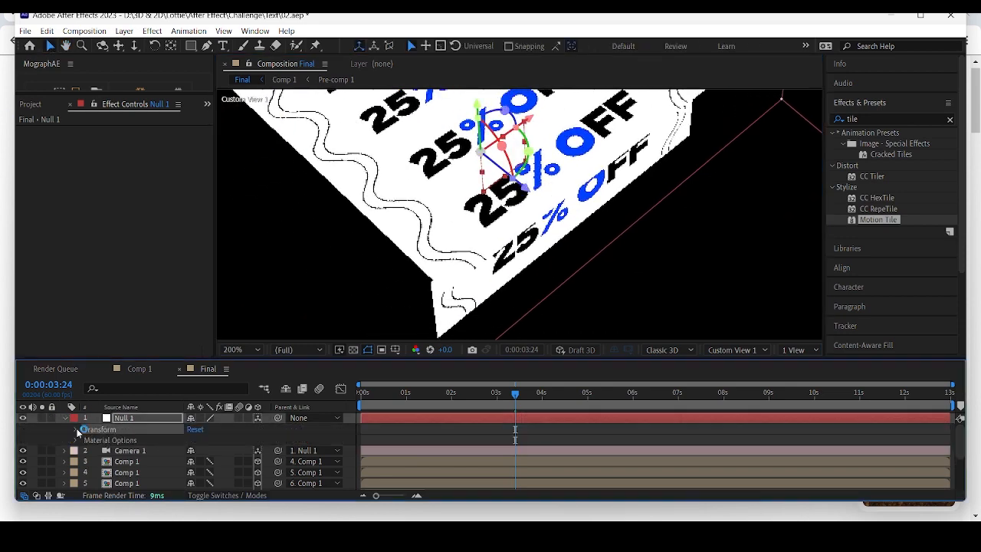
{"action": "left_click", "coordinate": [200, 473]}
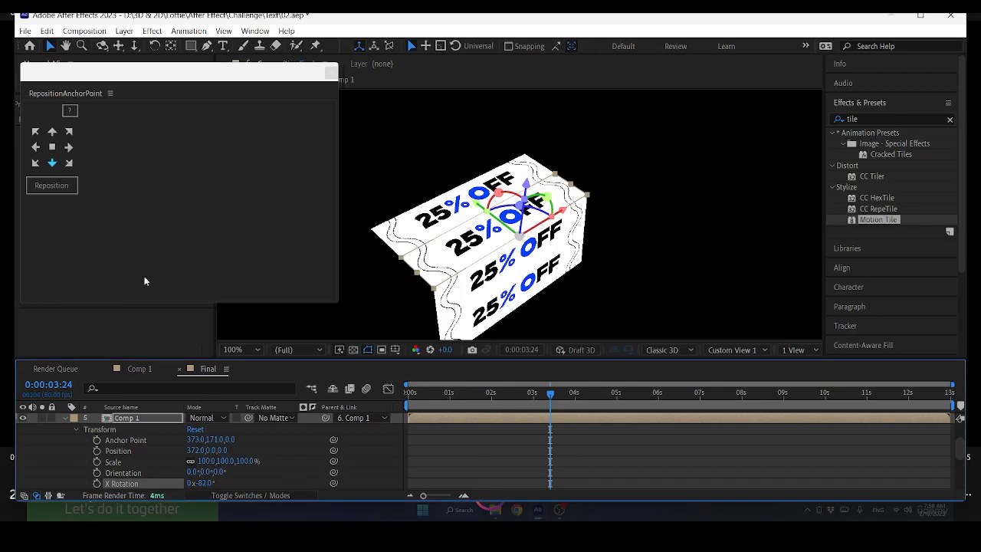
Set the X Rotation of the layer 5 banner to -90° and preview the folded stack.
{"action": "left_click", "coordinate": [144, 281]}
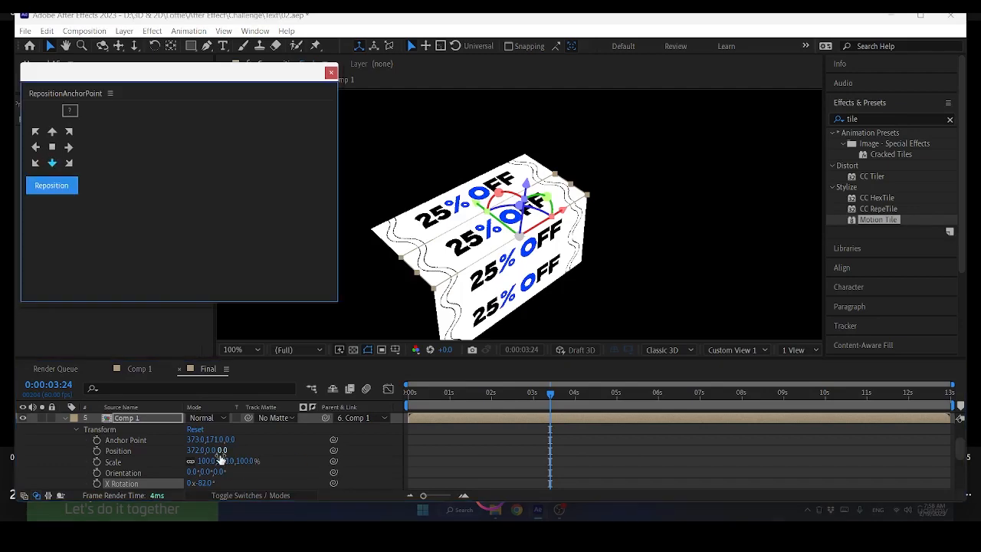
{"action": "left_click", "coordinate": [207, 483]}
{"action": "type", "text": "90"}
{"action": "key", "text": "Return"}
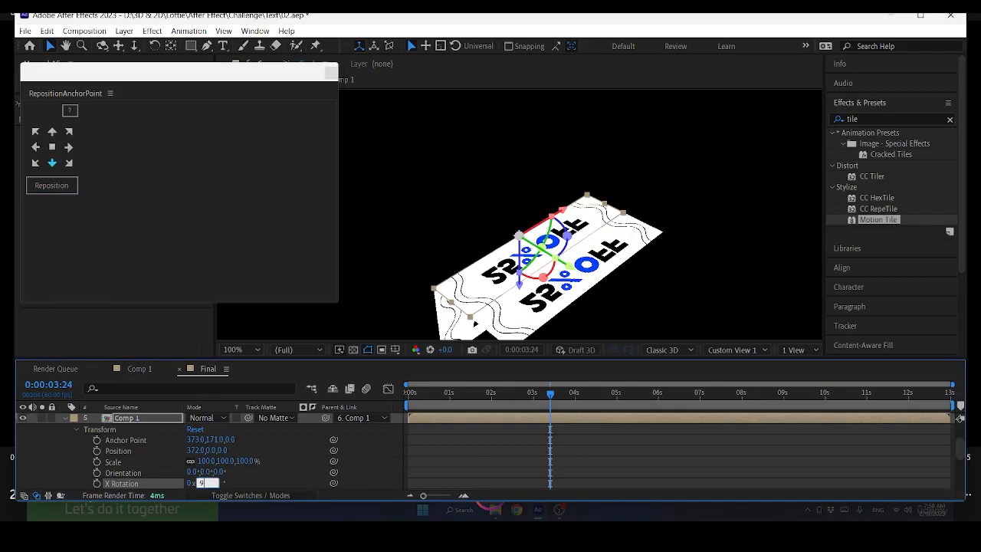
{"action": "key", "text": "space"}
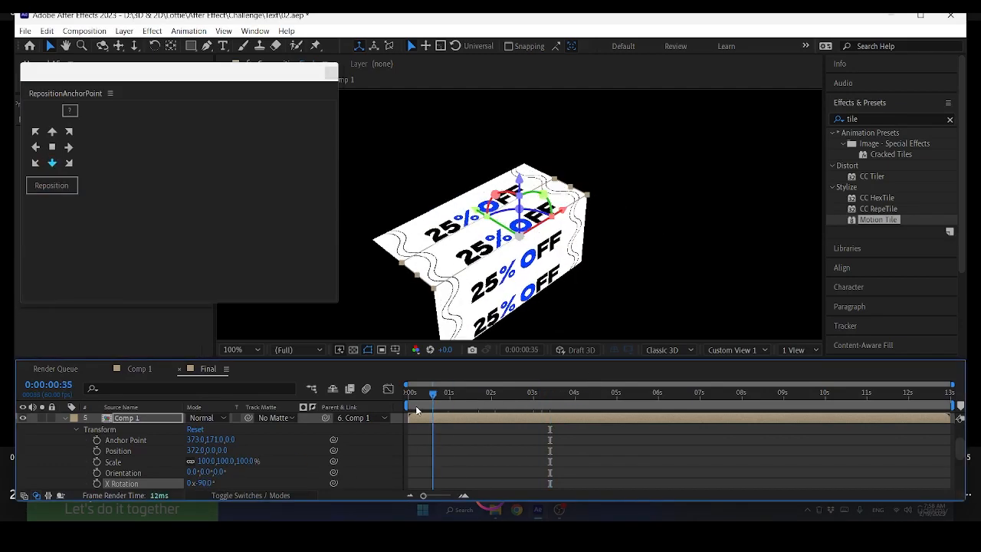
Move the anchor point of the layer 4 banner, the topmost visible one, to its bottom edge.
{"action": "left_click", "coordinate": [448, 368]}
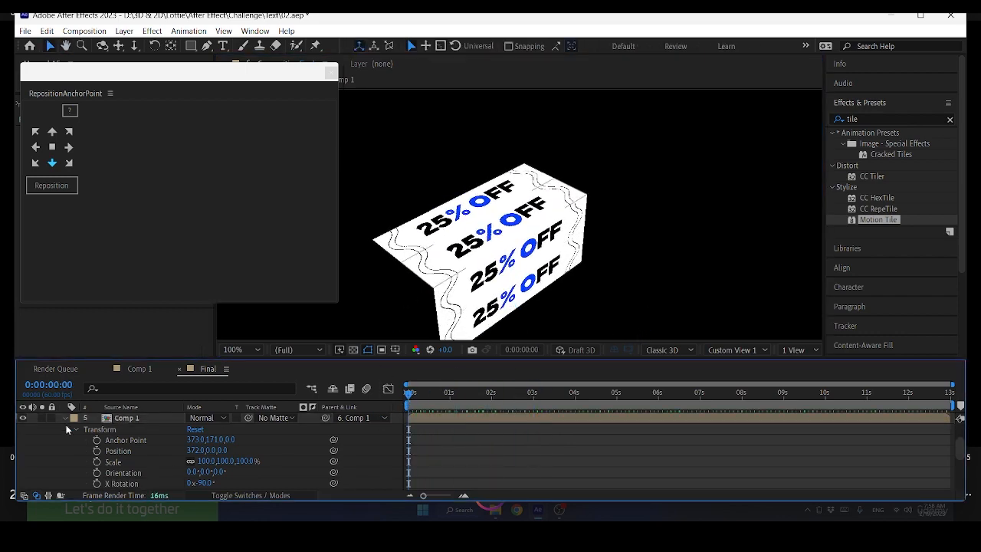
{"action": "left_click", "coordinate": [411, 250]}
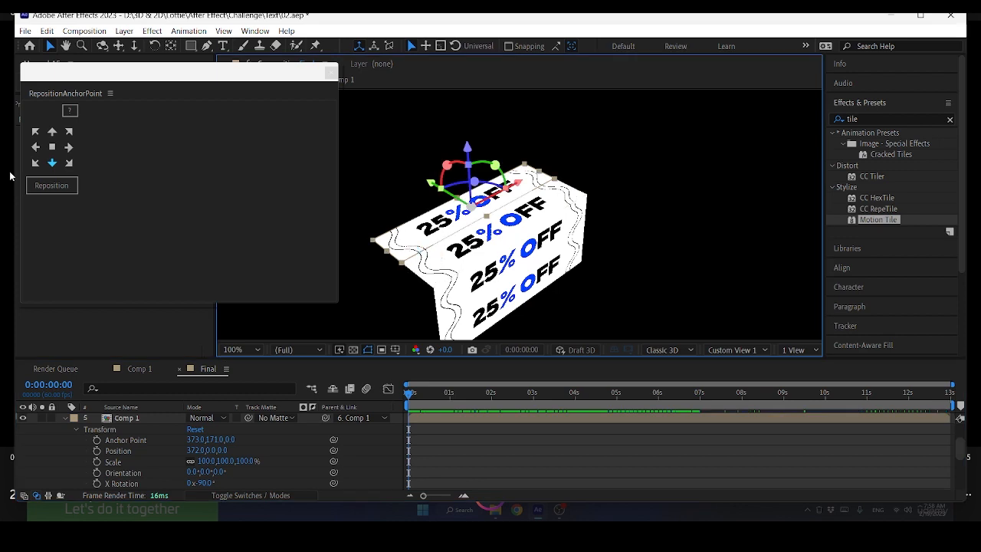
{"action": "left_click", "coordinate": [53, 186]}
Set the X Rotation of the layer 4 banner to 90° and preview the fold.
{"action": "left_click", "coordinate": [65, 418]}
{"action": "scroll", "coordinate": [132, 442], "scroll_direction": "up", "scroll_amount": 1}
{"action": "left_click", "coordinate": [135, 442]}
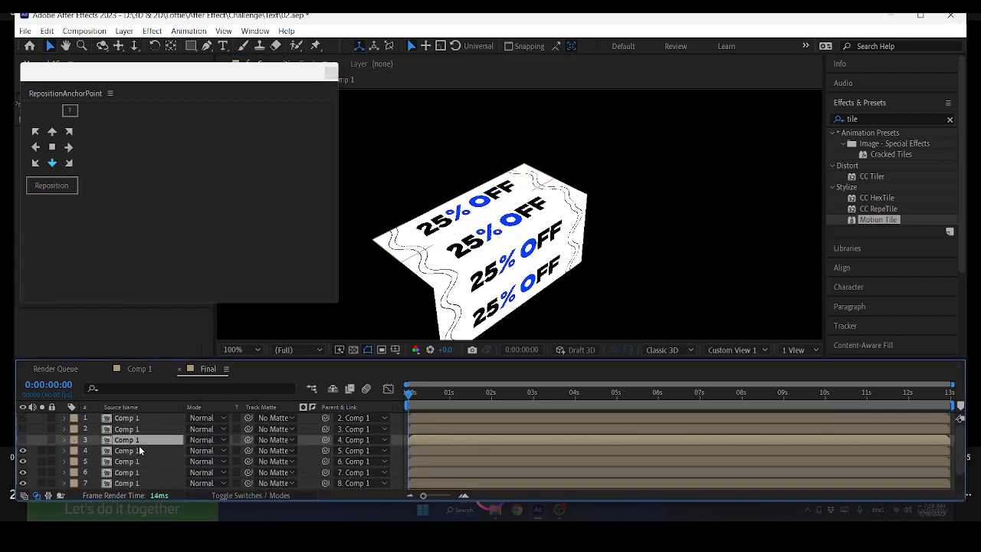
{"action": "left_click", "coordinate": [139, 451]}
{"action": "left_click", "coordinate": [65, 451]}
{"action": "left_click", "coordinate": [77, 461]}
{"action": "scroll", "coordinate": [154, 471], "scroll_direction": "down", "scroll_amount": 2}
{"action": "left_click_drag", "start_coordinate": [206, 473], "coordinate": [233, 474]}
{"action": "left_click", "coordinate": [208, 473]}
{"action": "type", "text": "90"}
{"action": "key", "text": "Return"}
{"action": "left_click_drag", "start_coordinate": [409, 395], "coordinate": [495, 407]}
{"action": "key", "text": "space"}
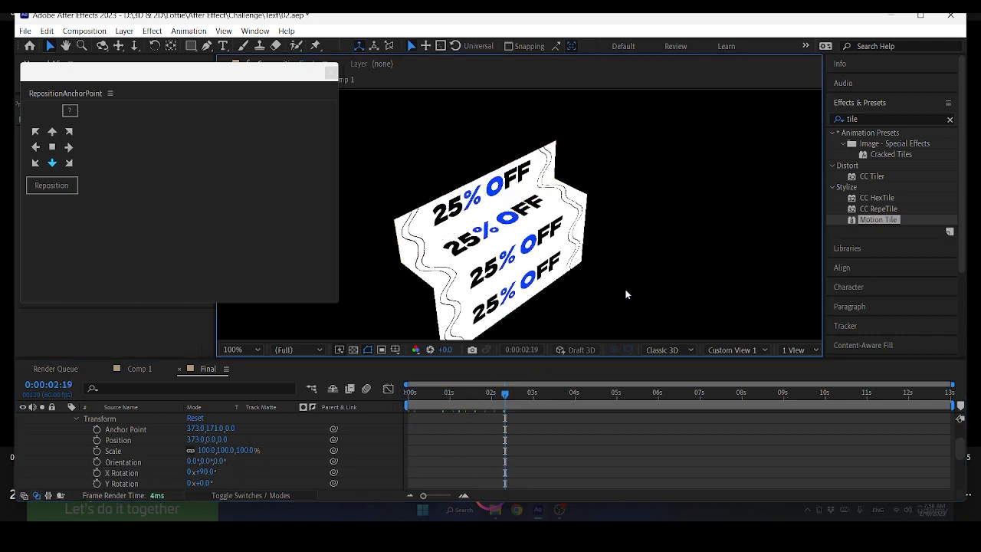
Turn on the visibility of the hidden Comp 1 layers 1 to 3 and the hidden banners at the bottom of the stack.
{"action": "left_click_drag", "start_coordinate": [288, 73], "coordinate": [253, 72]}
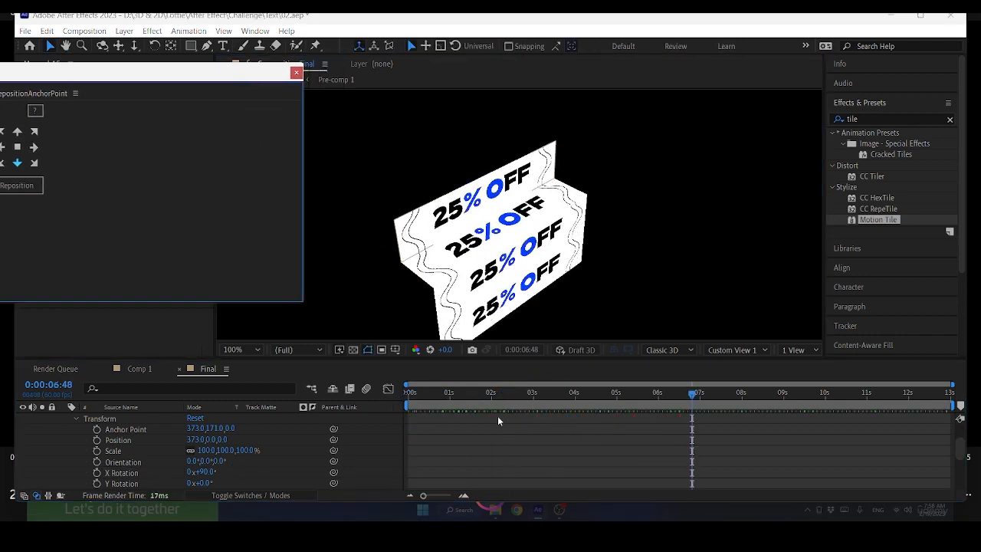
{"action": "left_click_drag", "start_coordinate": [469, 394], "coordinate": [399, 402]}
{"action": "scroll", "coordinate": [115, 451], "scroll_direction": "up", "scroll_amount": 2}
{"action": "left_click", "coordinate": [64, 451]}
{"action": "left_click_drag", "start_coordinate": [23, 440], "coordinate": [23, 419]}
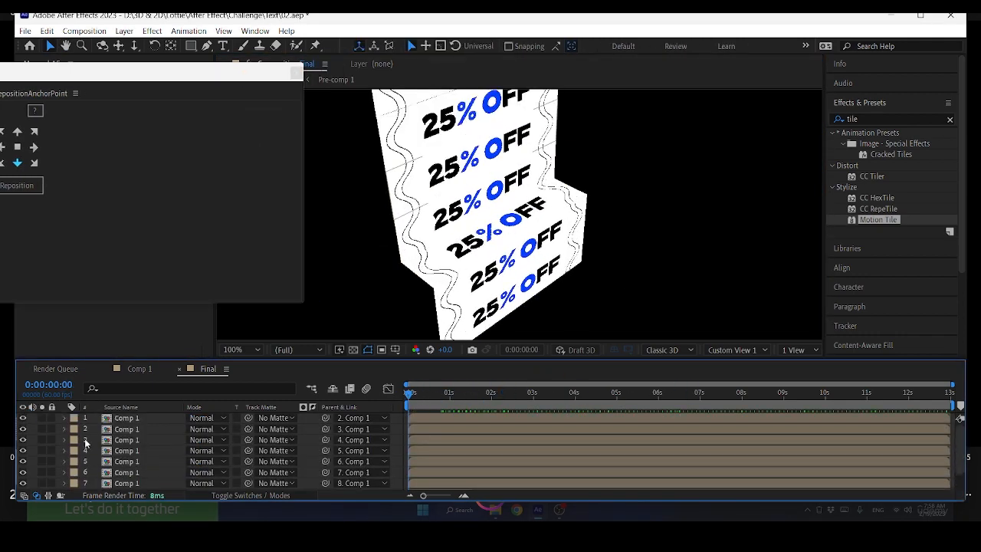
{"action": "scroll", "coordinate": [84, 441], "scroll_direction": "down", "scroll_amount": 2}
{"action": "left_click", "coordinate": [24, 484]}
{"action": "scroll", "coordinate": [146, 462], "scroll_direction": "up", "scroll_amount": 2}
Select the layer 3 banner and move its anchor point to the bottom edge.
{"action": "left_click", "coordinate": [136, 458]}
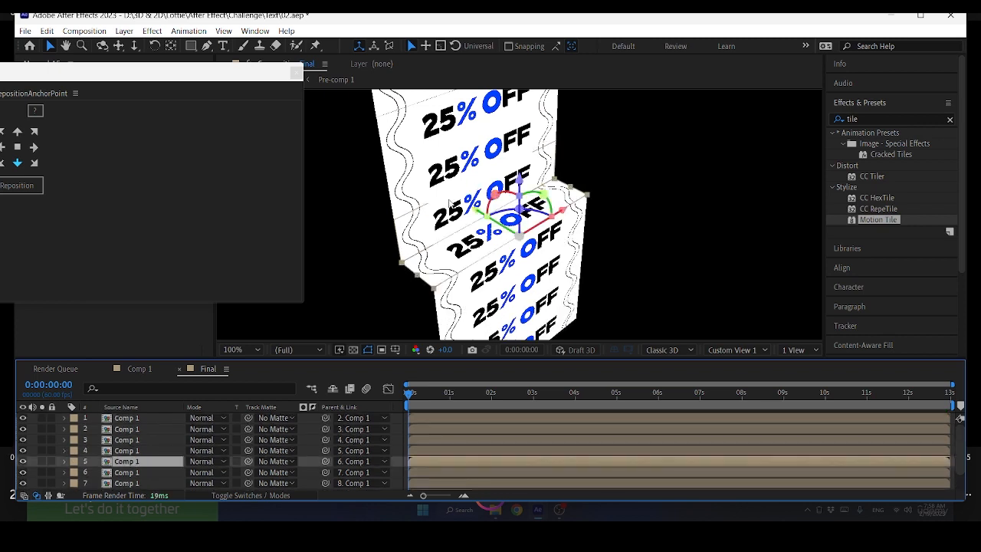
{"action": "left_click", "coordinate": [499, 190]}
{"action": "left_click", "coordinate": [494, 150]}
{"action": "left_click", "coordinate": [29, 187]}
Set the X Rotation of the layer 3 banner to -90° and scrub through the animation.
{"action": "left_click", "coordinate": [66, 449]}
{"action": "left_click", "coordinate": [64, 440]}
{"action": "left_click", "coordinate": [132, 440]}
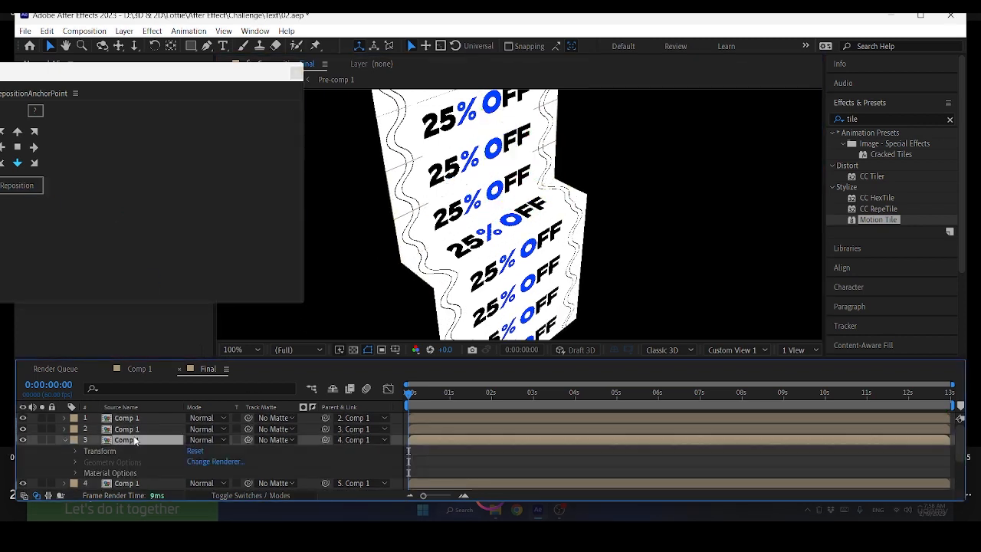
{"action": "left_click", "coordinate": [77, 451]}
{"action": "scroll", "coordinate": [212, 463], "scroll_direction": "down", "scroll_amount": 1}
{"action": "type", "text": "90"}
{"action": "key", "text": "Return"}
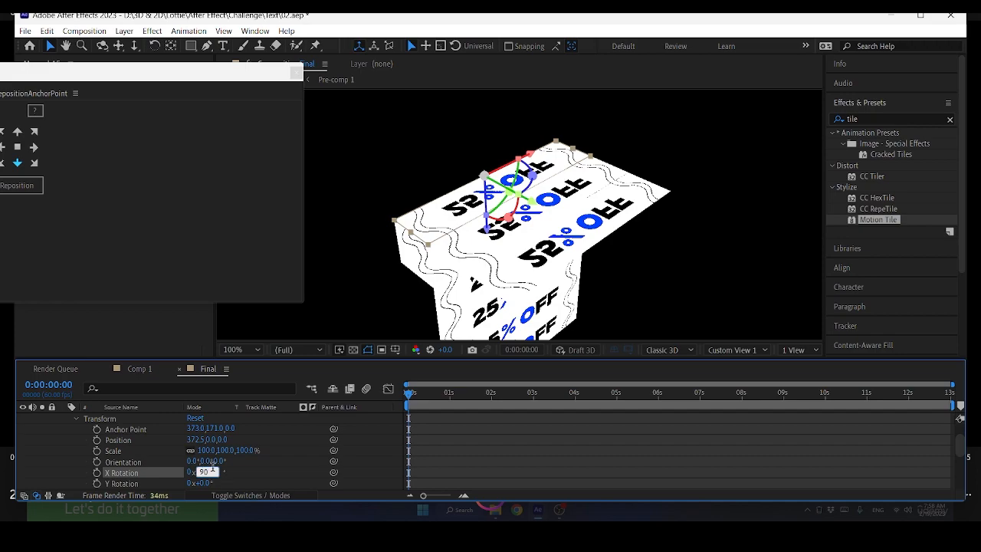
{"action": "type", "text": "-"}
{"action": "key", "text": "Return"}
{"action": "left_click", "coordinate": [590, 322]}
{"action": "left_click_drag", "start_coordinate": [409, 395], "coordinate": [453, 415]}
Select the layer 2 banner, expand its Transform properties and move its anchor point to the bottom edge.
{"action": "left_click", "coordinate": [412, 155]}
{"action": "scroll", "coordinate": [76, 441], "scroll_direction": "up", "scroll_amount": 1}
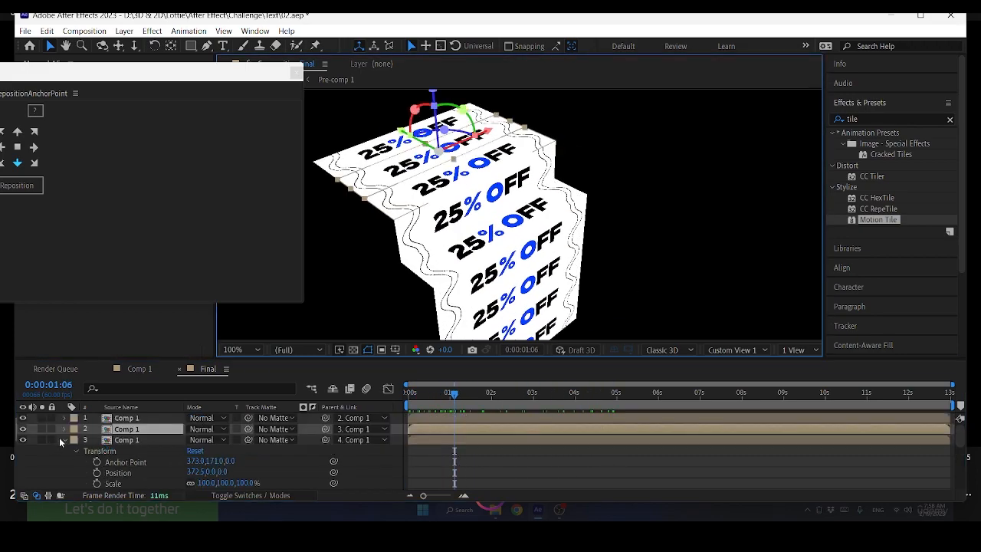
{"action": "left_click", "coordinate": [64, 440]}
{"action": "left_click", "coordinate": [64, 429]}
{"action": "scroll", "coordinate": [75, 442], "scroll_direction": "down", "scroll_amount": 1}
{"action": "left_click", "coordinate": [26, 185]}
Shrink the RepositionAnchorPoint window and move it next to the composition view.
{"action": "left_click_drag", "start_coordinate": [138, 73], "coordinate": [189, 66]}
{"action": "left_click_drag", "start_coordinate": [356, 157], "coordinate": [121, 162]}
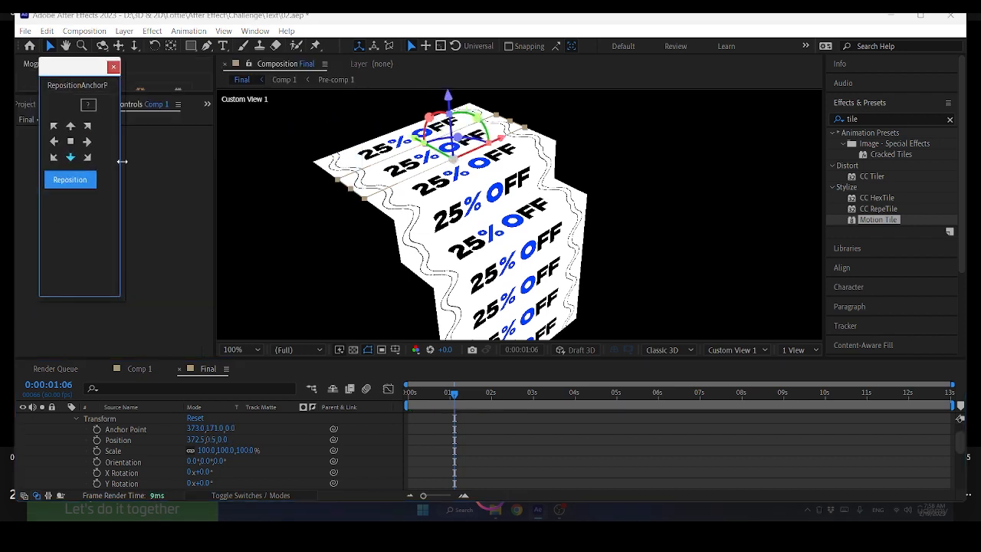
{"action": "left_click_drag", "start_coordinate": [92, 297], "coordinate": [92, 220]}
{"action": "left_click_drag", "start_coordinate": [80, 70], "coordinate": [215, 107]}
Set the X Rotation of the layer 2 banner to 90°.
{"action": "left_click", "coordinate": [213, 472]}
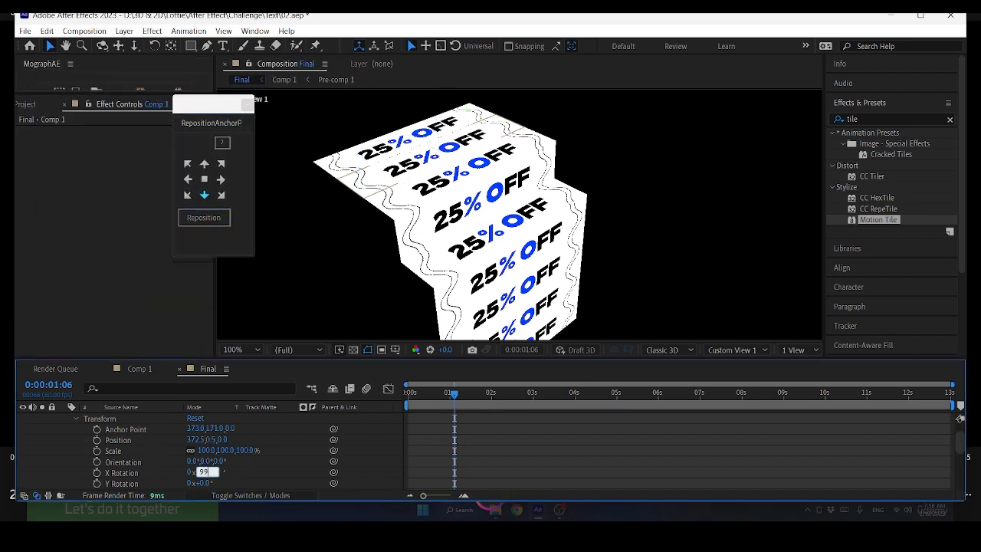
{"action": "type", "text": "90"}
{"action": "key", "text": "Return"}
{"action": "key", "text": "shift+slash"}
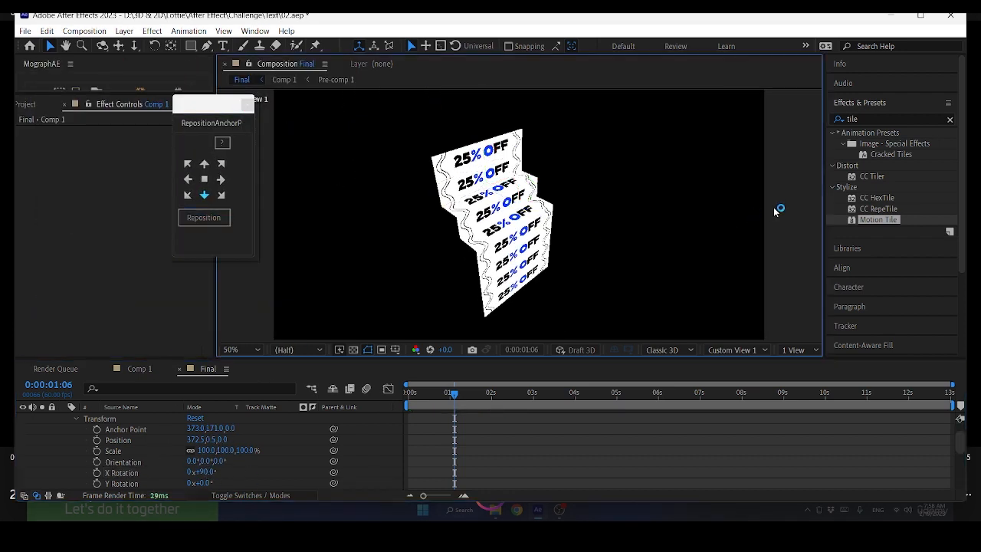
Try enlarging Comp 1 to 1130 × 259 px with its aspect ratio locked.
{"action": "left_click", "coordinate": [139, 369]}
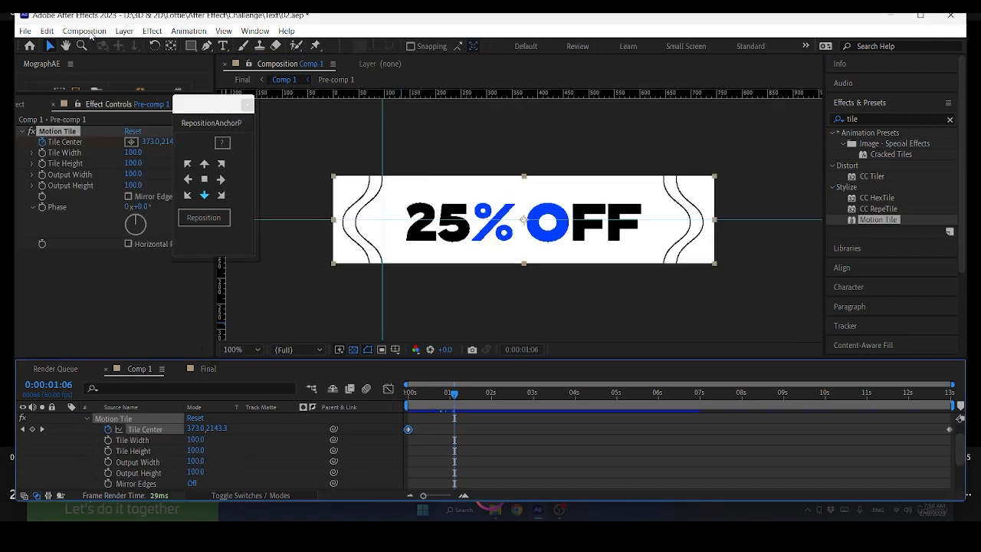
{"action": "left_click", "coordinate": [84, 31]}
{"action": "left_click", "coordinate": [129, 69]}
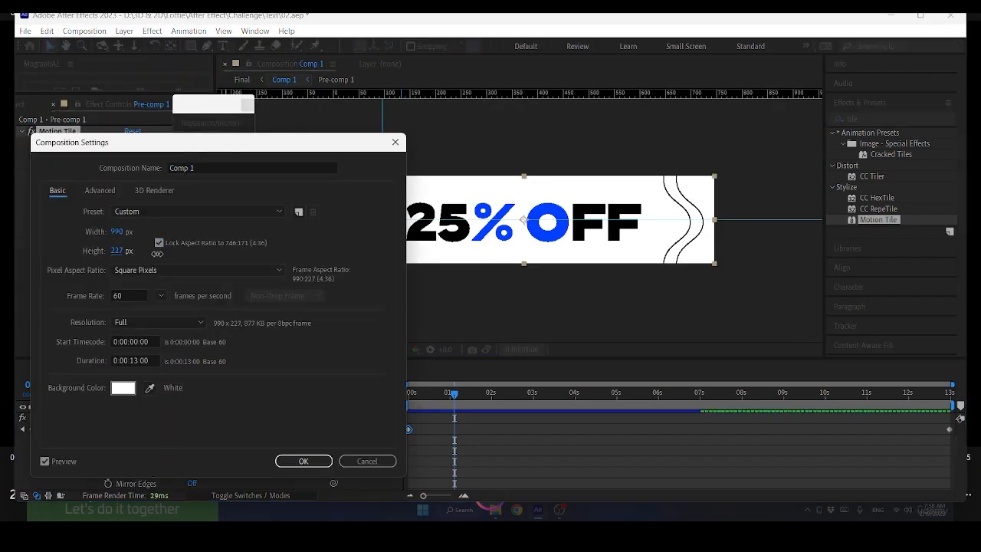
{"action": "left_click_drag", "start_coordinate": [157, 253], "coordinate": [136, 258]}
{"action": "left_click", "coordinate": [302, 462]}
Try scaling Pre-comp 1 to 151% and open the Scale value of Shape Layer 8 in Comp 1.
{"action": "scroll", "coordinate": [81, 428], "scroll_direction": "up", "scroll_amount": 1}
{"action": "left_click", "coordinate": [65, 418]}
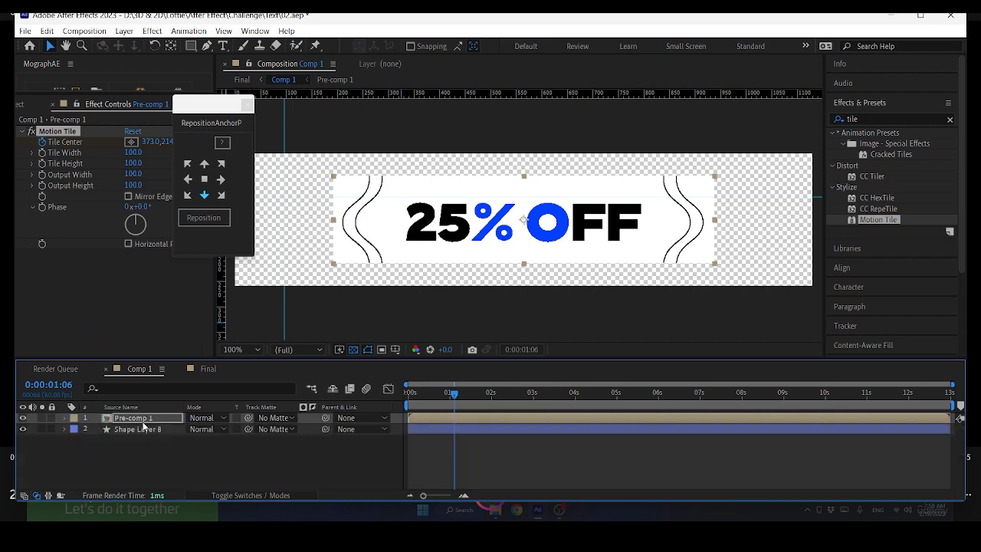
{"action": "key", "text": "s"}
{"action": "left_click_drag", "start_coordinate": [207, 429], "coordinate": [235, 428]}
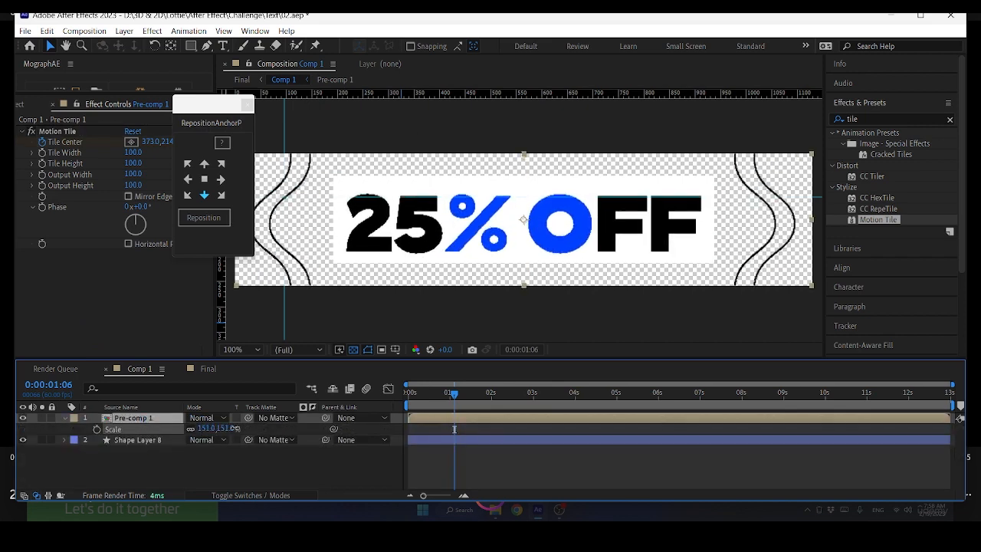
{"action": "left_click", "coordinate": [147, 442]}
{"action": "left_click", "coordinate": [207, 429]}
{"action": "type", "text": "150"}
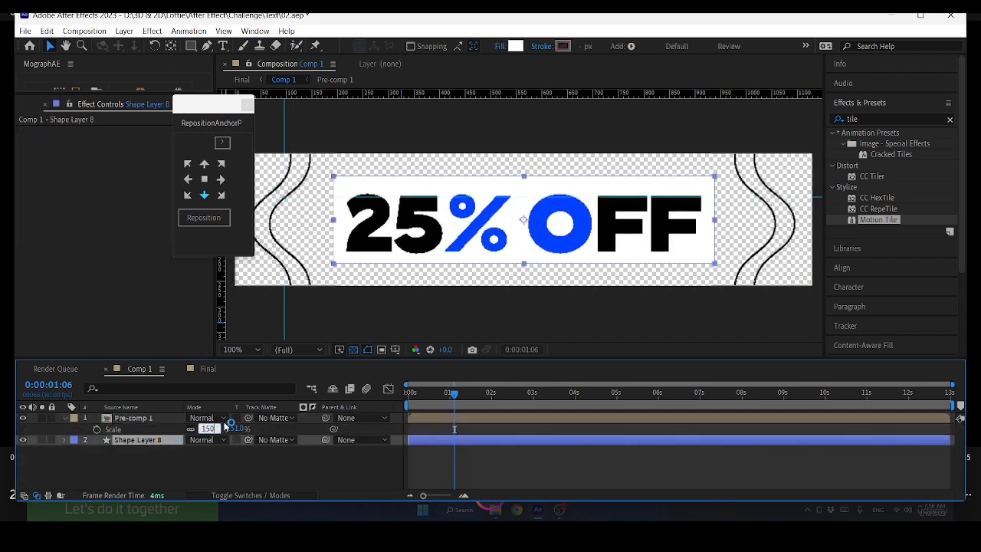
{"action": "key", "text": "Return"}
{"action": "left_click", "coordinate": [156, 440]}
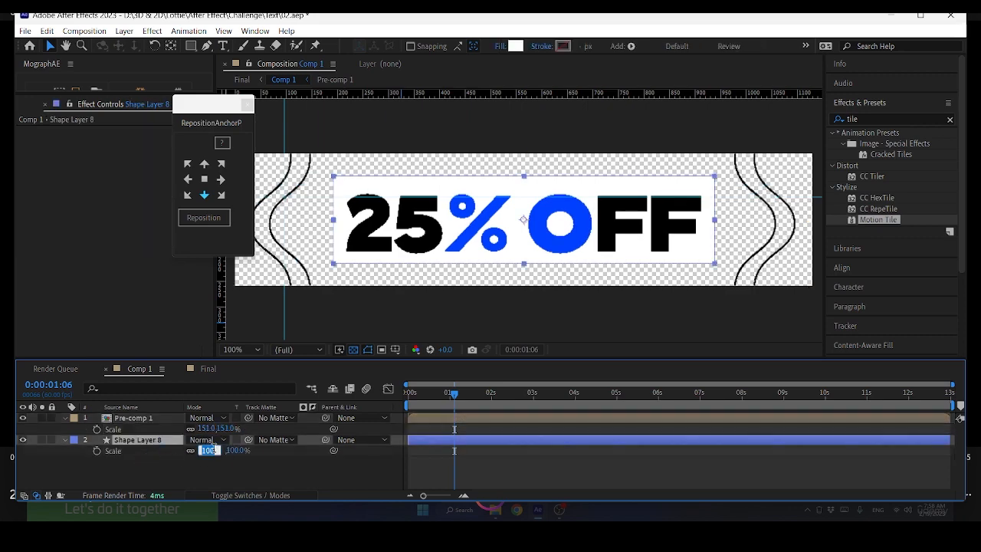
{"action": "key", "text": "Return"}
Return to the Final composition and examine the folded banner stack from Custom View 2 and Custom View 1.
{"action": "left_click", "coordinate": [207, 369]}
{"action": "left_click_drag", "start_coordinate": [454, 394], "coordinate": [411, 409]}
{"action": "scroll", "coordinate": [645, 237], "scroll_direction": "down", "scroll_amount": 2}
{"action": "scroll", "coordinate": [115, 431], "scroll_direction": "up", "scroll_amount": 1}
{"action": "left_click", "coordinate": [64, 429]}
{"action": "scroll", "coordinate": [458, 308], "scroll_direction": "up", "scroll_amount": 2}
{"action": "left_click", "coordinate": [732, 349]}
{"action": "left_click", "coordinate": [735, 334]}
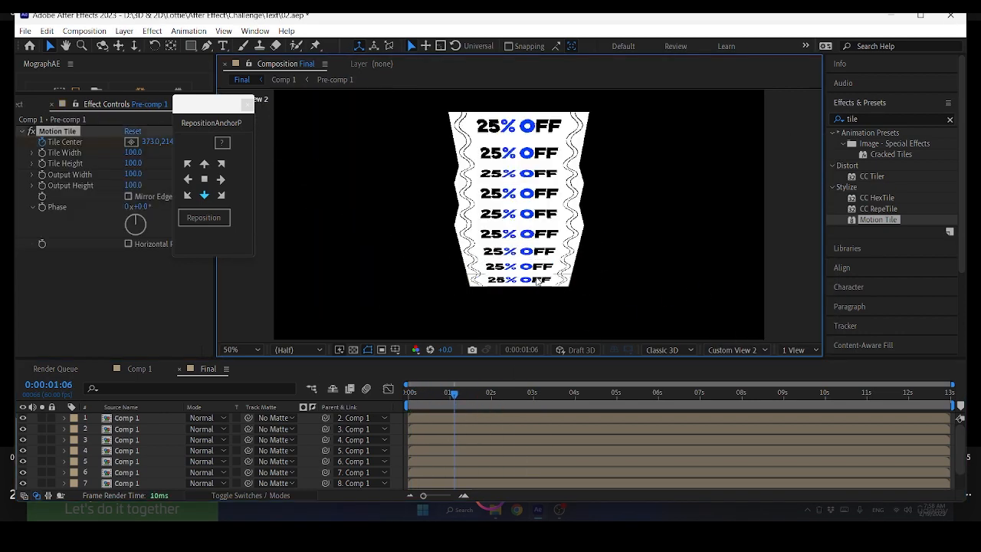
{"action": "left_click", "coordinate": [724, 350]}
{"action": "left_click", "coordinate": [741, 264]}
{"action": "scroll", "coordinate": [348, 268], "scroll_direction": "down", "scroll_amount": 1}
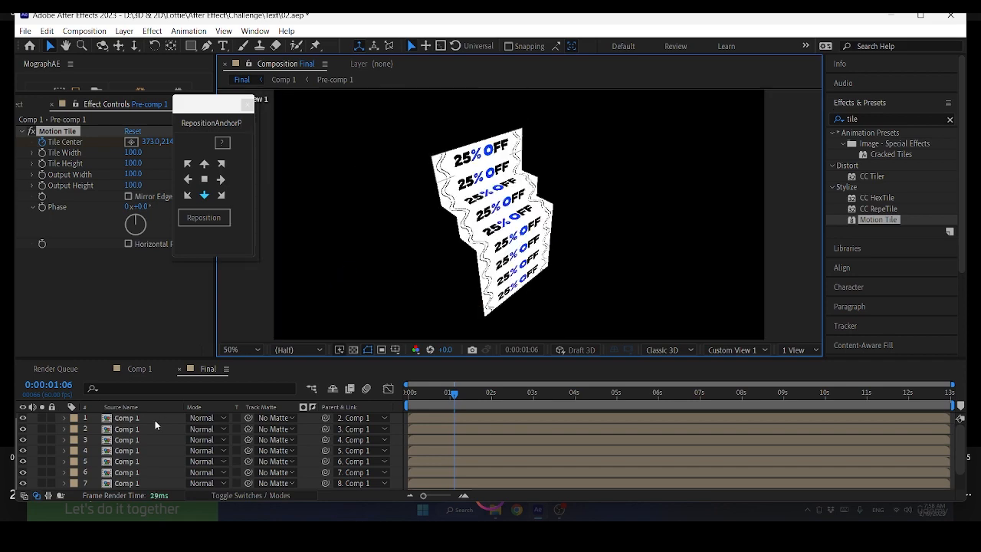
Move the anchor point of the layer 7 banner to its top edge.
{"action": "scroll", "coordinate": [438, 242], "scroll_direction": "up", "scroll_amount": 1}
{"action": "left_click", "coordinate": [490, 311]}
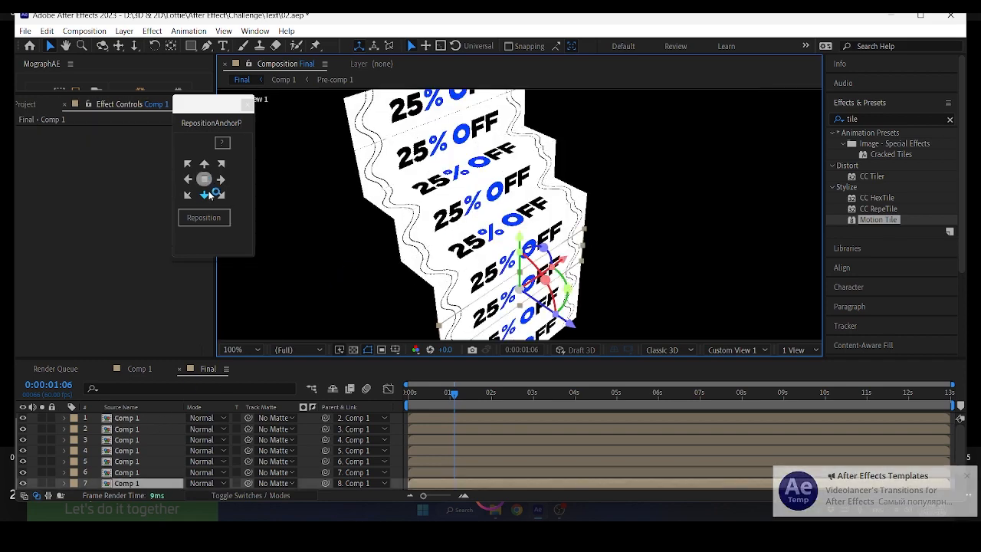
{"action": "left_click", "coordinate": [204, 163]}
{"action": "left_click", "coordinate": [203, 217]}
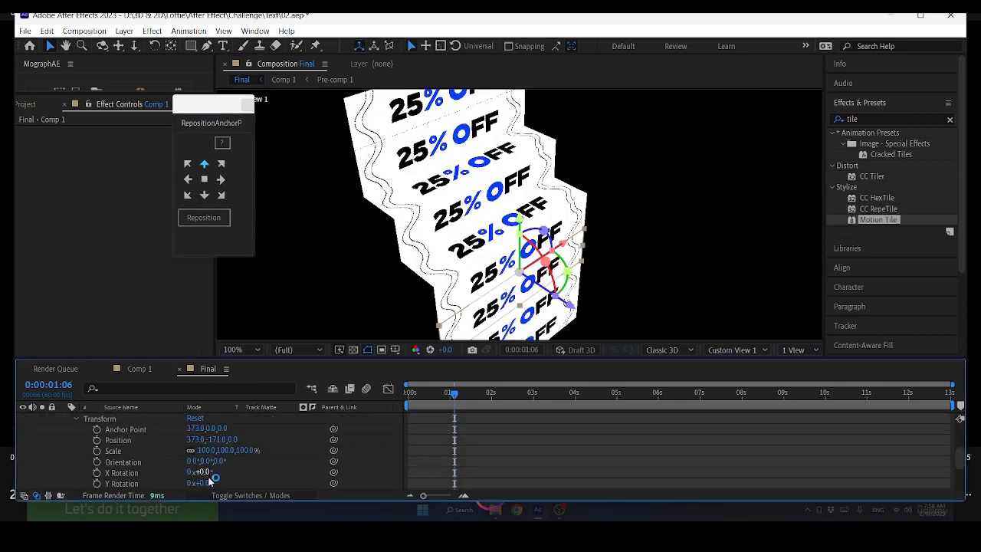
Try an X Rotation of -90° on the layer 7 banner, then remove the rotation.
{"action": "type", "text": "90"}
{"action": "key", "text": "Return"}
{"action": "key", "text": "Return"}
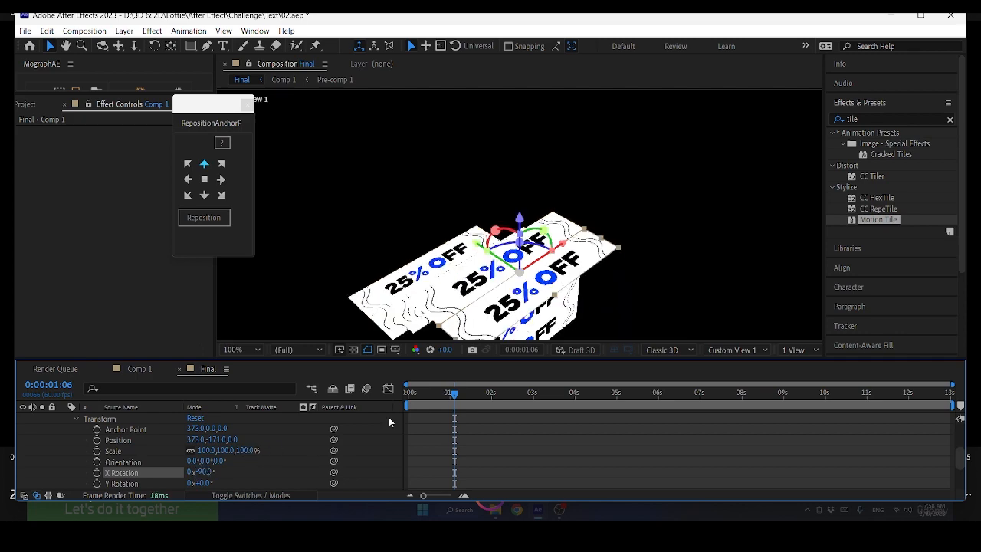
{"action": "mouse_move", "coordinate": [211, 473]}
{"action": "left_mouse_down"}
{"action": "mouse_move", "coordinate": [212, 486]}
{"action": "mouse_move", "coordinate": [222, 483]}
{"action": "mouse_move", "coordinate": [218, 469]}
{"action": "mouse_move", "coordinate": [206, 472]}
{"action": "left_mouse_up"}
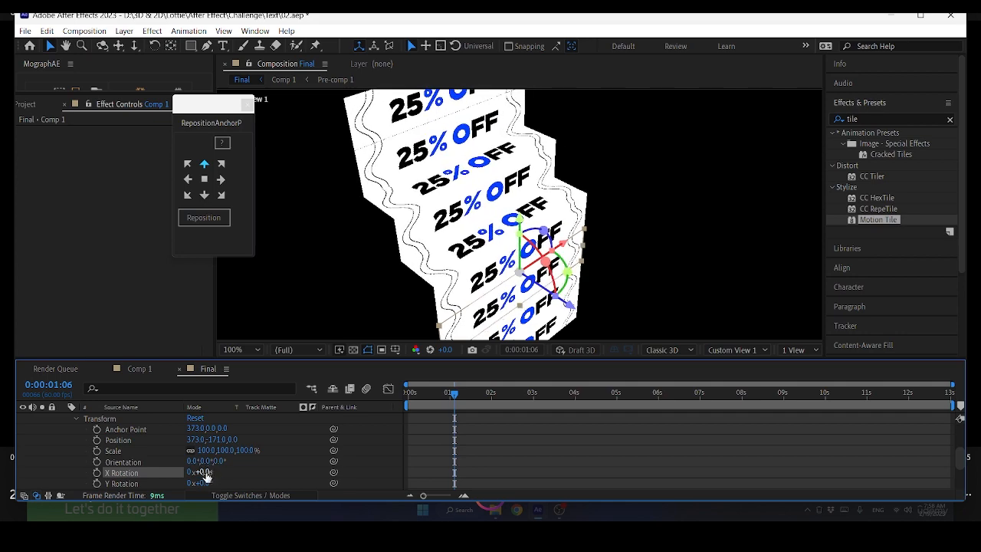
Try the layer 7 banner's anchor point at its bottom edge with a changed X Rotation, then undo both.
{"action": "left_click", "coordinate": [204, 194]}
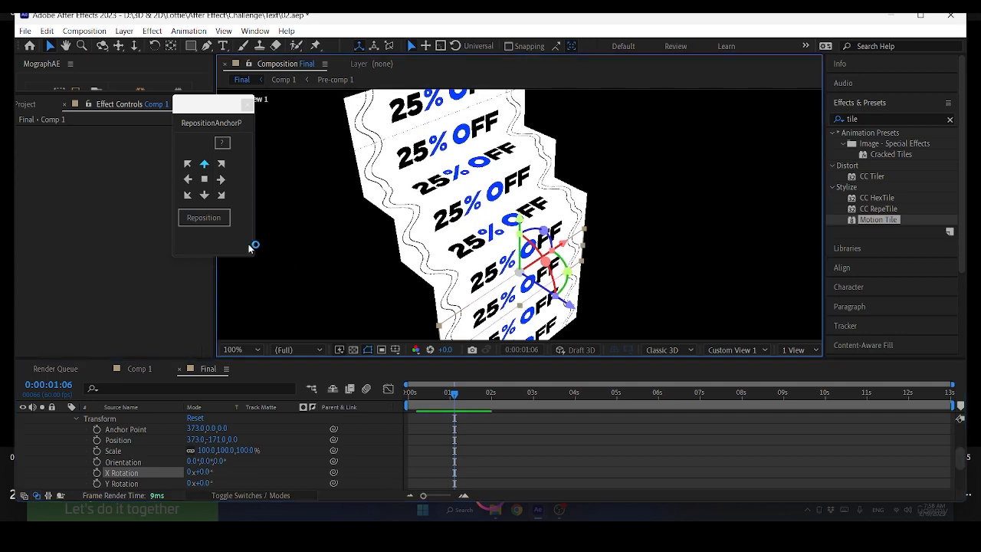
{"action": "left_click", "coordinate": [203, 217]}
{"action": "mouse_move", "coordinate": [206, 473]}
{"action": "left_mouse_down"}
{"action": "mouse_move", "coordinate": [182, 473]}
{"action": "mouse_move", "coordinate": [198, 467]}
{"action": "left_mouse_up"}
{"action": "key", "text": "ctrl+z"}
{"action": "key", "text": "ctrl+z"}
Expand the Transform properties of the layer 6 banner and undo the latest changes.
{"action": "scroll", "coordinate": [192, 460], "scroll_direction": "up", "scroll_amount": 3}
{"action": "left_click", "coordinate": [63, 451]}
{"action": "left_click", "coordinate": [78, 462]}
{"action": "scroll", "coordinate": [115, 462], "scroll_direction": "down", "scroll_amount": 1}
{"action": "key", "text": "ctrl+z"}
{"action": "scroll", "coordinate": [146, 455], "scroll_direction": "down", "scroll_amount": 1}
{"action": "scroll", "coordinate": [146, 455], "scroll_direction": "up", "scroll_amount": 1}
{"action": "key", "text": "ctrl+z"}
Move the anchor point of the layer 6 banner to its top edge.
{"action": "left_click", "coordinate": [205, 164]}
{"action": "left_click", "coordinate": [205, 218]}
{"action": "key", "text": "ctrl+z"}
{"action": "left_click", "coordinate": [201, 219]}
{"action": "key", "text": "ctrl+z"}
{"action": "left_click", "coordinate": [200, 222]}
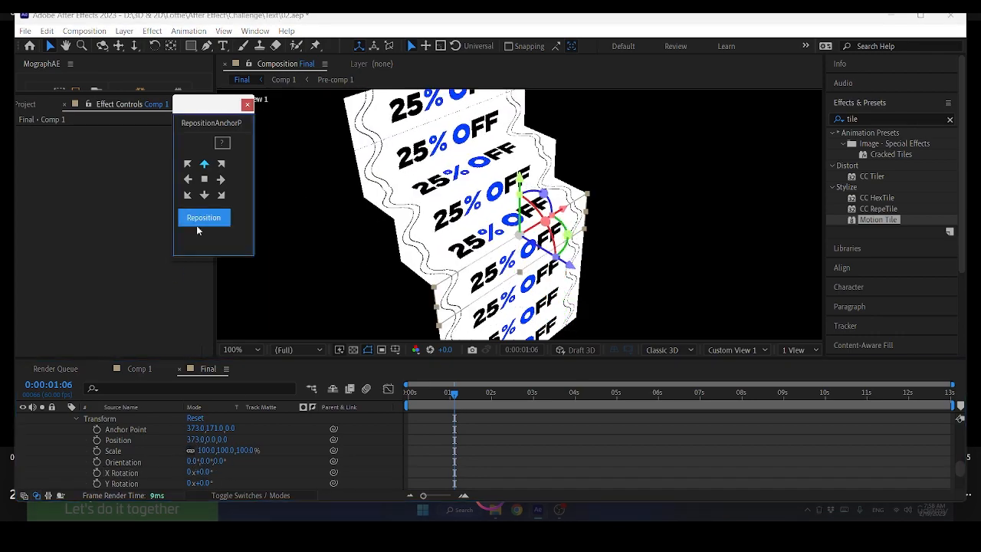
Place the layer 7 banner's anchor point at its bottom edge again, test its X Rotation and undo the rotation.
{"action": "scroll", "coordinate": [146, 438], "scroll_direction": "up", "scroll_amount": 1}
{"action": "left_click", "coordinate": [145, 439]}
{"action": "left_click", "coordinate": [204, 195]}
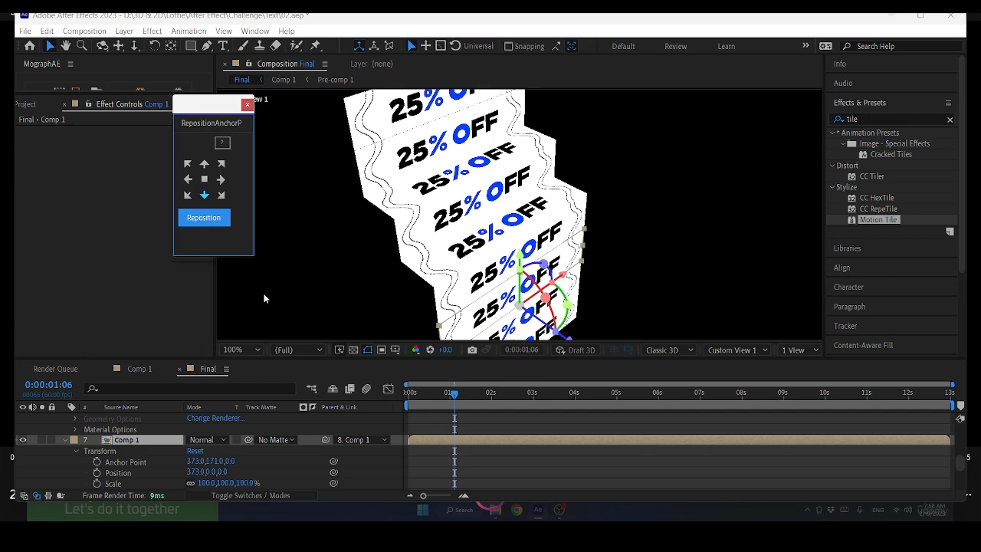
{"action": "left_click", "coordinate": [152, 442]}
{"action": "scroll", "coordinate": [152, 445], "scroll_direction": "down", "scroll_amount": 2}
{"action": "mouse_move", "coordinate": [204, 440]}
{"action": "left_mouse_down"}
{"action": "mouse_move", "coordinate": [220, 442]}
{"action": "mouse_move", "coordinate": [214, 451]}
{"action": "mouse_move", "coordinate": [221, 441]}
{"action": "mouse_move", "coordinate": [205, 442]}
{"action": "left_mouse_up"}
{"action": "key", "text": "ctrl+z"}
Try the layer 7 banner's anchor point at its top edge, undo the latest changes and scrub through the animation.
{"action": "left_click", "coordinate": [204, 163]}
{"action": "left_click", "coordinate": [203, 217]}
{"action": "key", "text": "ctrl+z"}
{"action": "key", "text": "ctrl+z"}
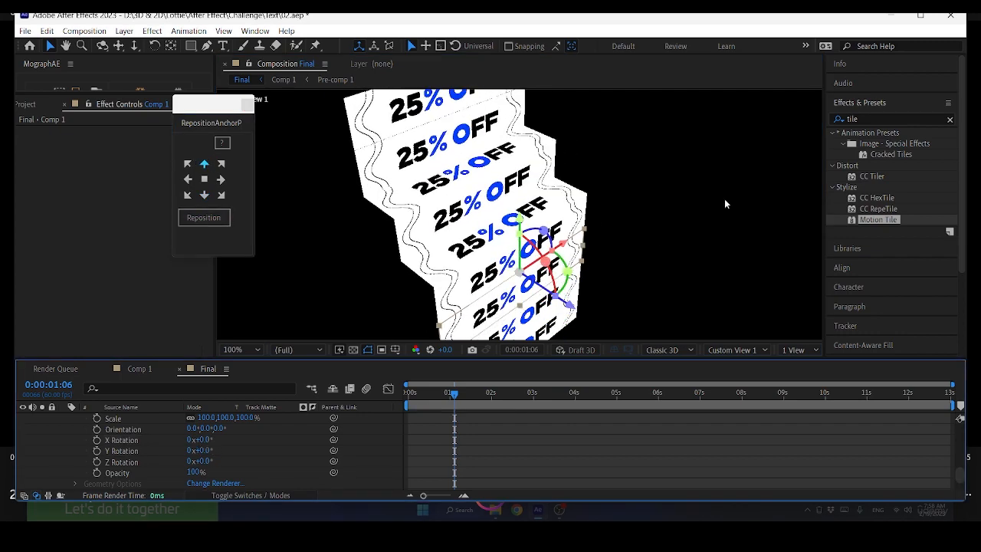
{"action": "scroll", "coordinate": [438, 195], "scroll_direction": "down", "scroll_amount": 2}
{"action": "left_click_drag", "start_coordinate": [454, 393], "coordinate": [549, 393]}
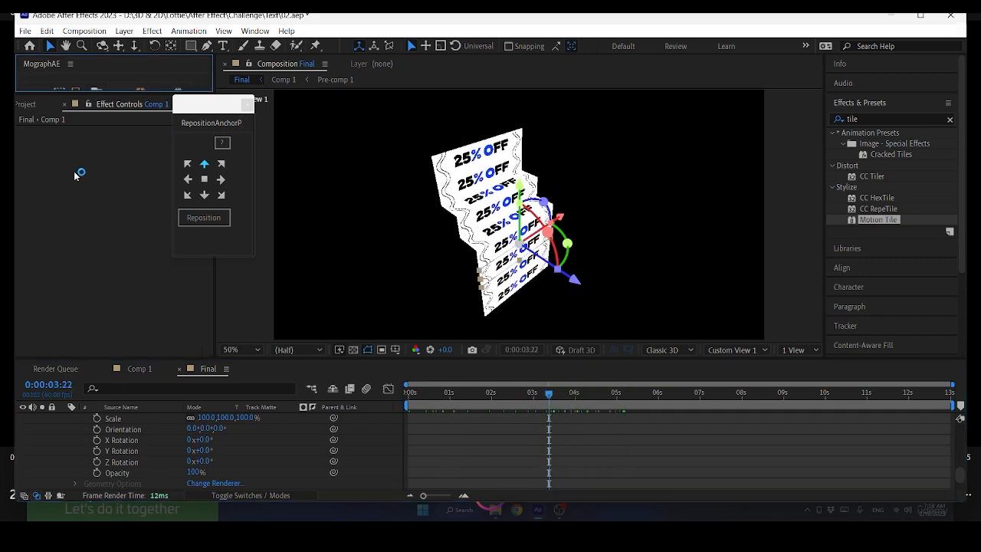
Create a new composition named f in the project.
{"action": "left_click", "coordinate": [26, 103]}
{"action": "right_click", "coordinate": [98, 272]}
{"action": "left_click", "coordinate": [131, 278]}
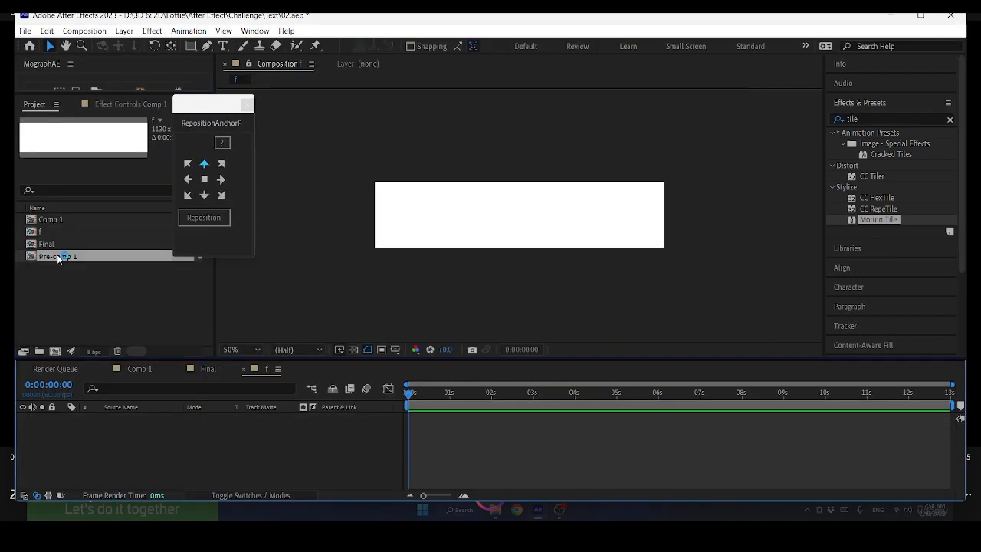
Add the Final composition to f and resize f to 1920 × 1080 px.
{"action": "left_click", "coordinate": [84, 31]}
{"action": "left_click", "coordinate": [109, 64]}
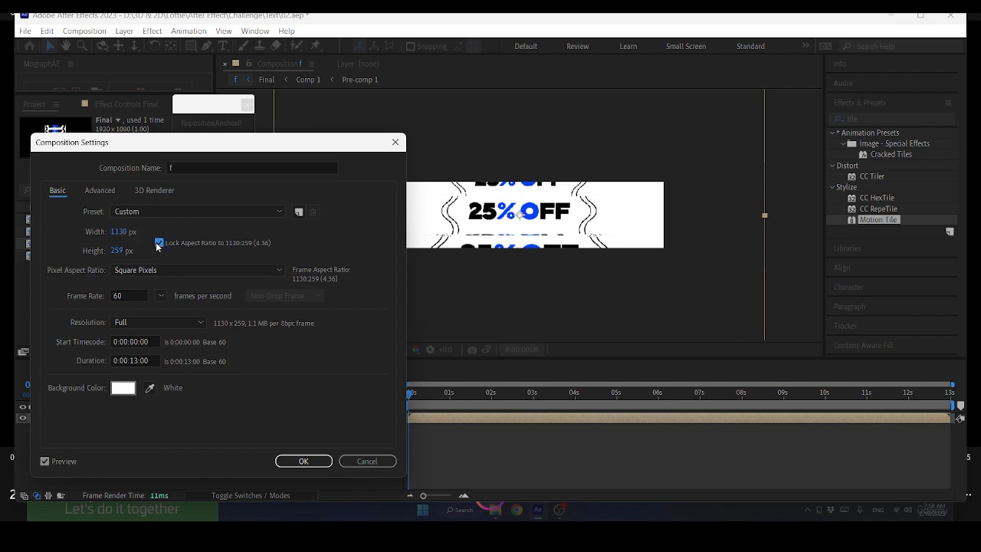
{"action": "left_click", "coordinate": [118, 247]}
{"action": "type", "text": "1080"}
{"action": "key", "text": "Return"}
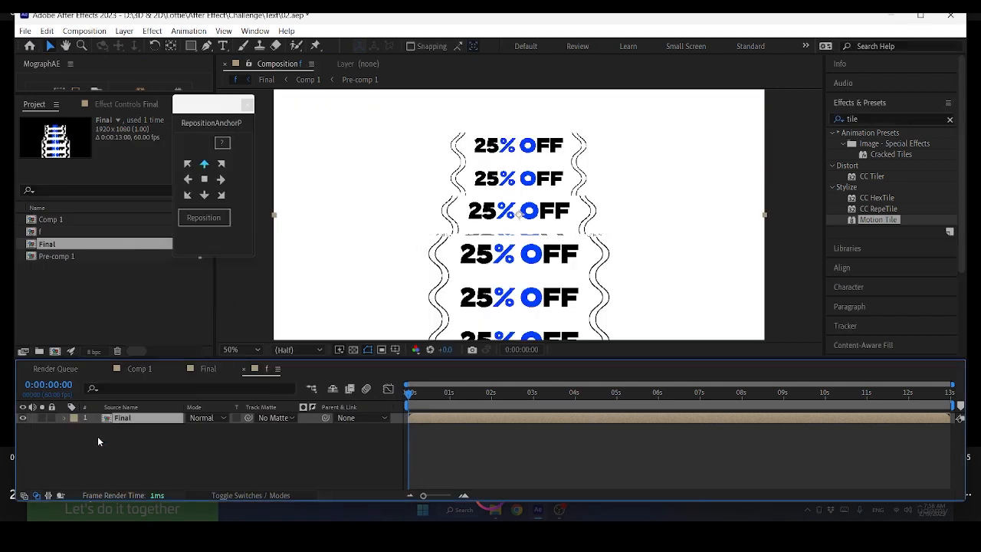
Scrub the f composition's animation from the start to about 0:00:00:22.
{"action": "left_click", "coordinate": [97, 436]}
{"action": "left_click", "coordinate": [78, 248]}
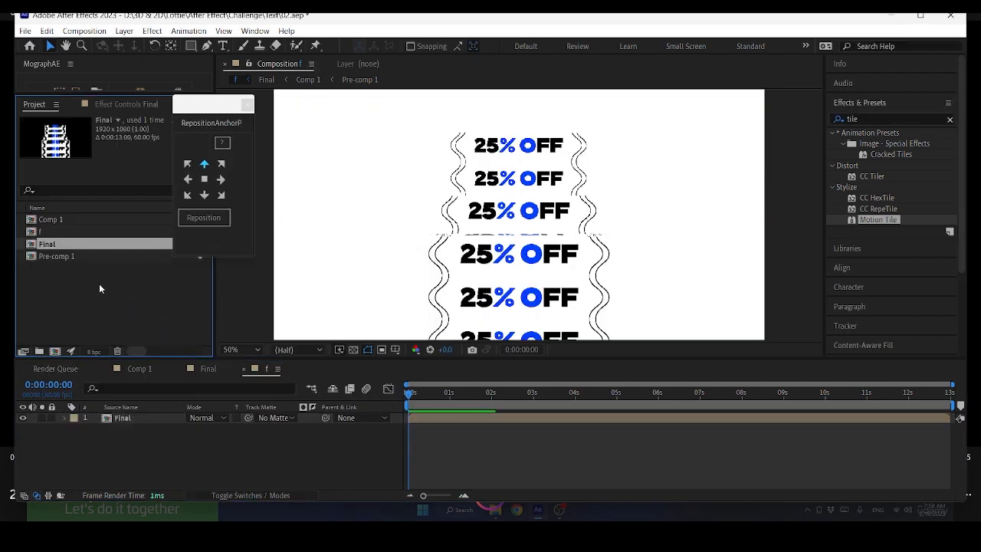
{"action": "left_click_drag", "start_coordinate": [404, 405], "coordinate": [426, 399]}
Make the Final layer in f 3D, try an X Rotation on it and undo the changes.
{"action": "left_click", "coordinate": [138, 418]}
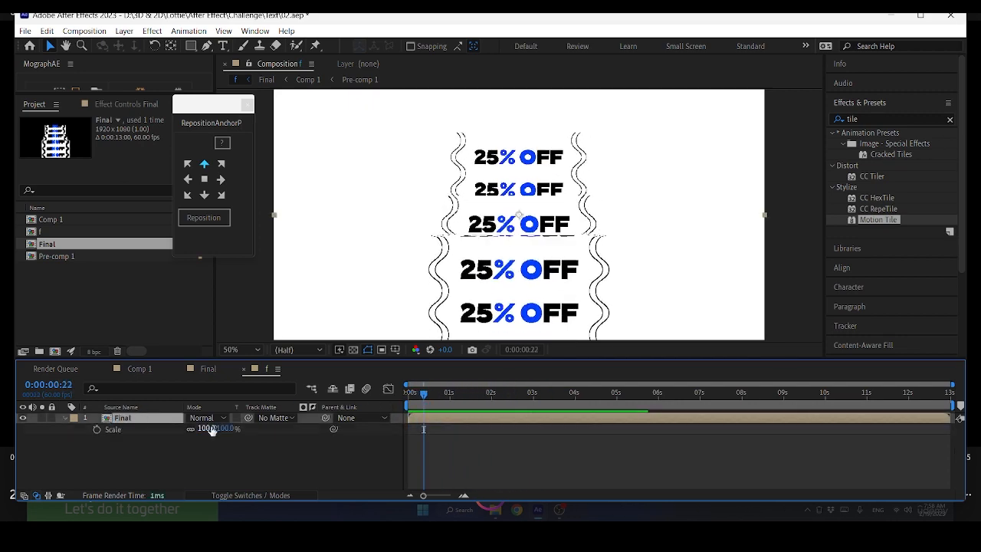
{"action": "left_click", "coordinate": [215, 493]}
{"action": "left_click", "coordinate": [257, 419]}
{"action": "left_click", "coordinate": [65, 418]}
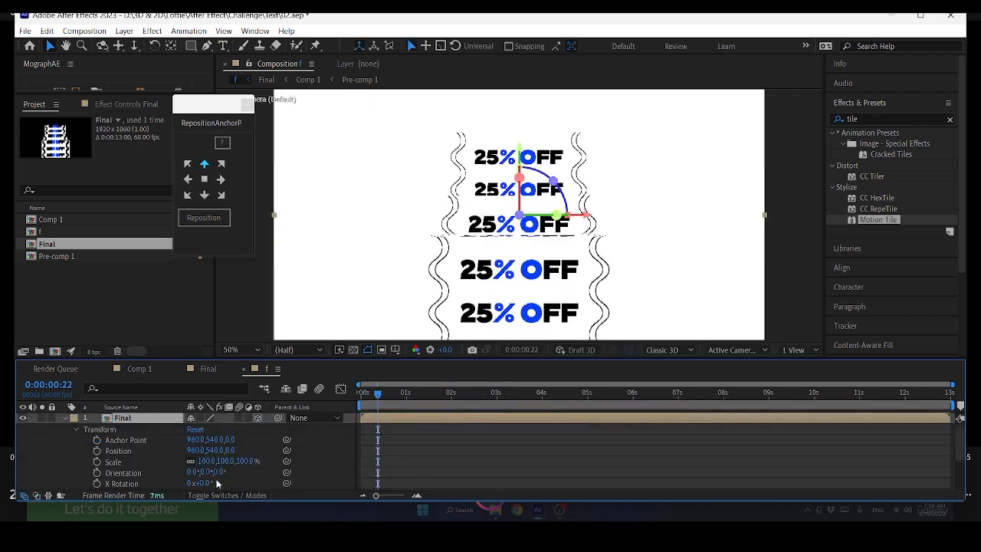
{"action": "left_click_drag", "start_coordinate": [205, 483], "coordinate": [224, 462]}
{"action": "key", "text": "ctrl+z"}
{"action": "scroll", "coordinate": [211, 486], "scroll_direction": "down", "scroll_amount": 1}
{"action": "key", "text": "ctrl+z"}
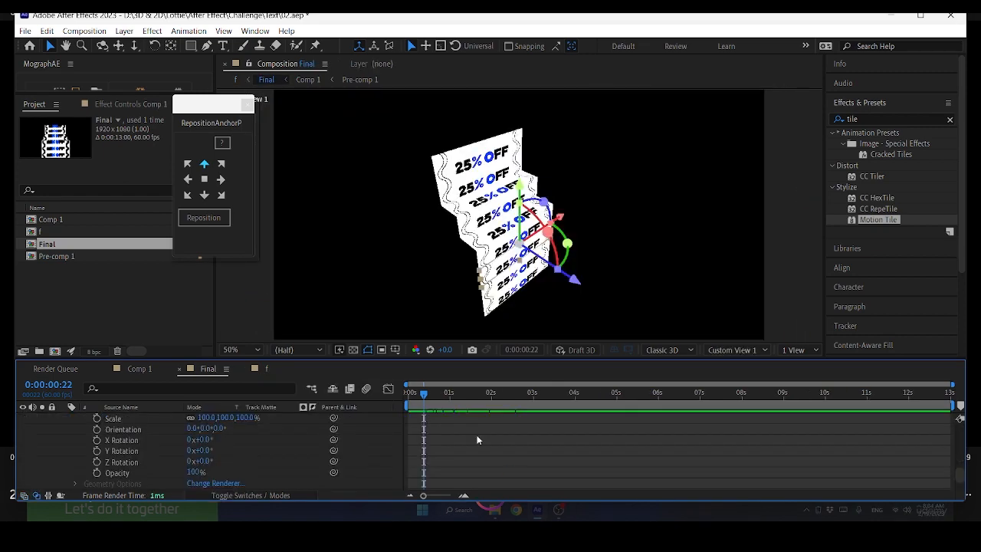
Test an X Rotation of about 11° on the layer 7 banner in the Final composition and undo it.
{"action": "scroll", "coordinate": [487, 310], "scroll_direction": "up", "scroll_amount": 1}
{"action": "left_click", "coordinate": [487, 310]}
{"action": "scroll", "coordinate": [117, 451], "scroll_direction": "down", "scroll_amount": 1}
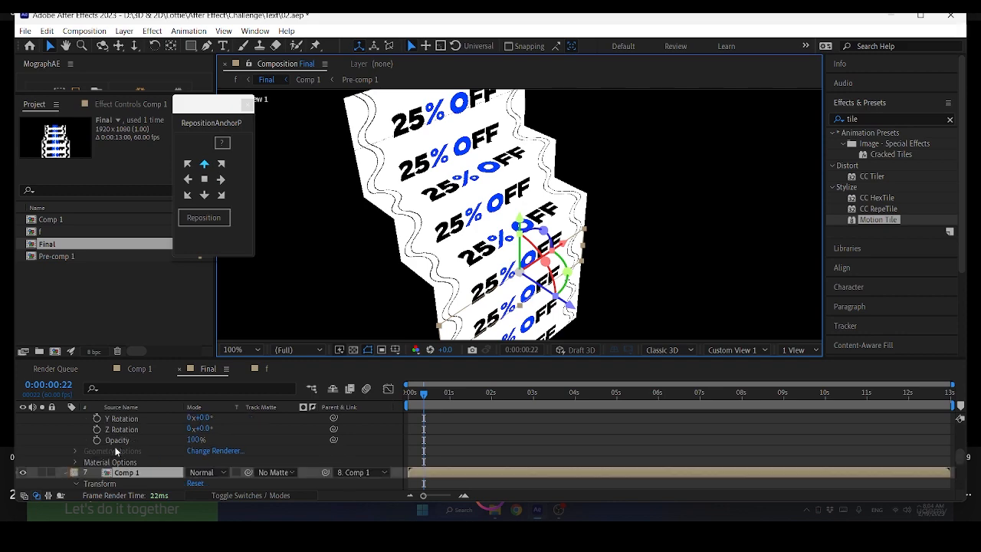
{"action": "scroll", "coordinate": [153, 456], "scroll_direction": "up", "scroll_amount": 1}
{"action": "scroll", "coordinate": [184, 460], "scroll_direction": "up", "scroll_amount": 1}
{"action": "left_click_drag", "start_coordinate": [202, 472], "coordinate": [212, 473]}
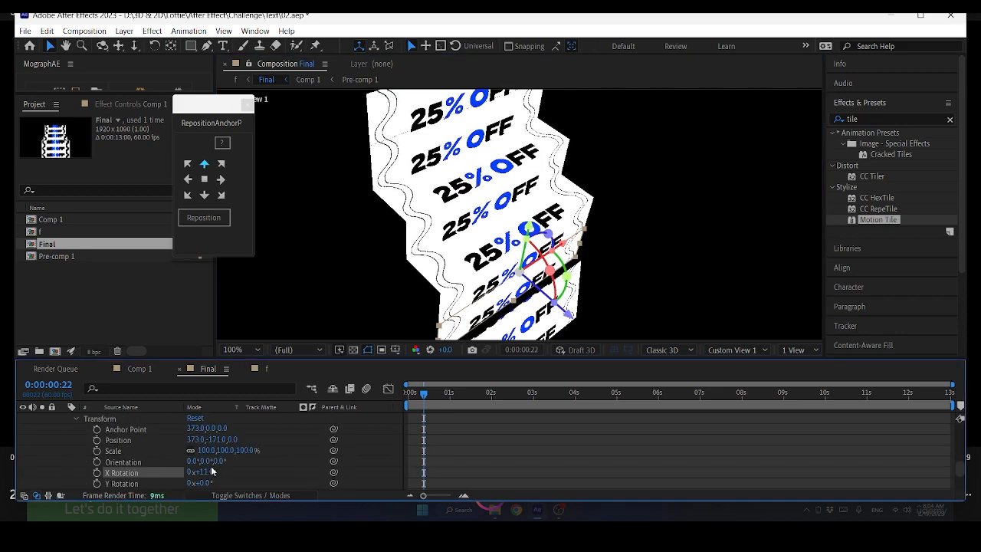
{"action": "key", "text": "ctrl+z"}
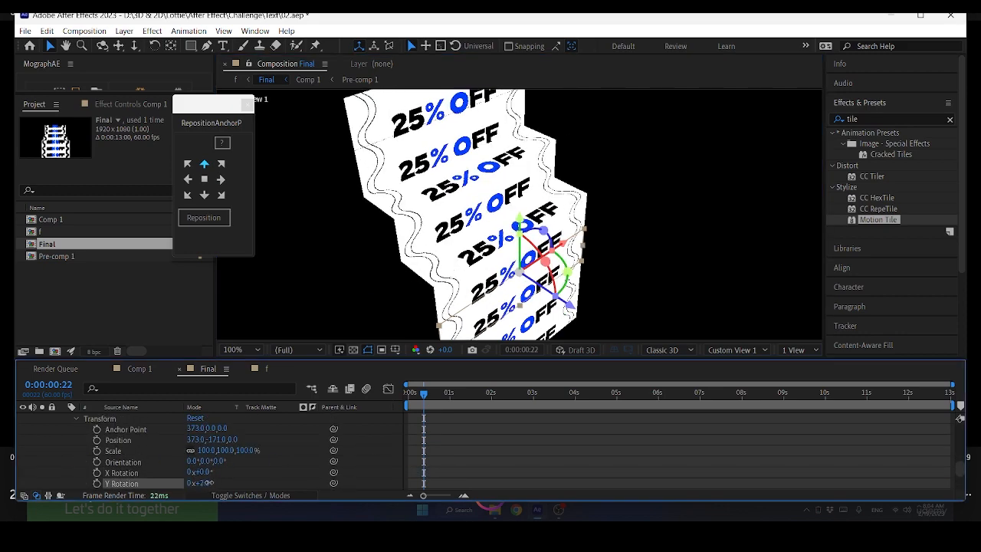
Place the layer 7 banner's anchor point at its bottom edge, try an X Rotation of -90° and undo the rotation.
{"action": "left_click", "coordinate": [204, 195]}
{"action": "left_click", "coordinate": [206, 218]}
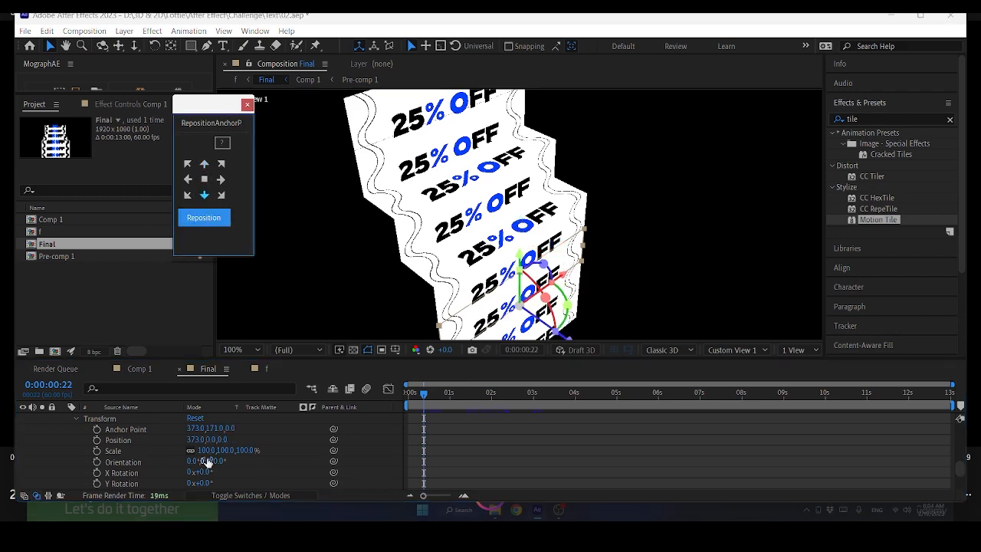
{"action": "left_click_drag", "start_coordinate": [207, 462], "coordinate": [115, 432]}
{"action": "key", "text": "ctrl+z"}
{"action": "key", "text": "ctrl+z"}
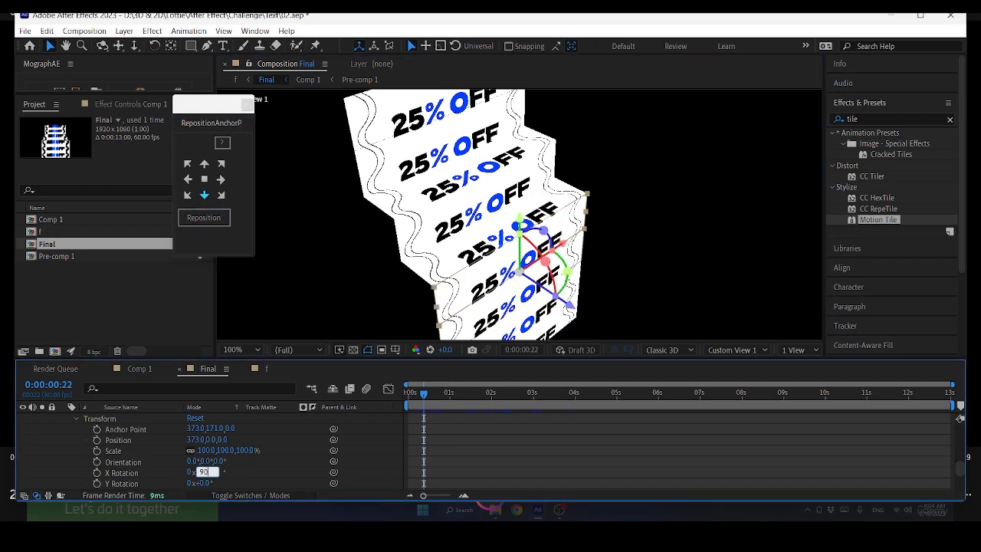
{"action": "left_click_drag", "start_coordinate": [200, 472], "coordinate": [210, 472]}
{"action": "key", "text": "Return"}
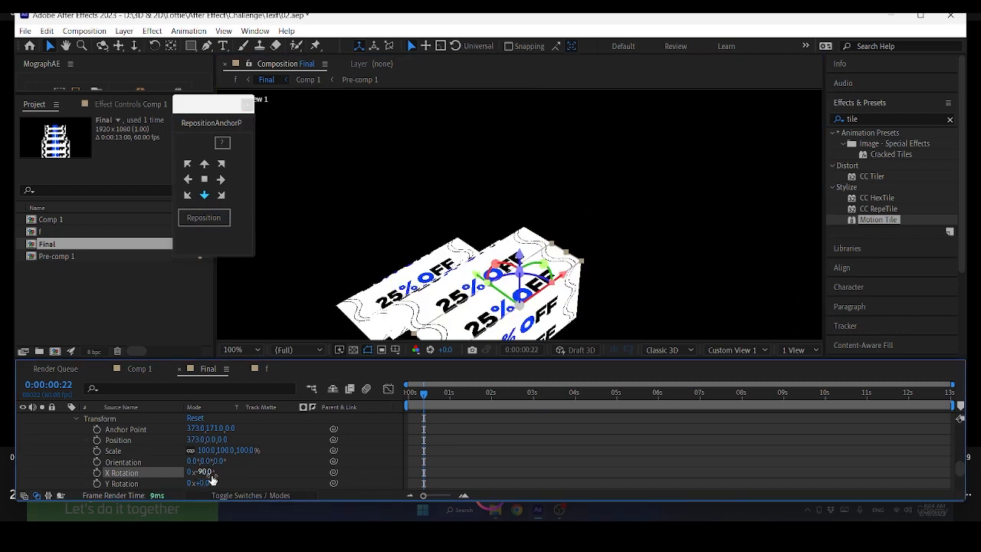
{"action": "key", "text": "ctrl+z"}
{"action": "key", "text": "ctrl+z"}
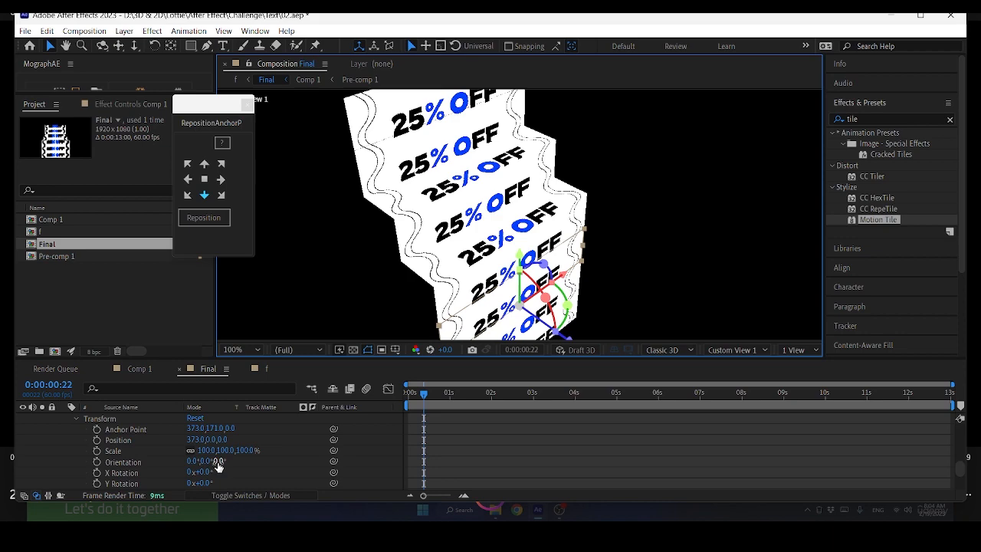
Try an X Rotation of 90° on the layer 7 banner and undo the latest changes.
{"action": "left_click", "coordinate": [207, 473]}
{"action": "type", "text": "90"}
{"action": "key", "text": "Return"}
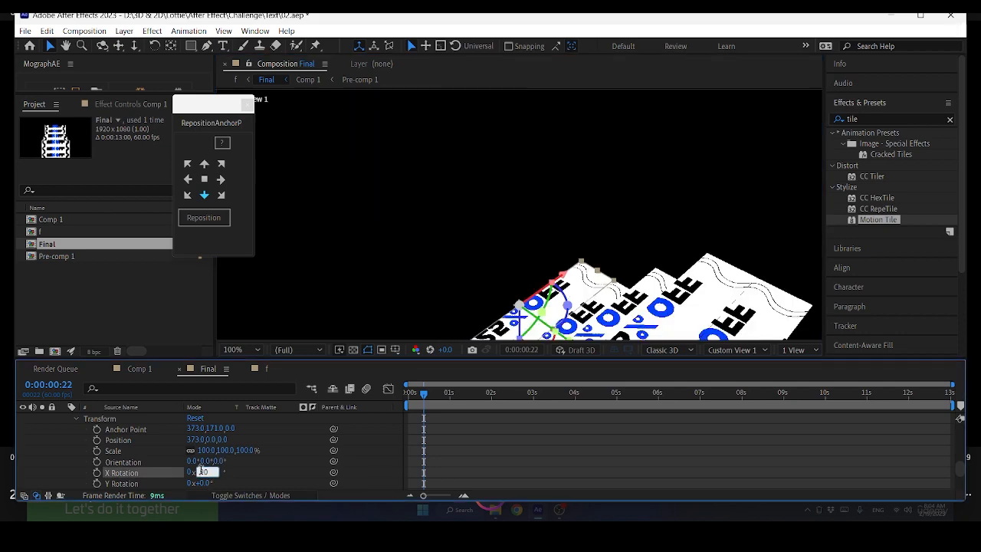
{"action": "left_click_drag", "start_coordinate": [201, 472], "coordinate": [259, 474]}
{"action": "key", "text": "ctrl+z"}
{"action": "key", "text": "ctrl+z"}
{"action": "key", "text": "ctrl+z"}
Place the layer 7 banner's anchor point at its top edge, try X Rotations of 90° and -90° and undo them.
{"action": "left_click", "coordinate": [204, 164]}
{"action": "left_click", "coordinate": [205, 218]}
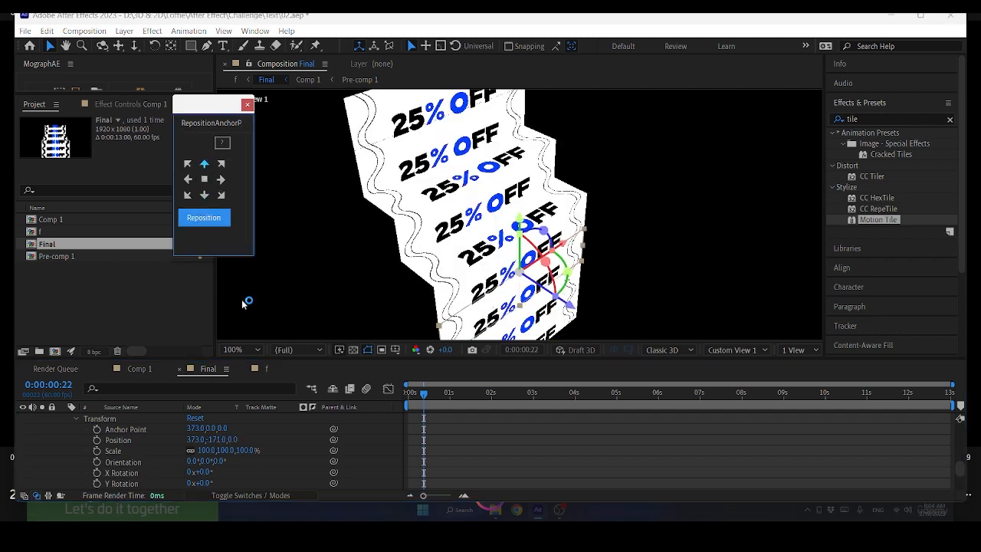
{"action": "left_click", "coordinate": [205, 472]}
{"action": "type", "text": "90"}
{"action": "key", "text": "Return"}
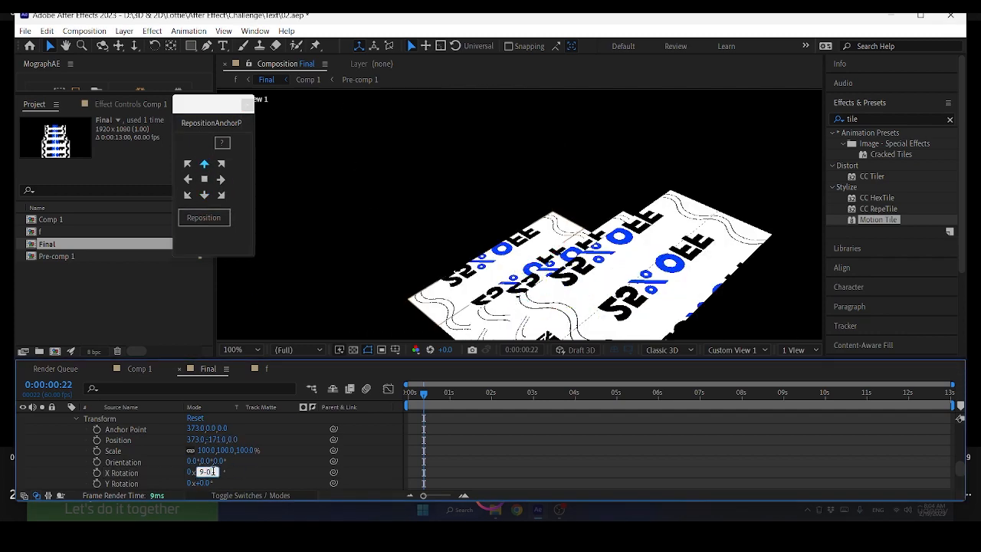
{"action": "type", "text": "-90"}
{"action": "key", "text": "Return"}
{"action": "key", "text": "ctrl+z"}
{"action": "key", "text": "ctrl+z"}
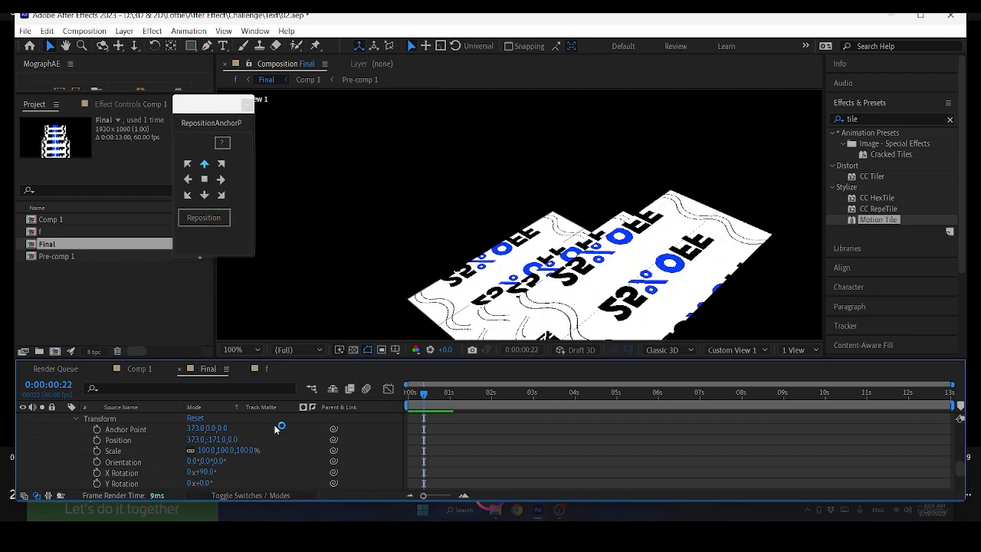
Remove layer 7's parent and reverse the parenting below it, linking layer 8 to layer 7 and layer 9 to layer 8.
{"action": "scroll", "coordinate": [62, 473], "scroll_direction": "down", "scroll_amount": 5}
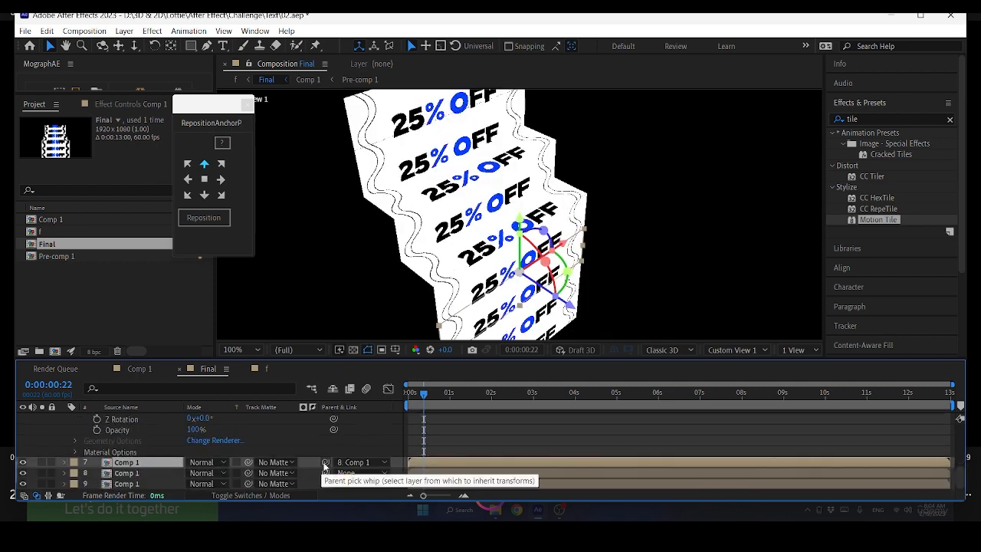
{"action": "left_click_drag", "start_coordinate": [325, 463], "coordinate": [155, 476]}
{"action": "left_click", "coordinate": [360, 463]}
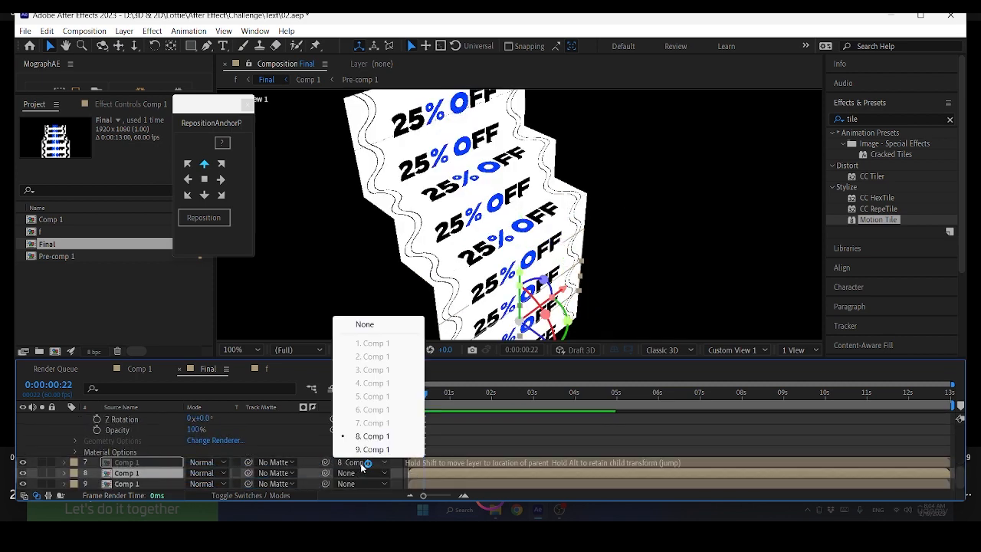
{"action": "left_click", "coordinate": [365, 324]}
{"action": "left_click_drag", "start_coordinate": [325, 472], "coordinate": [154, 475]}
{"action": "left_click", "coordinate": [144, 462]}
{"action": "scroll", "coordinate": [149, 465], "scroll_direction": "up", "scroll_amount": 3}
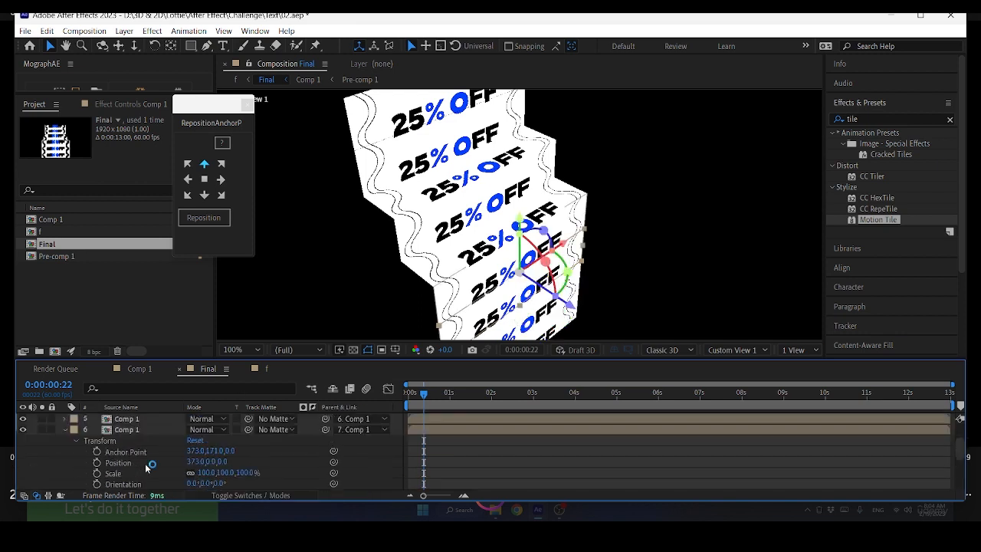
{"action": "scroll", "coordinate": [291, 454], "scroll_direction": "down", "scroll_amount": 3}
Try -90° on the layer 7 banner's Z Orientation and on its X Rotation, undoing each attempt.
{"action": "left_click", "coordinate": [65, 462]}
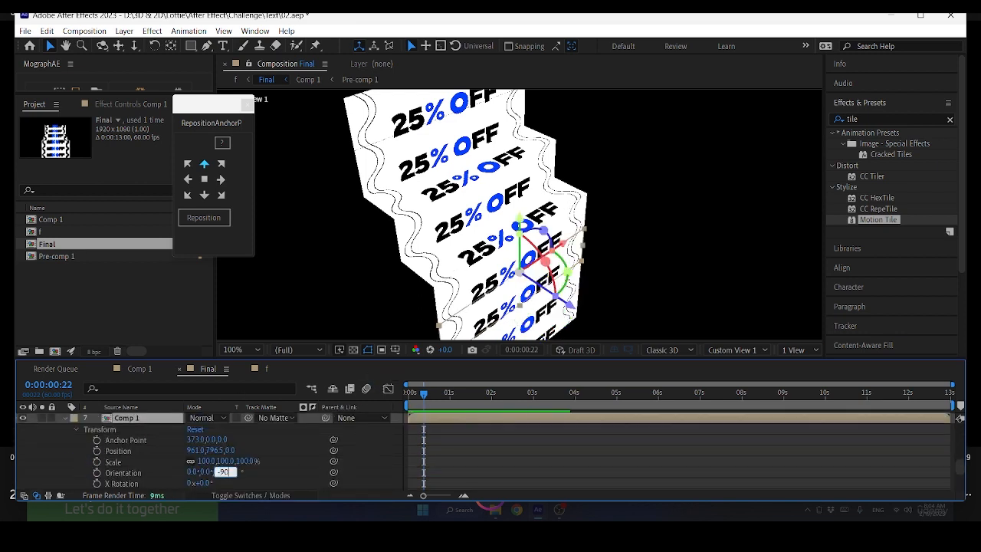
{"action": "key", "text": "Return"}
{"action": "key", "text": "ctrl+z"}
{"action": "left_click", "coordinate": [206, 484]}
{"action": "type", "text": "-90"}
{"action": "key", "text": "Return"}
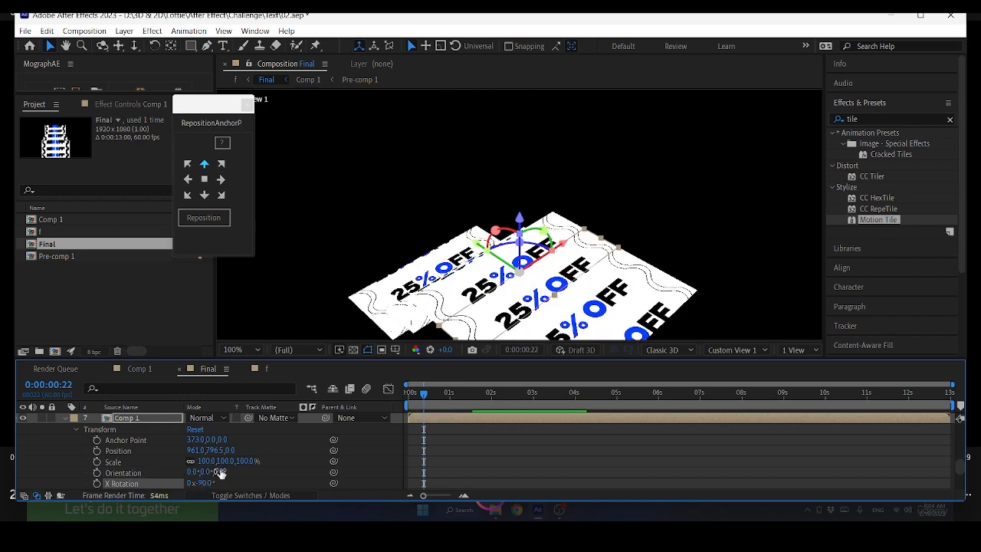
{"action": "type", "text": "90"}
{"action": "key", "text": "Return"}
{"action": "key", "text": "ctrl+z"}
{"action": "key", "text": "ctrl+z"}
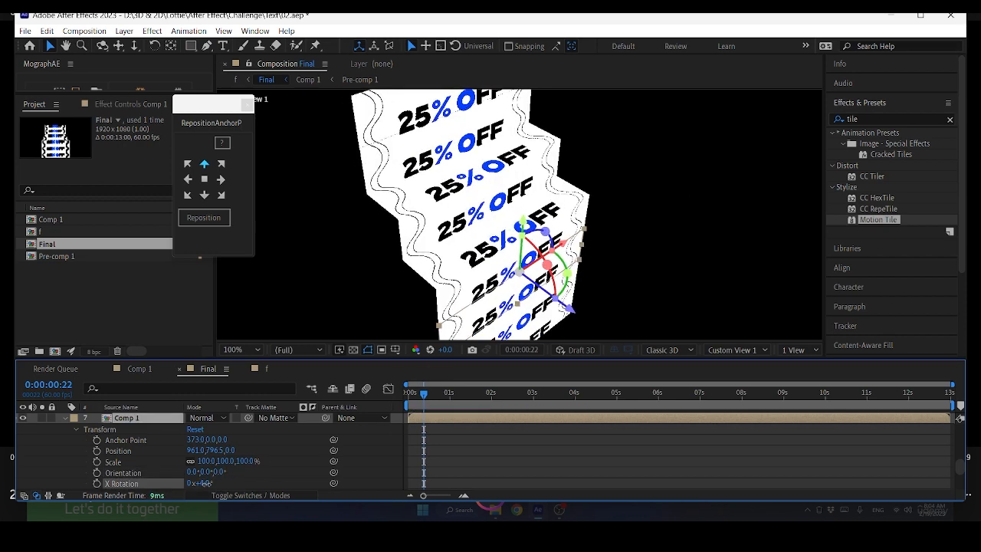
Place the layer 8 banner's anchor point at its bottom edge and collapse layer 7's properties.
{"action": "left_click", "coordinate": [204, 194]}
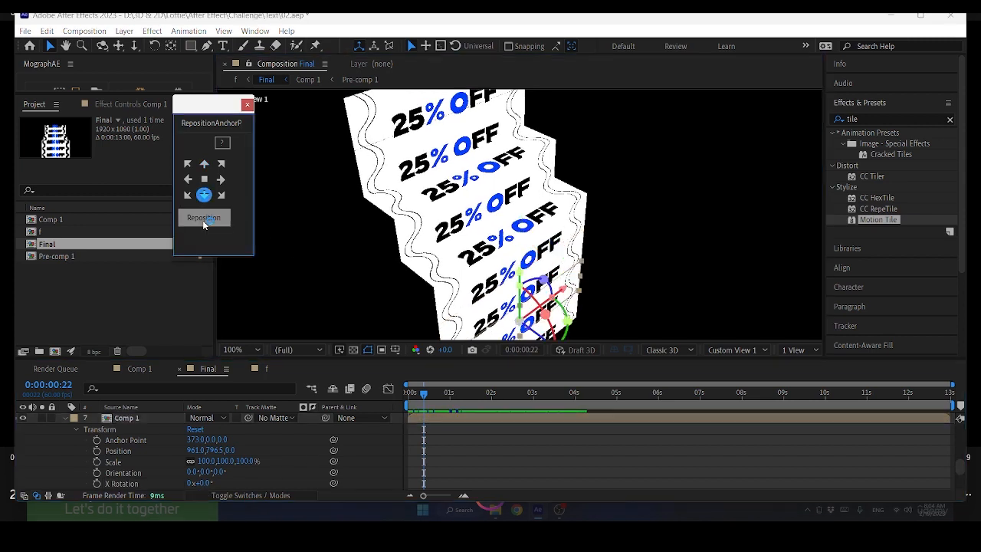
{"action": "left_click", "coordinate": [203, 218]}
{"action": "left_click", "coordinate": [483, 306]}
{"action": "left_click", "coordinate": [66, 418]}
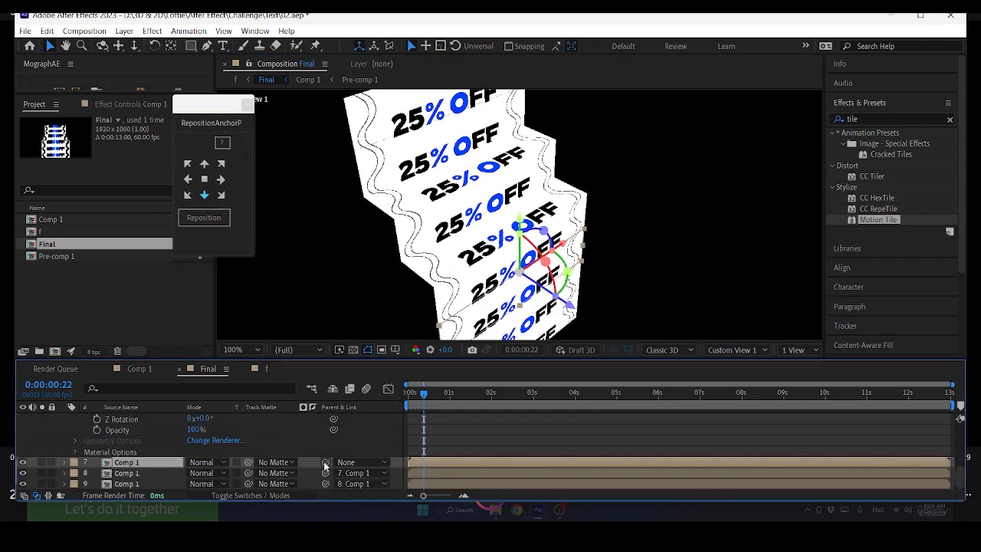
Parent layer 7 to layer 8 and layer 8 to layer 9, leave layer 9 without a parent, and collapse layer 6's properties.
{"action": "left_click_drag", "start_coordinate": [326, 463], "coordinate": [180, 486]}
{"action": "left_click", "coordinate": [362, 473]}
{"action": "left_click", "coordinate": [364, 335]}
{"action": "left_click", "coordinate": [362, 484]}
{"action": "left_click", "coordinate": [365, 347]}
{"action": "left_click_drag", "start_coordinate": [326, 463], "coordinate": [158, 473]}
{"action": "scroll", "coordinate": [339, 471], "scroll_direction": "up", "scroll_amount": 5}
{"action": "left_click", "coordinate": [65, 473]}
{"action": "scroll", "coordinate": [77, 479], "scroll_direction": "down", "scroll_amount": 2}
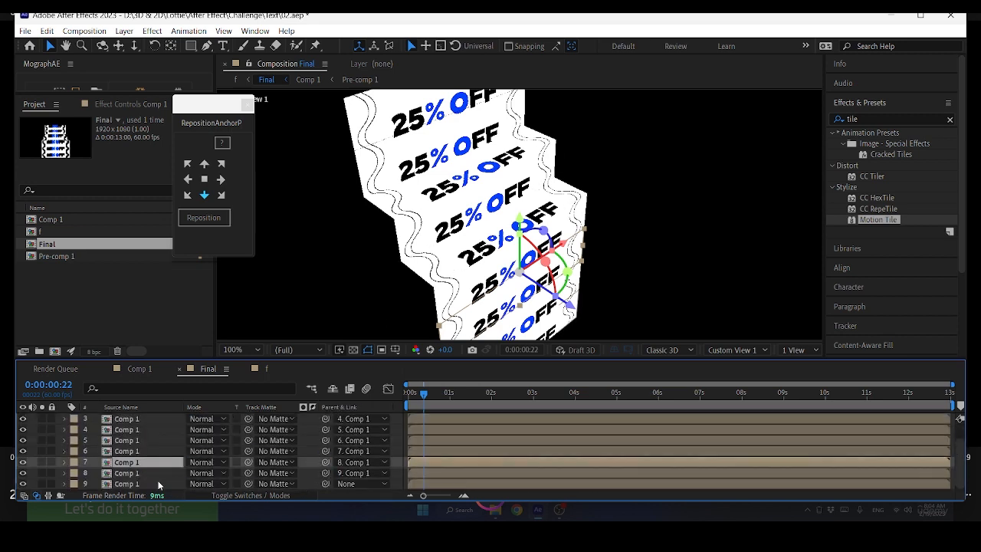
Try a Z Orientation of 90° on the layer 8 banner and undo it.
{"action": "left_click", "coordinate": [159, 483]}
{"action": "left_click", "coordinate": [167, 473]}
{"action": "left_click", "coordinate": [64, 473]}
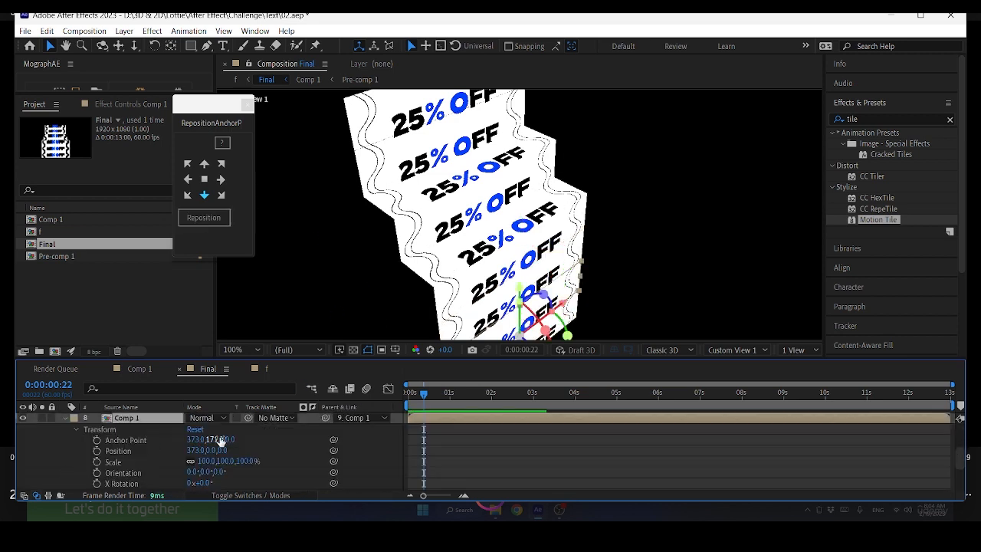
{"action": "type", "text": "90"}
{"action": "key", "text": "Return"}
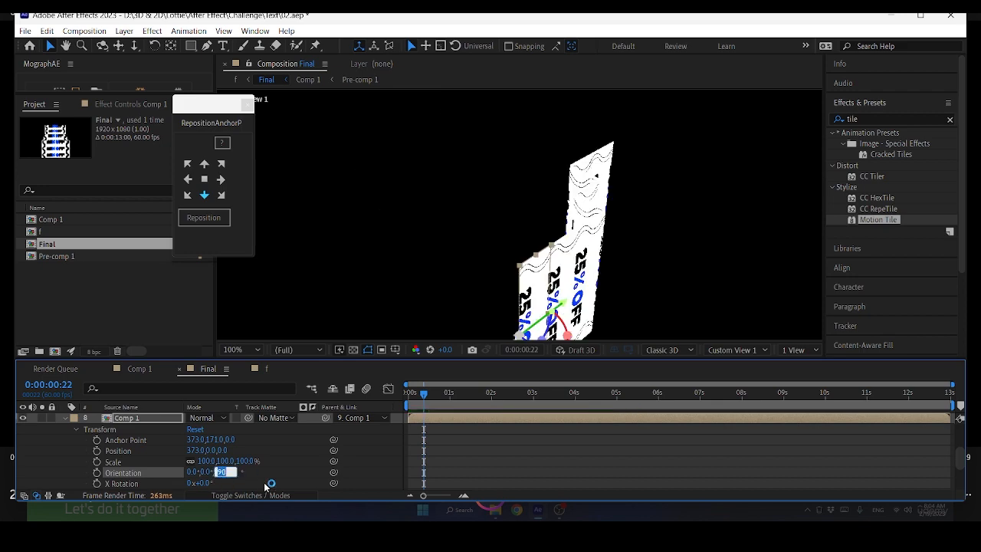
{"action": "key", "text": "ctrl+z"}
Set the layer 8 banner's X Rotation to -90° and collapse its properties.
{"action": "left_click", "coordinate": [205, 485]}
{"action": "type", "text": "-90"}
{"action": "key", "text": "Return"}
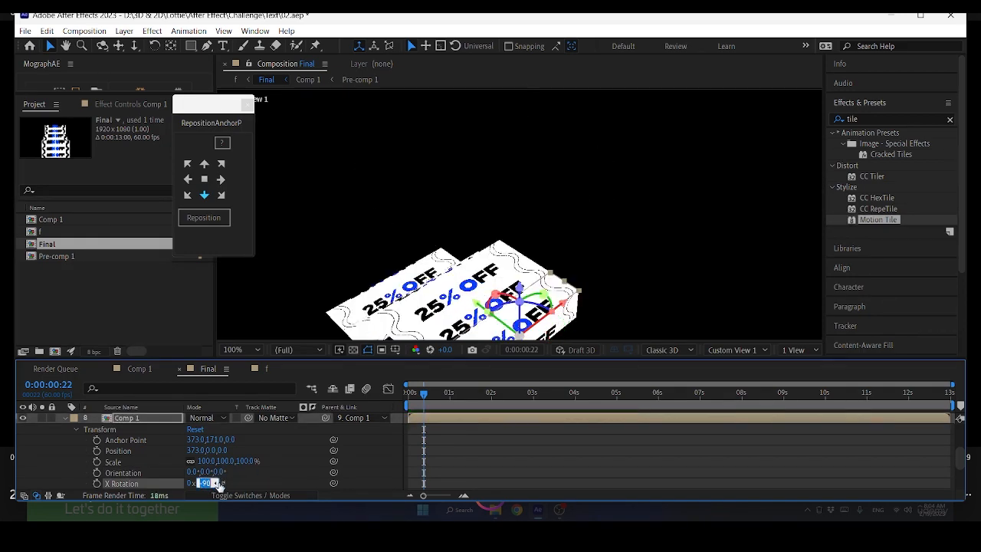
{"action": "left_click", "coordinate": [69, 452]}
{"action": "left_click", "coordinate": [65, 418]}
Place the layer 7 banner's anchor point at its bottom edge, set its X Rotation to 90° and preview the animation.
{"action": "left_click", "coordinate": [144, 472]}
{"action": "left_click", "coordinate": [142, 463]}
{"action": "left_click", "coordinate": [199, 214]}
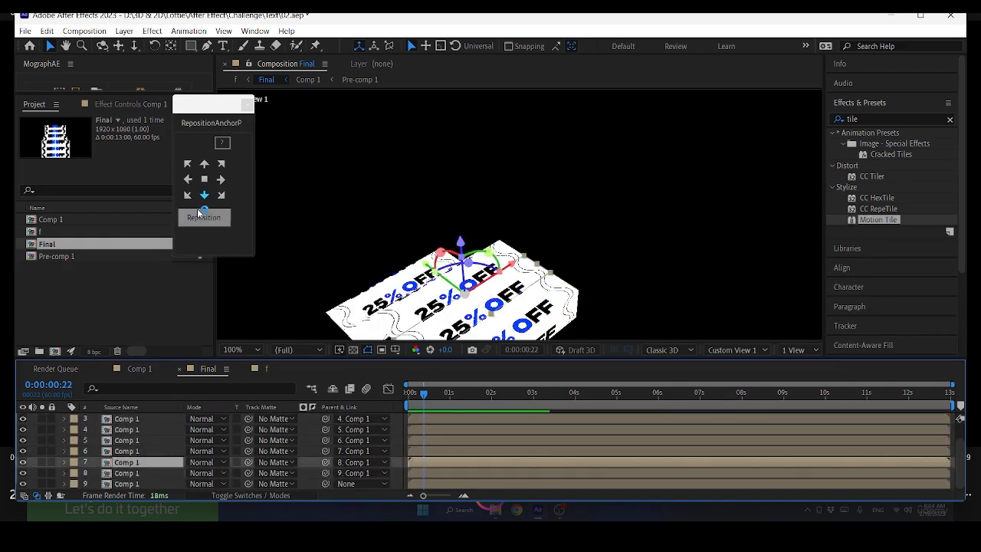
{"action": "left_click", "coordinate": [64, 463]}
{"action": "type", "text": "90"}
{"action": "key", "text": "Return"}
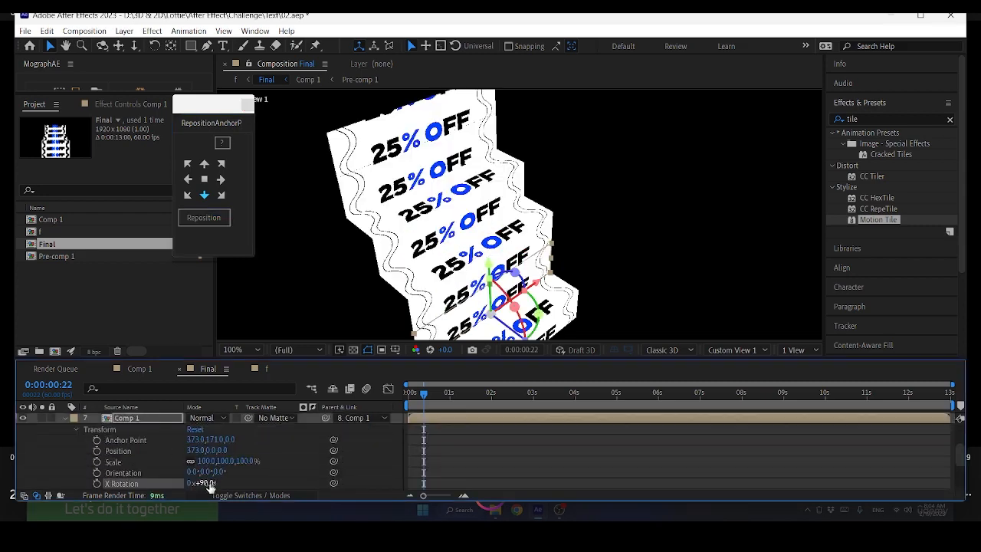
{"action": "left_click", "coordinate": [336, 303]}
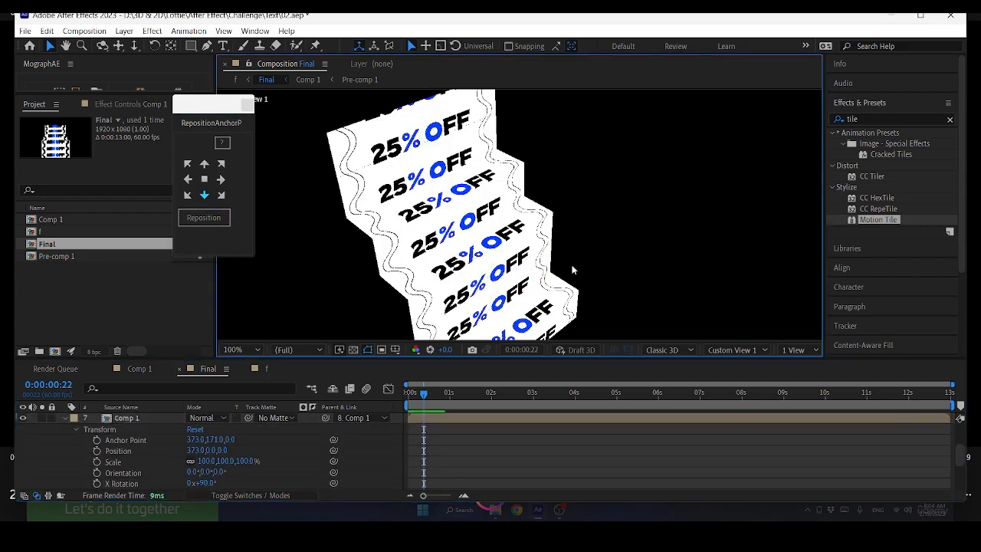
{"action": "key", "text": "space"}
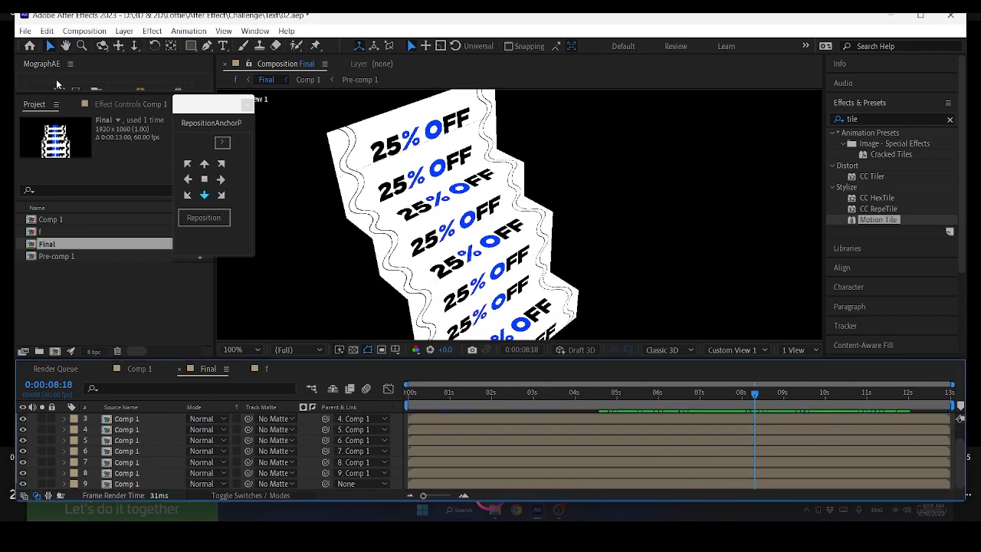
Add a camera with the default settings to the Final composition.
{"action": "left_click", "coordinate": [124, 31]}
{"action": "mouse_move", "coordinate": [192, 47]}
{"action": "left_click", "coordinate": [360, 85]}
{"action": "left_click", "coordinate": [622, 404]}
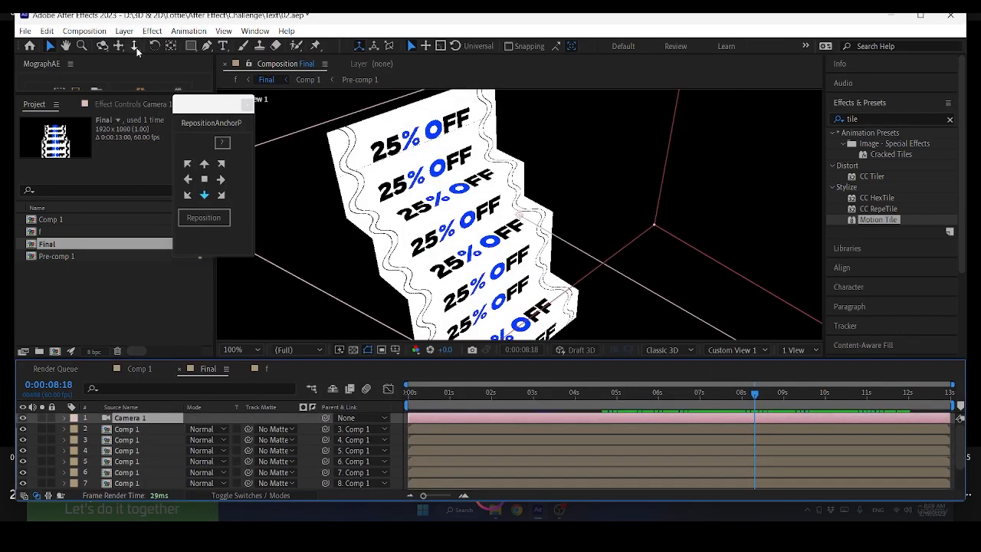
Add a 3D null object to the Final composition and parent the camera to it.
{"action": "left_click", "coordinate": [126, 31]}
{"action": "left_click", "coordinate": [354, 98]}
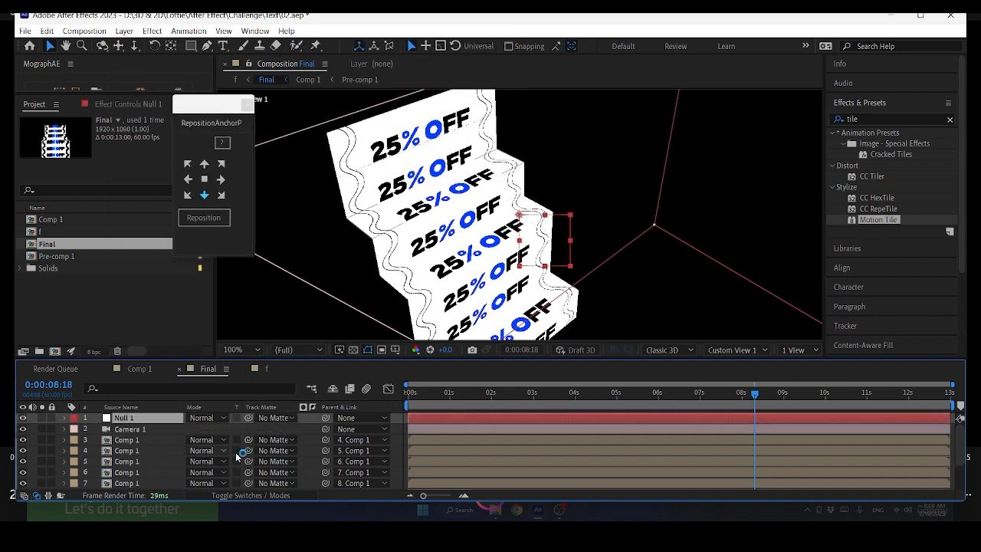
{"action": "left_click", "coordinate": [251, 496]}
{"action": "left_click_drag", "start_coordinate": [277, 429], "coordinate": [130, 420]}
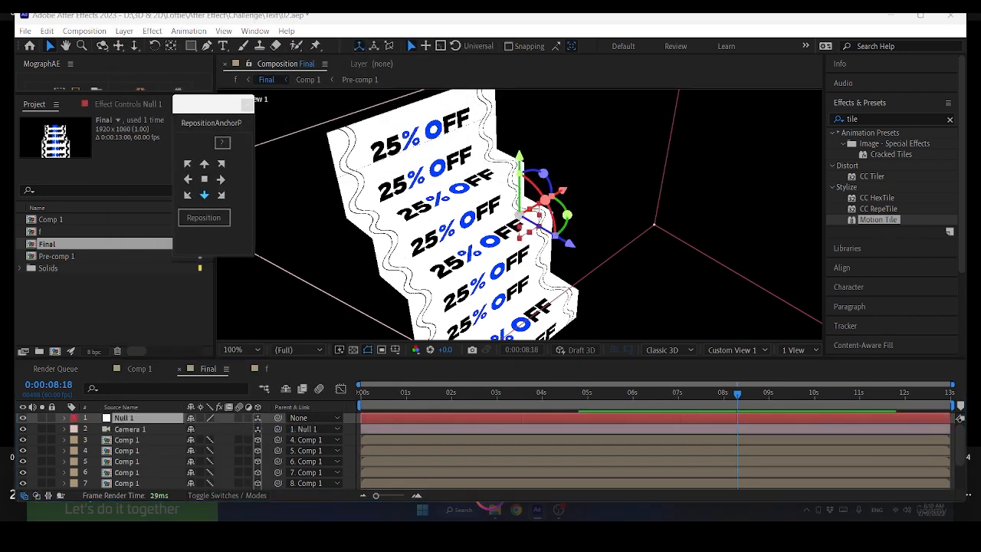
Expand the camera's options and set its Zoom to 10000 pixels.
{"action": "left_click", "coordinate": [63, 429]}
{"action": "left_click", "coordinate": [76, 450]}
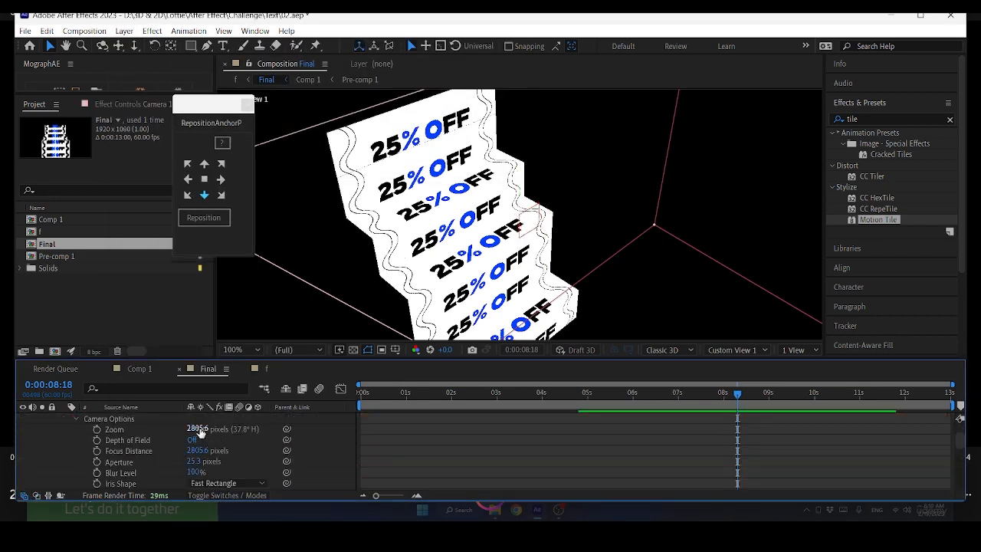
{"action": "left_click", "coordinate": [200, 430]}
{"action": "type", "text": "100000"}
{"action": "key", "text": "Return"}
Switch to the Default 3D view, set the camera's Z Position to -10000 and fit the composition in the viewer.
{"action": "left_click", "coordinate": [734, 349]}
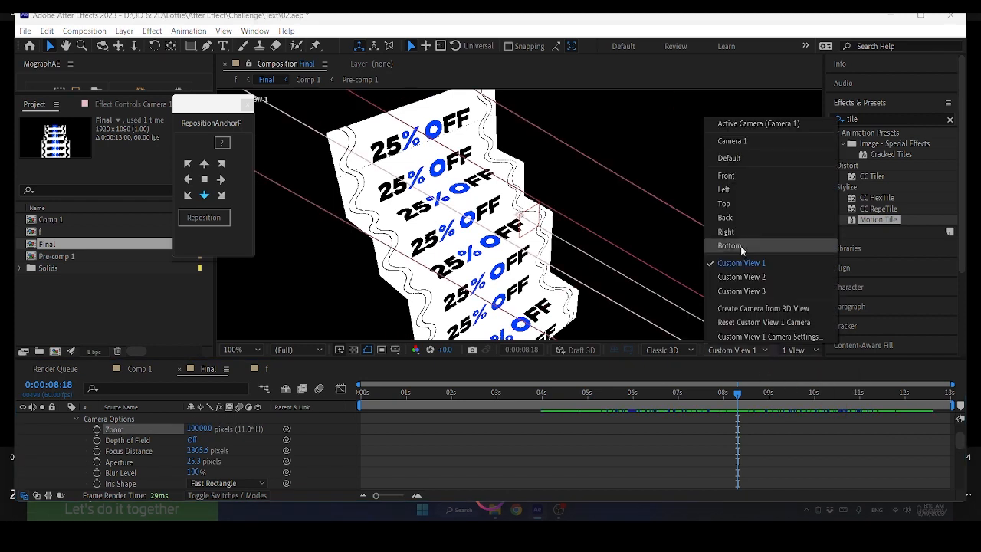
{"action": "left_click", "coordinate": [743, 157]}
{"action": "scroll", "coordinate": [79, 445], "scroll_direction": "up", "scroll_amount": 3}
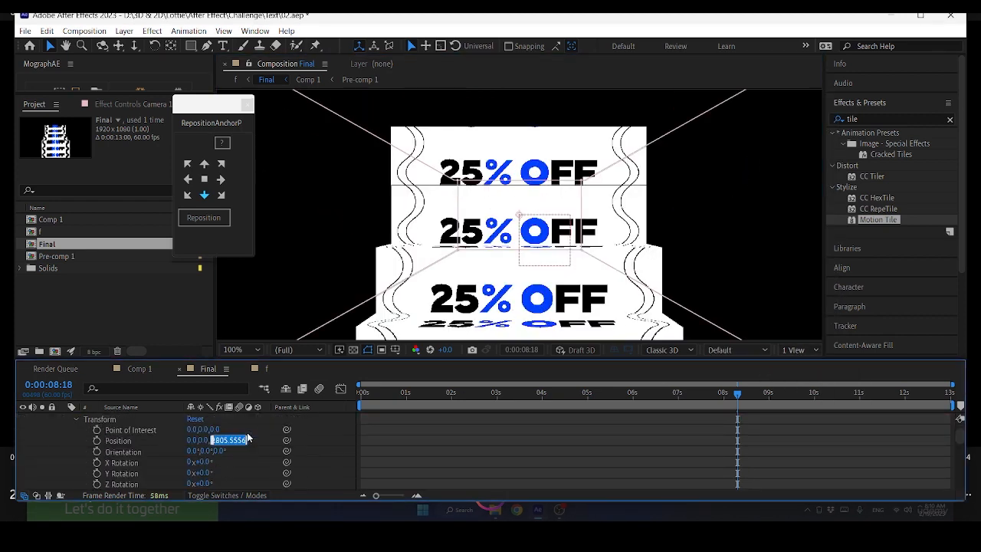
{"action": "type", "text": "-10000"}
{"action": "key", "text": "Return"}
{"action": "left_click", "coordinate": [242, 348]}
{"action": "left_click", "coordinate": [257, 125]}
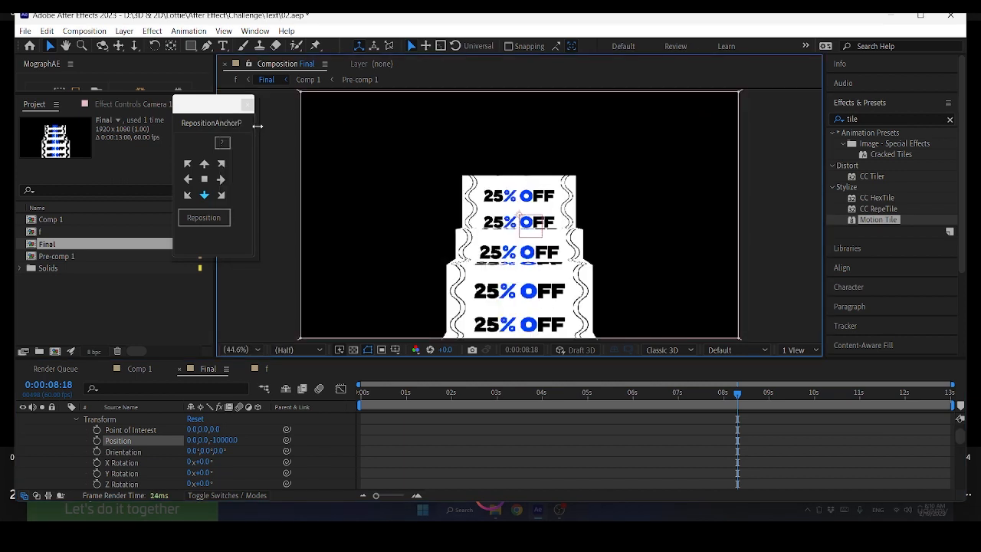
Try a camera Zoom of 100000 pixels and return it to 10000 pixels.
{"action": "scroll", "coordinate": [192, 453], "scroll_direction": "down", "scroll_amount": 3}
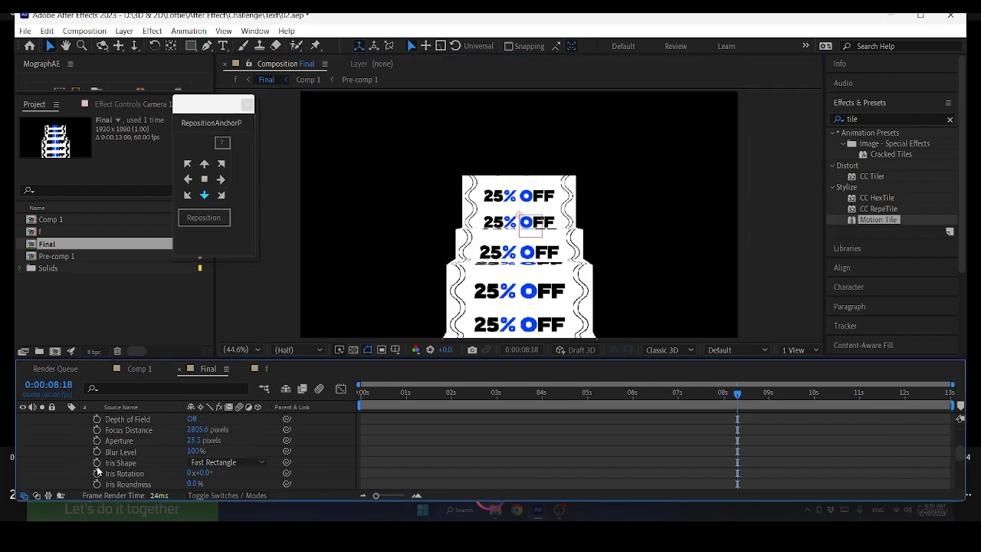
{"action": "left_click", "coordinate": [210, 440]}
{"action": "type", "text": "100000"}
{"action": "key", "text": "Return"}
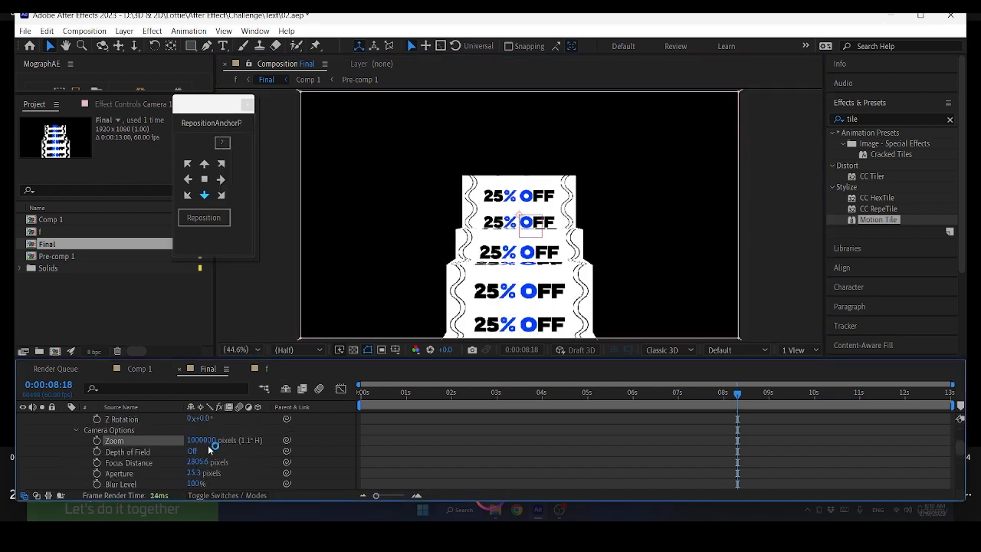
{"action": "left_click", "coordinate": [214, 442]}
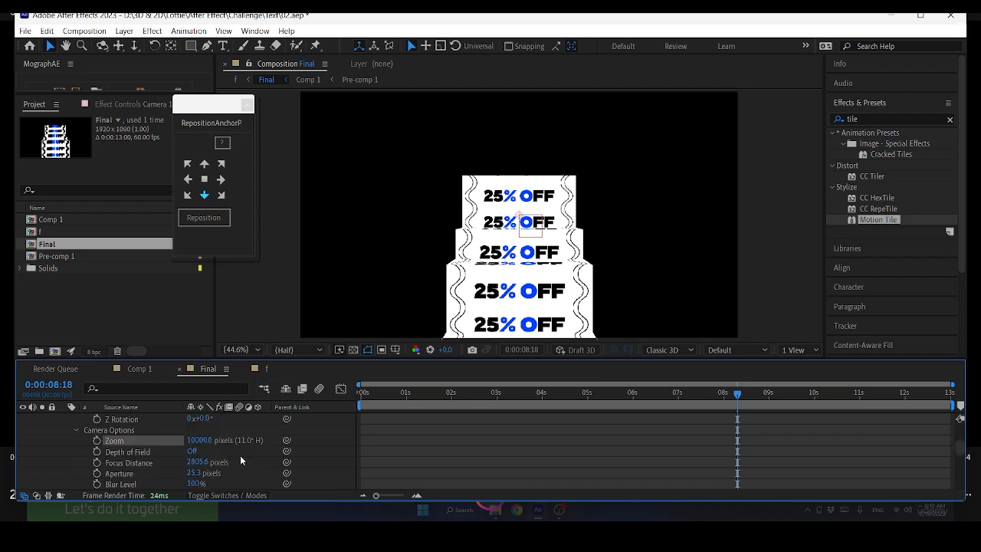
Switch the composition's 3D view to Active Camera (Camera 1).
{"action": "scroll", "coordinate": [240, 456], "scroll_direction": "down", "scroll_amount": 2}
{"action": "left_click", "coordinate": [736, 349]}
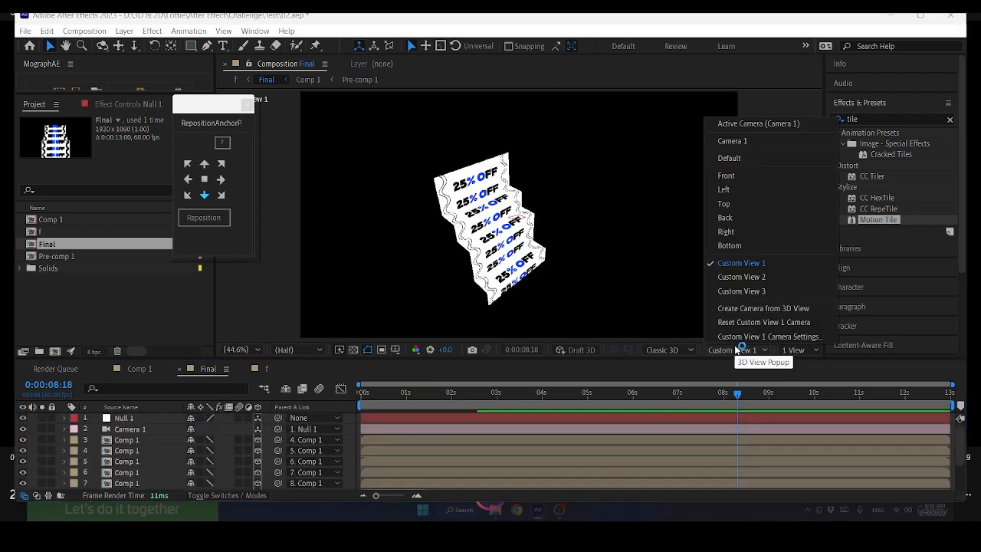
{"action": "left_click", "coordinate": [744, 125]}
Set the camera's Zoom to 500000 pixels.
{"action": "left_click", "coordinate": [64, 430]}
{"action": "scroll", "coordinate": [85, 448], "scroll_direction": "down", "scroll_amount": 2}
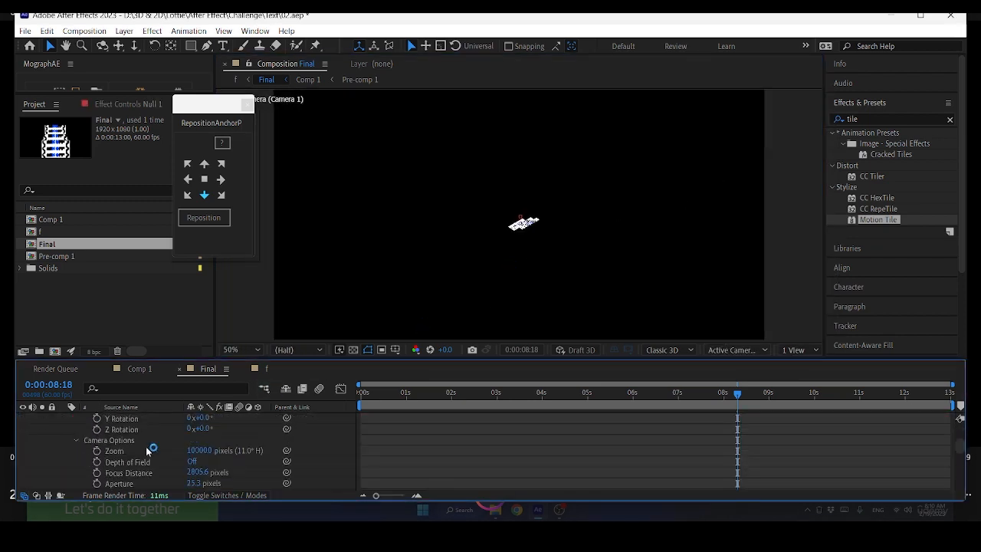
{"action": "left_click_drag", "start_coordinate": [198, 451], "coordinate": [151, 493]}
{"action": "left_click", "coordinate": [207, 453]}
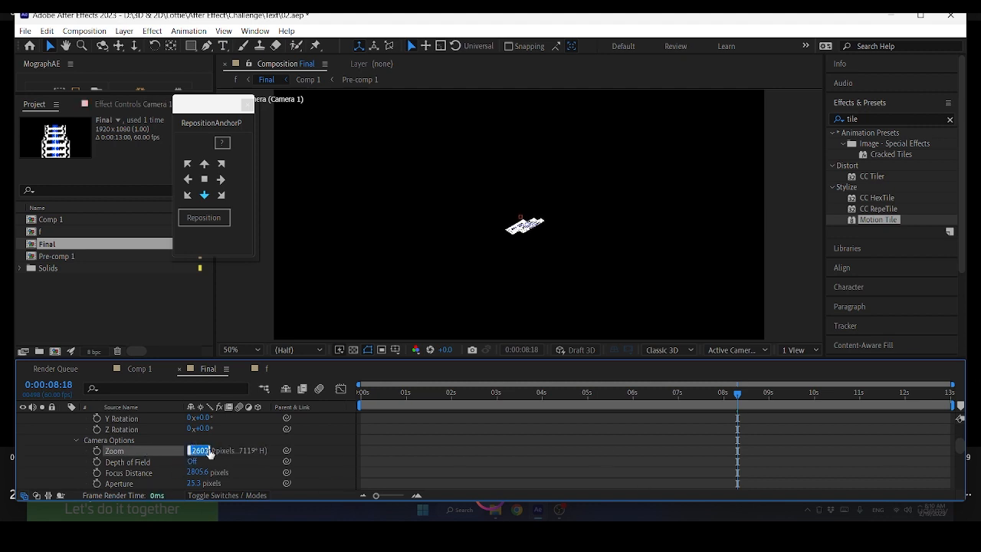
{"action": "type", "text": "5000000"}
{"action": "key", "text": "Return"}
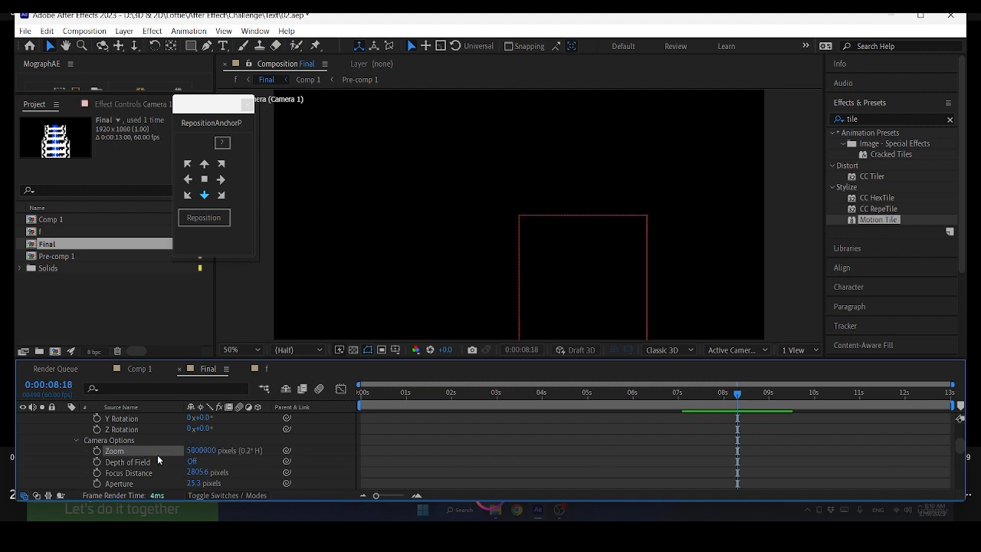
Set the camera's Z Position to 500000 and collapse its properties.
{"action": "scroll", "coordinate": [234, 460], "scroll_direction": "up", "scroll_amount": 1}
{"action": "scroll", "coordinate": [234, 460], "scroll_direction": "up", "scroll_amount": 2}
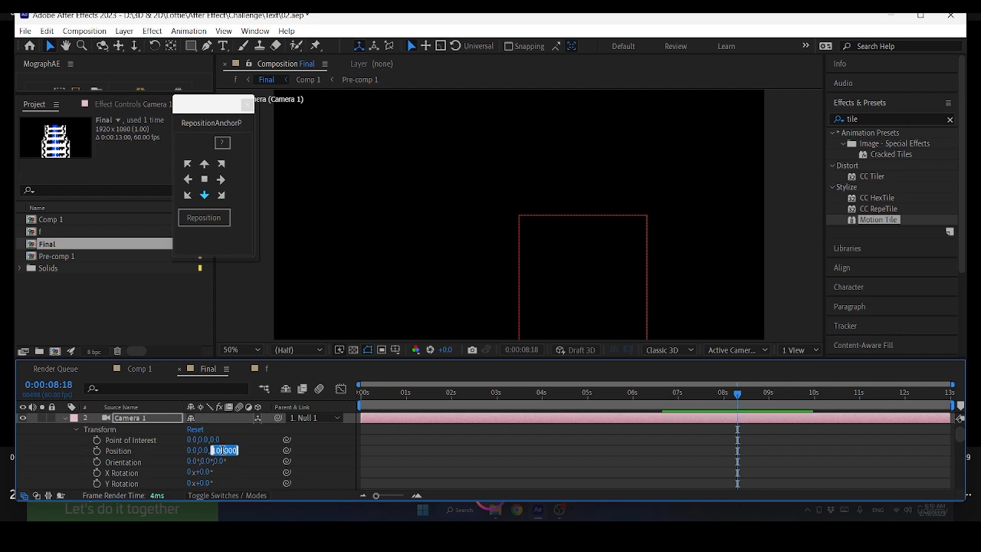
{"action": "type", "text": "-500000"}
{"action": "key", "text": "Return"}
{"action": "scroll", "coordinate": [471, 247], "scroll_direction": "down", "scroll_amount": 2}
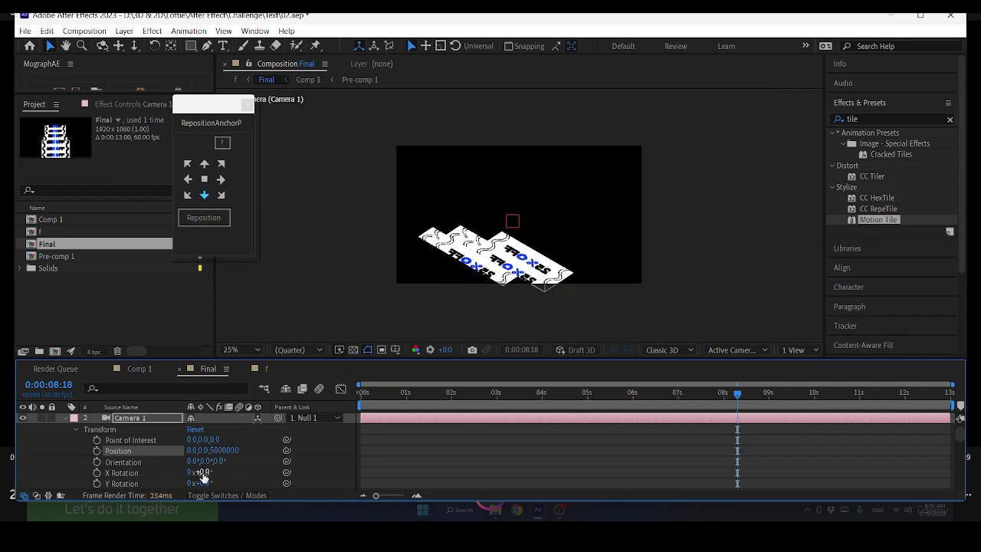
{"action": "scroll", "coordinate": [201, 474], "scroll_direction": "up", "scroll_amount": 1}
{"action": "left_click", "coordinate": [64, 418]}
Try other rotation values on the null, including an X Orientation of 0°, and undo the changes.
{"action": "left_click_drag", "start_coordinate": [192, 474], "coordinate": [221, 476]}
{"action": "key", "text": "ctrl+z"}
{"action": "key", "text": "."}
{"action": "key", "text": "ctrl+z"}
{"action": "scroll", "coordinate": [225, 476], "scroll_direction": "down", "scroll_amount": 1}
{"action": "key", "text": "ctrl+z"}
{"action": "key", "text": "ctrl+z"}
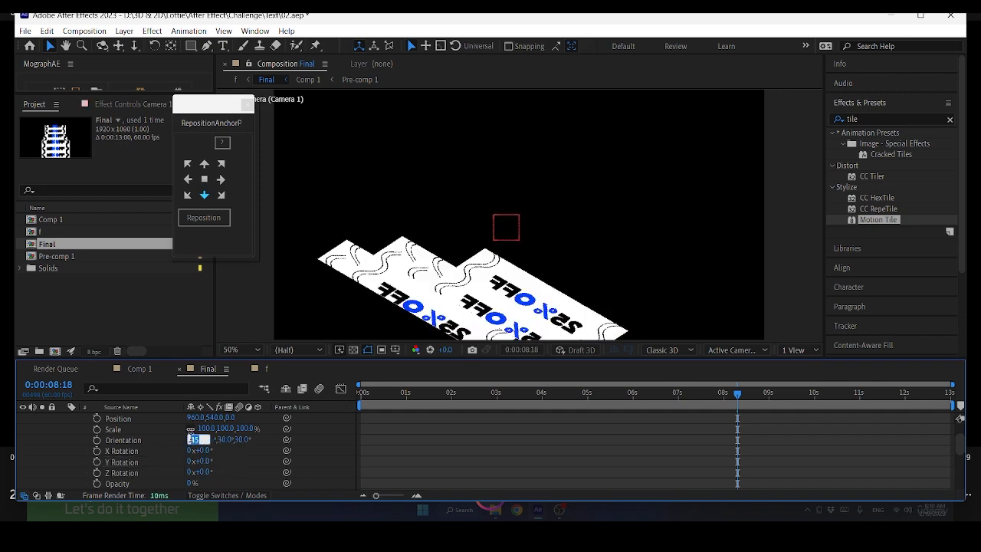
{"action": "type", "text": "0"}
{"action": "key", "text": "Return"}
{"action": "key", "text": "ctrl+z"}
Set the null's Orientation to 315°, 30°, 30° and its Y Rotation to 40°, and collapse its Transform properties.
{"action": "left_click_drag", "start_coordinate": [193, 440], "coordinate": [265, 459]}
{"action": "mouse_move", "coordinate": [201, 463]}
{"action": "left_mouse_down"}
{"action": "mouse_move", "coordinate": [234, 463]}
{"action": "mouse_move", "coordinate": [216, 460]}
{"action": "left_mouse_up"}
{"action": "type", "text": "315"}
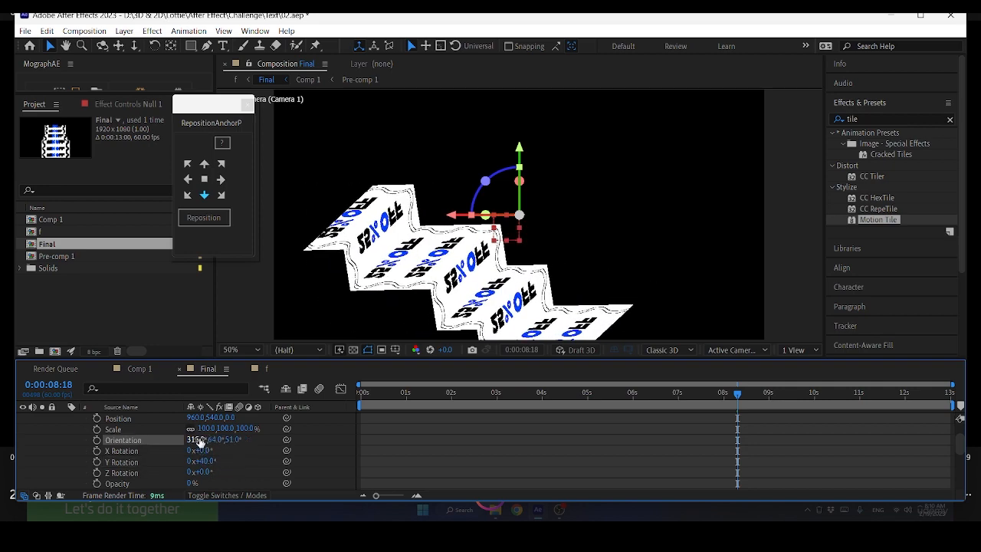
{"action": "key", "text": "Return"}
{"action": "key", "text": "Return"}
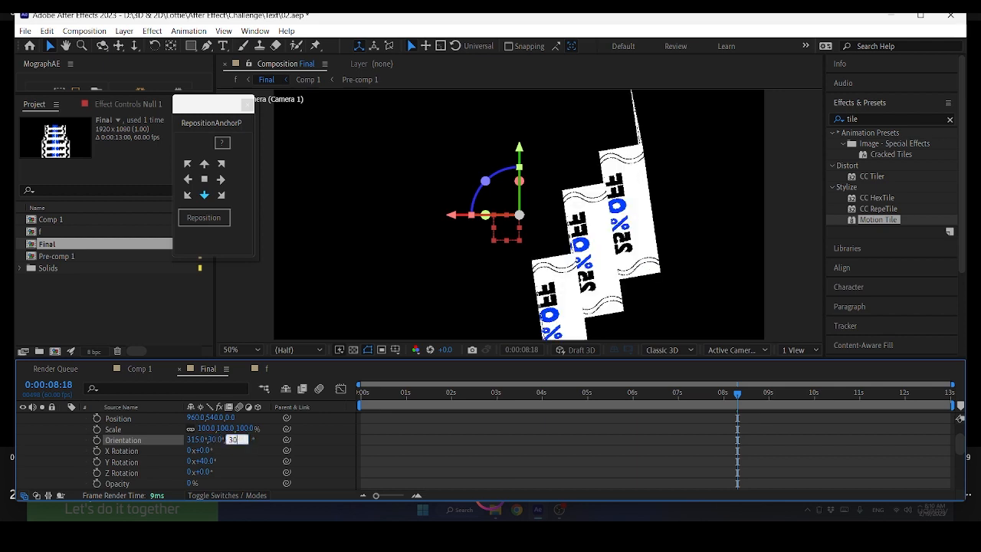
{"action": "key", "text": "Return"}
{"action": "scroll", "coordinate": [180, 460], "scroll_direction": "up", "scroll_amount": 2}
{"action": "left_click", "coordinate": [75, 430]}
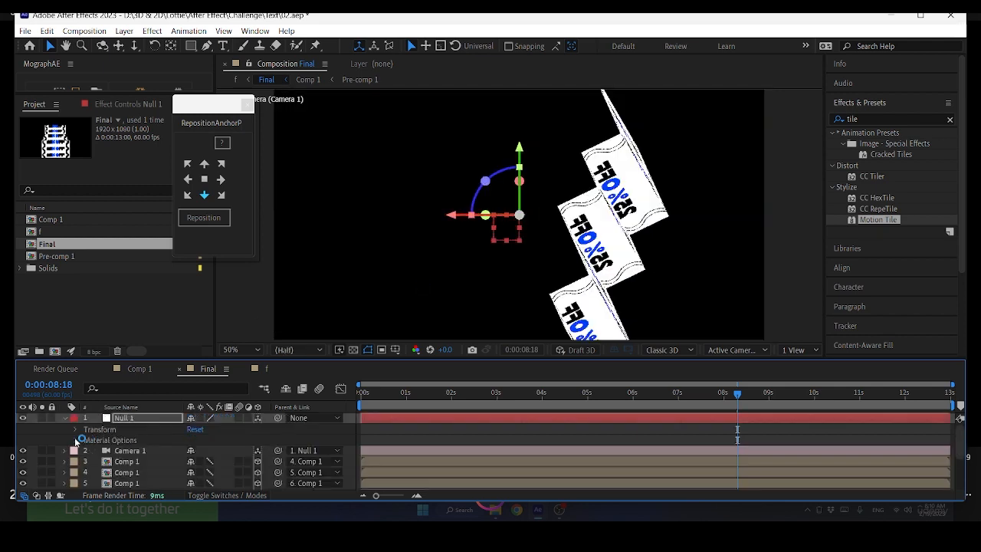
Expand the camera's properties and check its Zoom value among the camera options.
{"action": "left_click", "coordinate": [65, 452]}
{"action": "scroll", "coordinate": [82, 466], "scroll_direction": "down", "scroll_amount": 6}
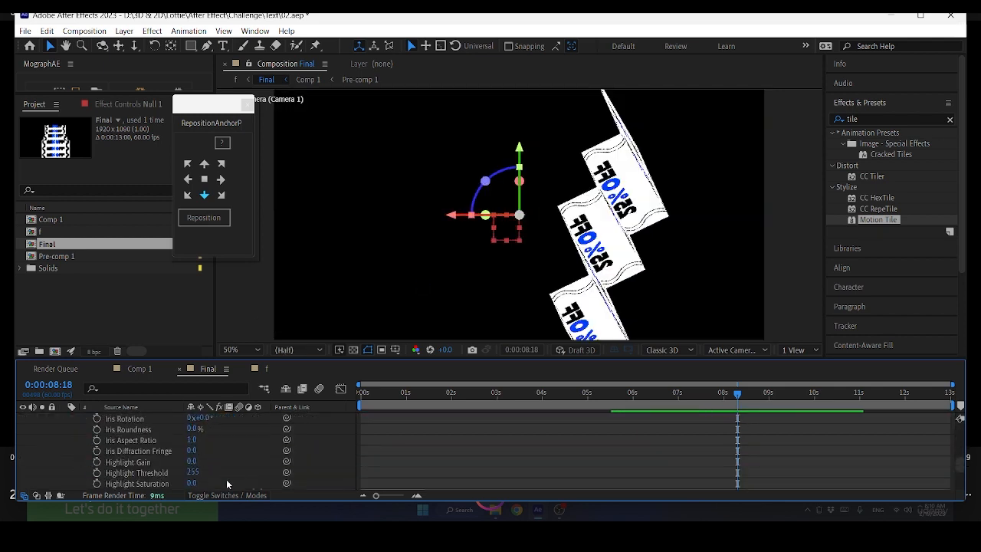
{"action": "scroll", "coordinate": [227, 483], "scroll_direction": "up", "scroll_amount": 2}
{"action": "scroll", "coordinate": [226, 483], "scroll_direction": "up", "scroll_amount": 1}
{"action": "left_click", "coordinate": [201, 451]}
{"action": "left_click", "coordinate": [179, 452]}
{"action": "scroll", "coordinate": [135, 475], "scroll_direction": "down", "scroll_amount": 2}
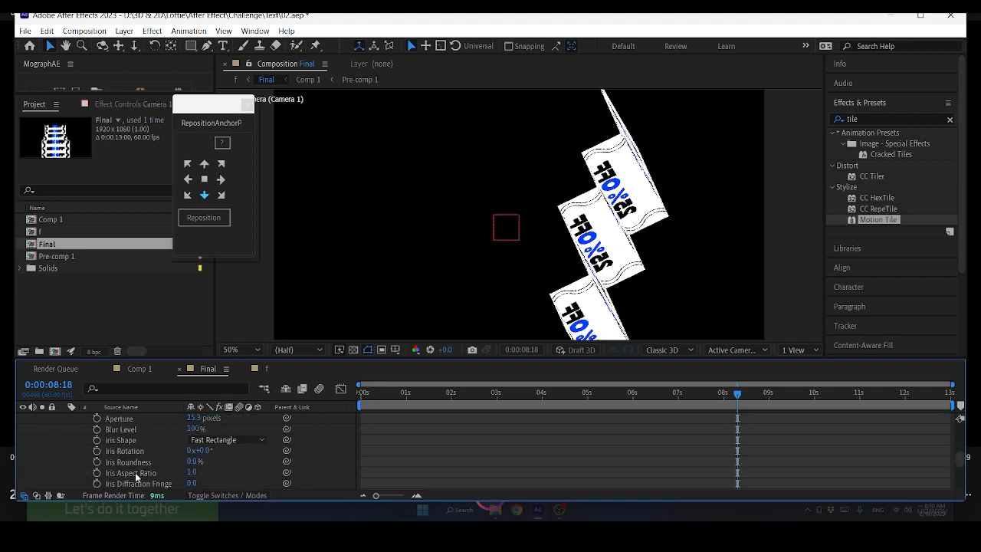
Set the camera's Z Position to -500000 and check its Zoom value.
{"action": "scroll", "coordinate": [135, 476], "scroll_direction": "up", "scroll_amount": 5}
{"action": "left_click", "coordinate": [212, 483]}
{"action": "key", "text": "Left"}
{"action": "key", "text": "Left"}
{"action": "type", "text": "-"}
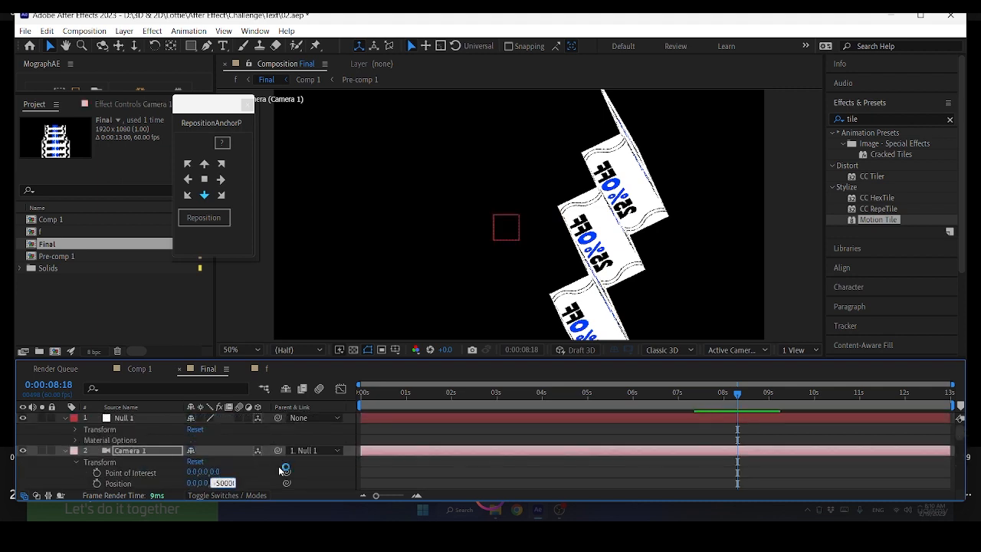
{"action": "key", "text": "Return"}
{"action": "scroll", "coordinate": [181, 483], "scroll_direction": "down", "scroll_amount": 3}
{"action": "left_click", "coordinate": [197, 450]}
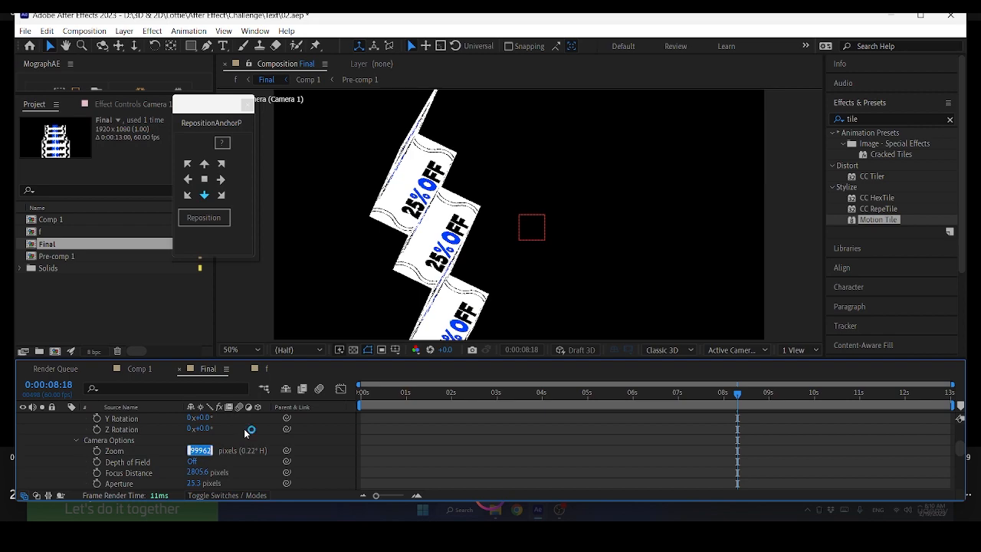
{"action": "key", "text": "Return"}
Adjust the null's Orientation to 337°, 30°, 30°.
{"action": "scroll", "coordinate": [184, 463], "scroll_direction": "up", "scroll_amount": 3}
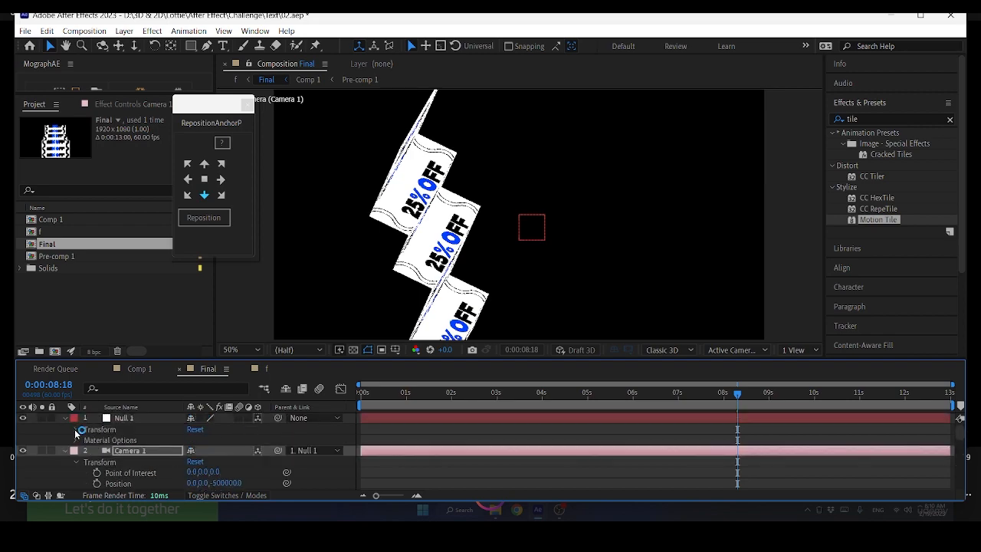
{"action": "left_click", "coordinate": [75, 430]}
{"action": "left_click", "coordinate": [196, 462]}
{"action": "key", "text": "Return"}
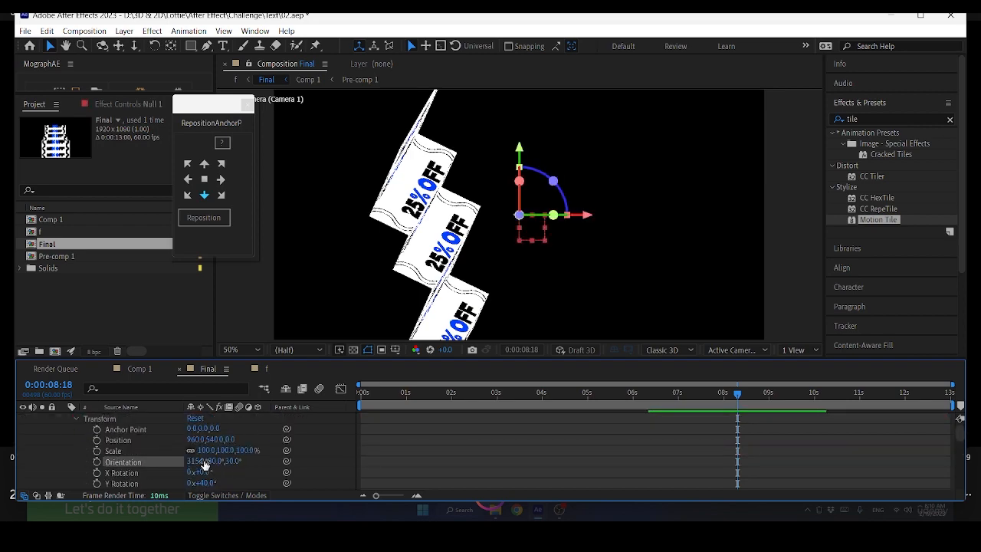
{"action": "mouse_move", "coordinate": [205, 464]}
{"action": "left_mouse_down"}
{"action": "mouse_move", "coordinate": [241, 486]}
{"action": "mouse_move", "coordinate": [205, 469]}
{"action": "mouse_move", "coordinate": [230, 465]}
{"action": "mouse_move", "coordinate": [218, 460]}
{"action": "left_mouse_up"}
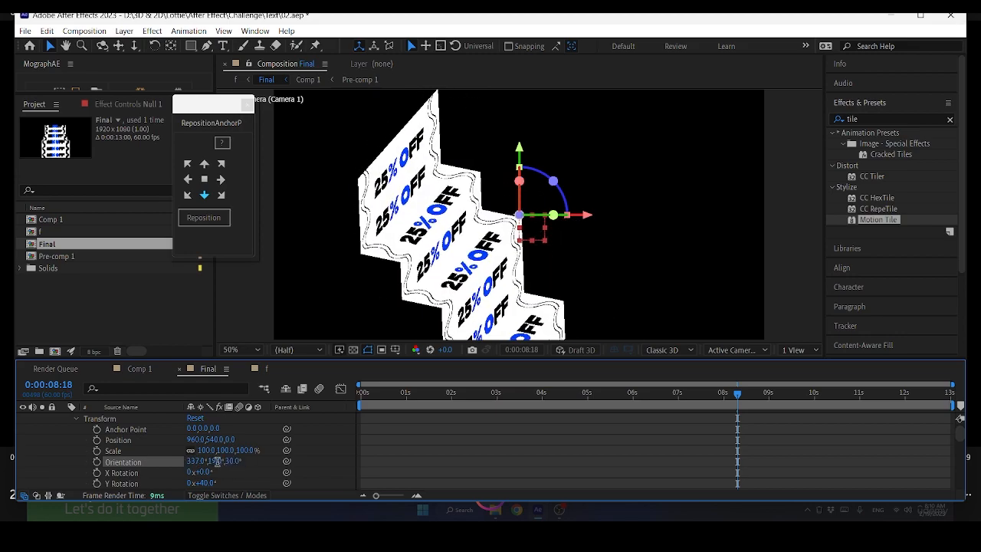
Move the null to about 893.7, 676.9, -16.6 to bring the banner stack higher in the frame, and collapse its properties.
{"action": "scroll", "coordinate": [498, 222], "scroll_direction": "down", "scroll_amount": 2}
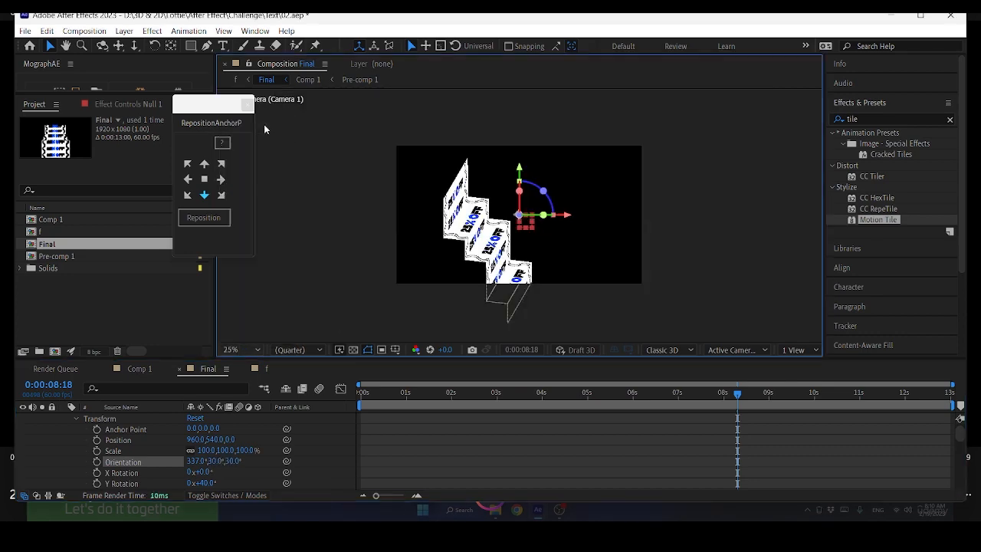
{"action": "scroll", "coordinate": [508, 221], "scroll_direction": "up", "scroll_amount": 1}
{"action": "mouse_move", "coordinate": [519, 163]}
{"action": "left_mouse_down"}
{"action": "mouse_move", "coordinate": [522, 135]}
{"action": "mouse_move", "coordinate": [519, 169]}
{"action": "mouse_move", "coordinate": [524, 149]}
{"action": "mouse_move", "coordinate": [523, 162]}
{"action": "left_mouse_up"}
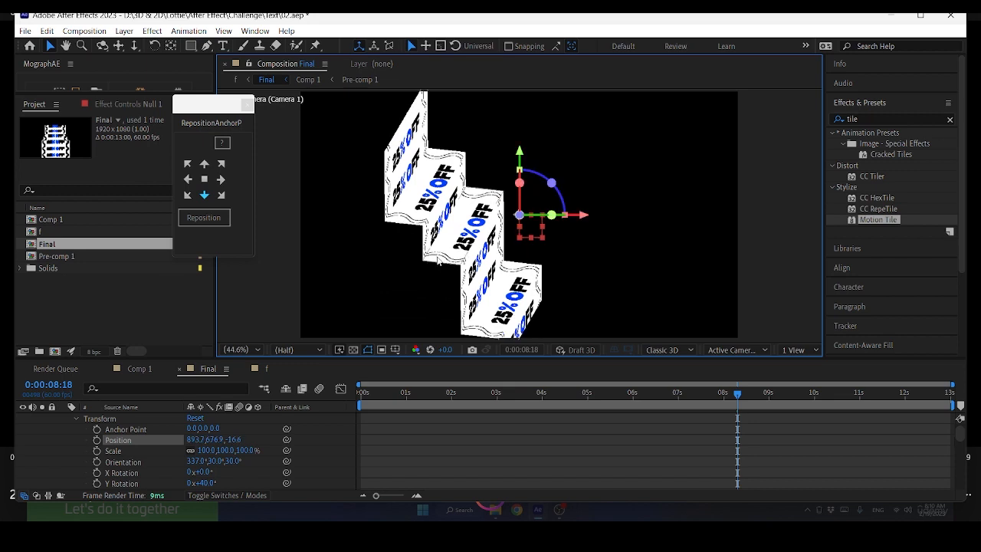
{"action": "scroll", "coordinate": [62, 418], "scroll_direction": "up", "scroll_amount": 1}
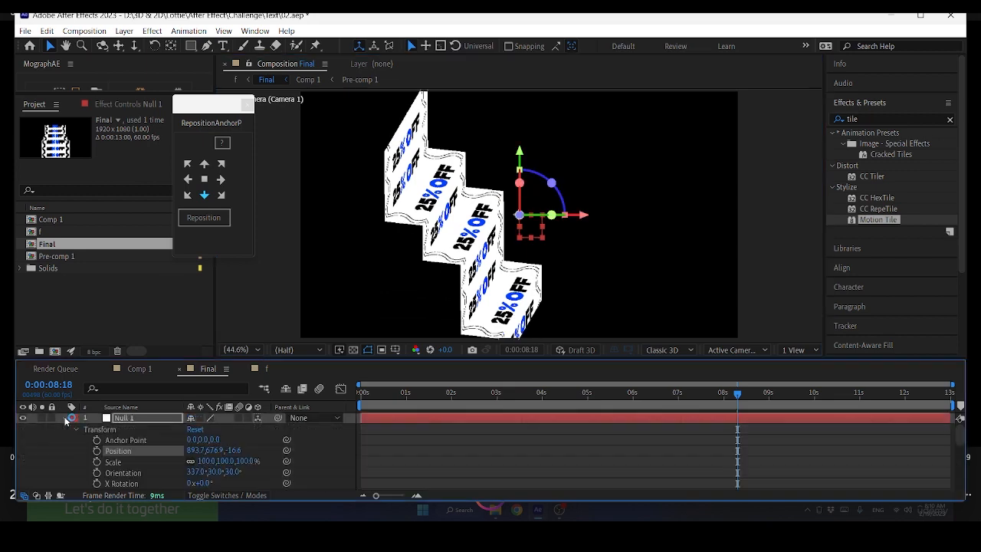
{"action": "left_click_drag", "start_coordinate": [193, 451], "coordinate": [210, 450]}
{"action": "left_click", "coordinate": [65, 419]}
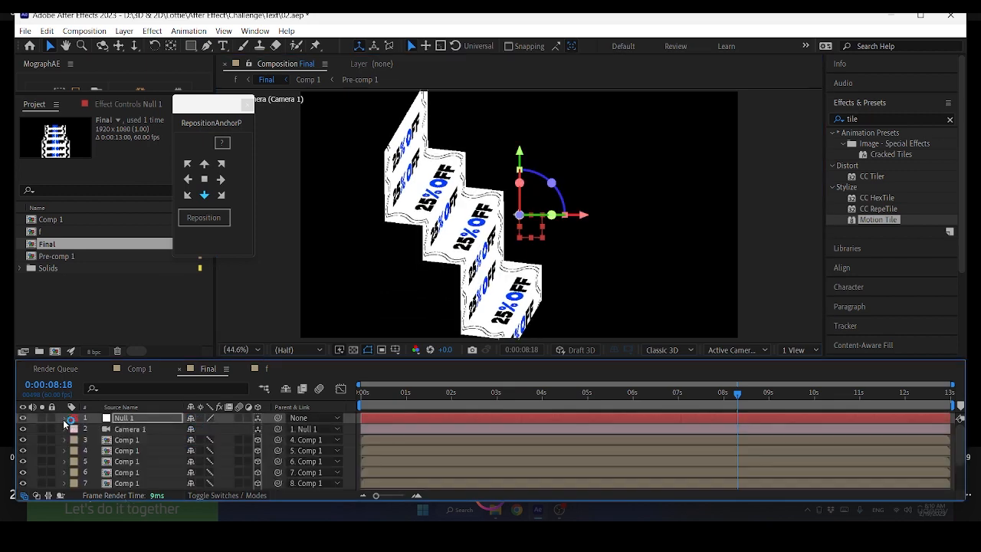
Set the camera's Zoom to 800000 pixels and collapse its properties.
{"action": "left_click", "coordinate": [65, 429]}
{"action": "scroll", "coordinate": [65, 434], "scroll_direction": "down", "scroll_amount": 3}
{"action": "left_click", "coordinate": [200, 450]}
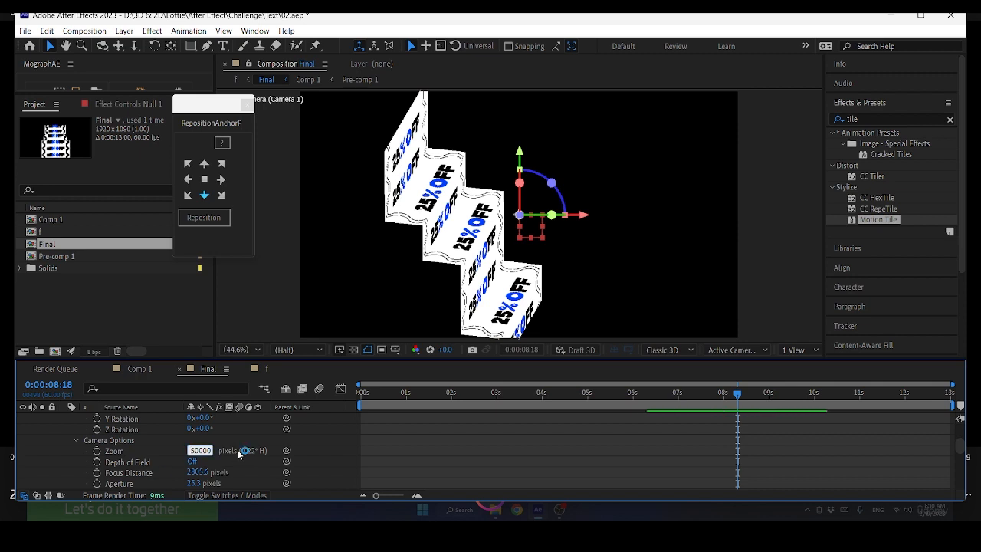
{"action": "type", "text": "80000"}
{"action": "type", "text": "00"}
{"action": "key", "text": "Return"}
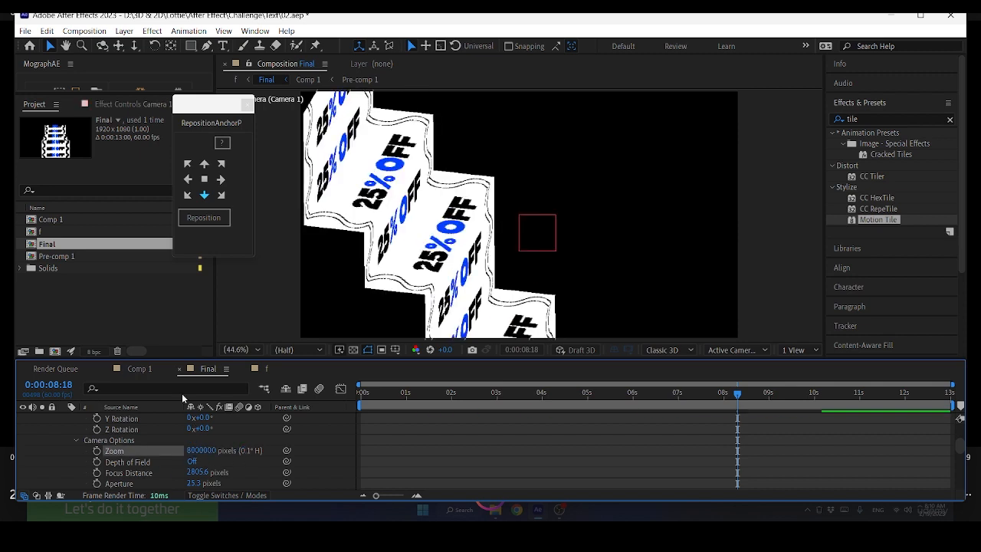
{"action": "scroll", "coordinate": [164, 448], "scroll_direction": "up", "scroll_amount": 3}
{"action": "left_click", "coordinate": [65, 429]}
Move the null along its X axis to bring the banner stack closer to the frame's centre.
{"action": "left_click", "coordinate": [156, 418]}
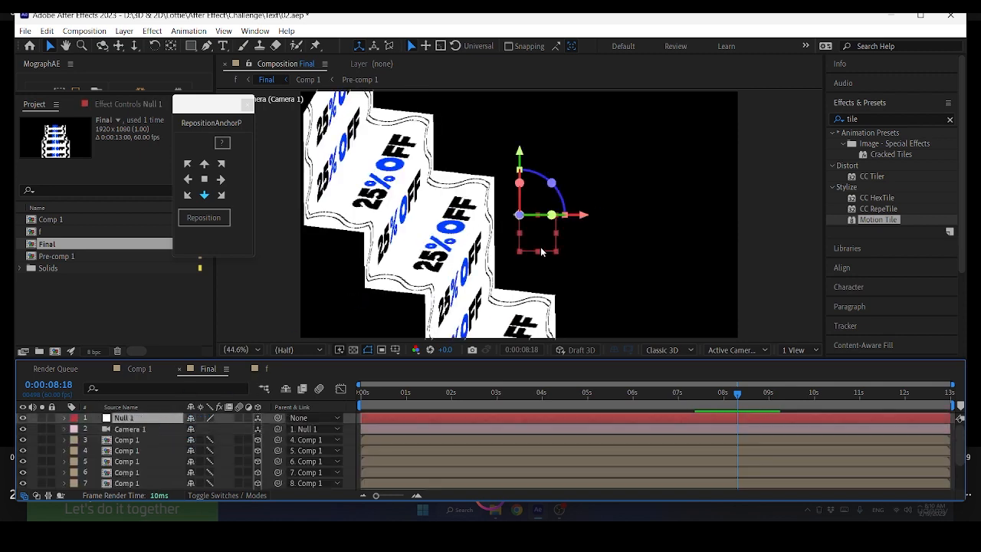
{"action": "left_click_drag", "start_coordinate": [581, 212], "coordinate": [522, 238]}
{"action": "key", "text": "ctrl+z"}
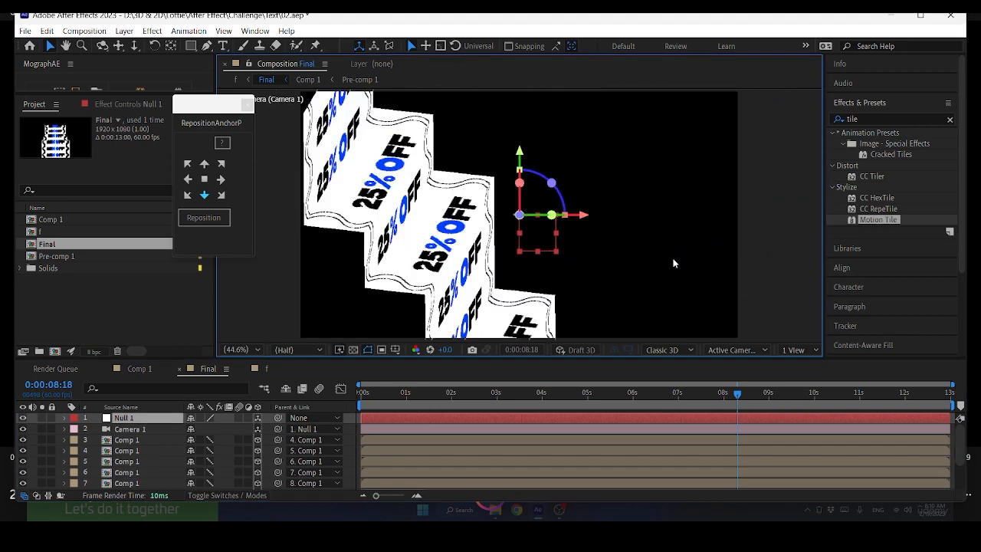
{"action": "left_click_drag", "start_coordinate": [583, 215], "coordinate": [571, 218]}
Set the camera's Z Position to -800000.
{"action": "left_click", "coordinate": [141, 430]}
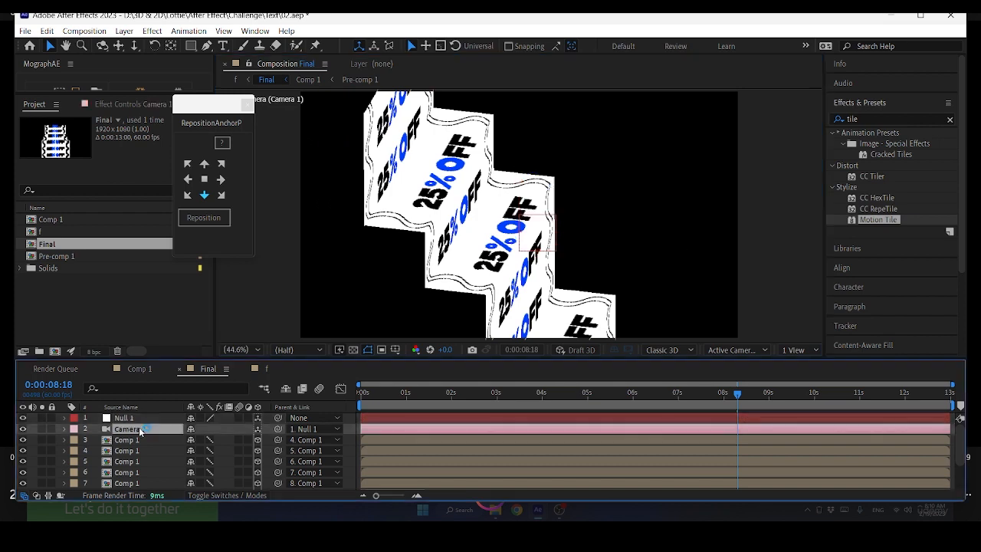
{"action": "left_click", "coordinate": [65, 430]}
{"action": "key", "text": "Return"}
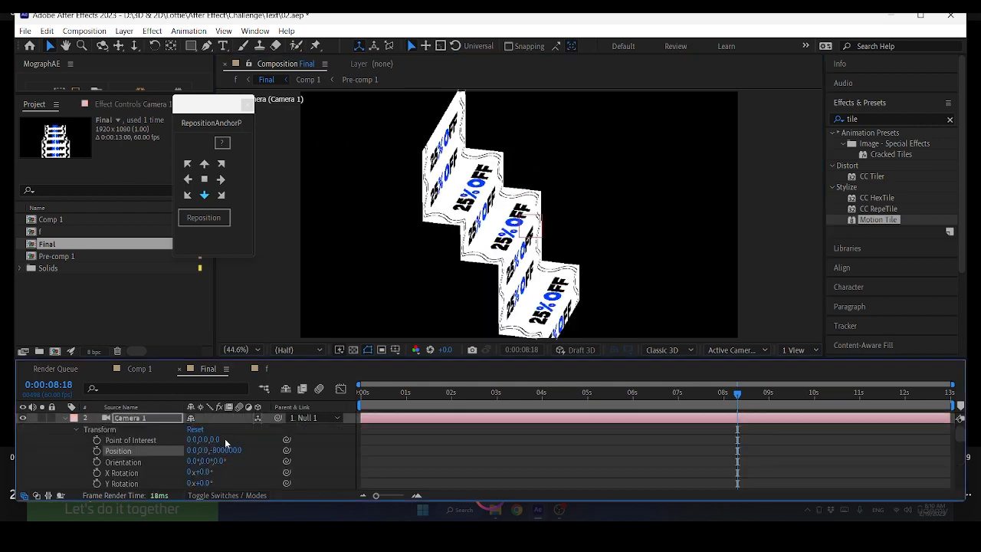
{"action": "scroll", "coordinate": [207, 456], "scroll_direction": "down", "scroll_amount": 3}
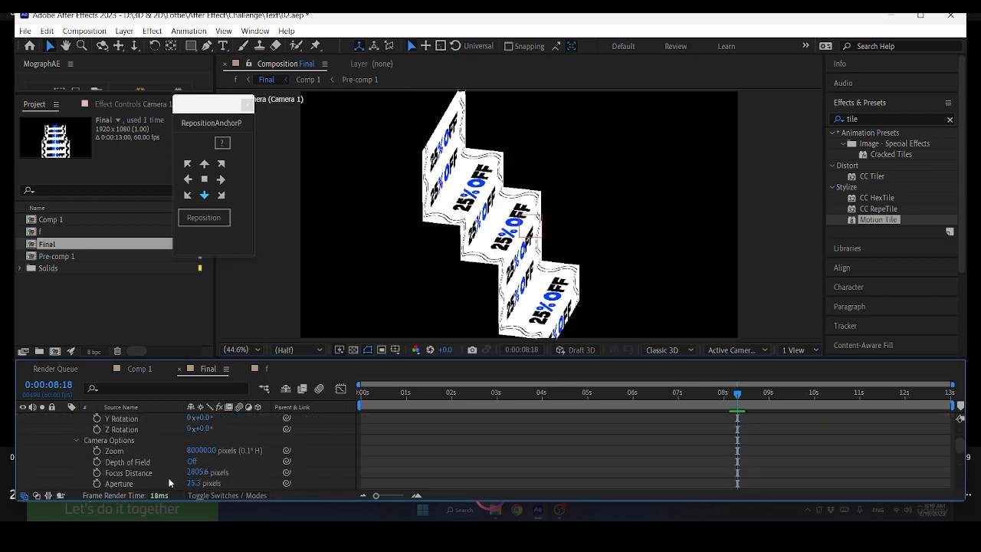
Set the camera's Zoom to 1800000 pixels, return to the start of the timeline and collapse the camera's properties.
{"action": "left_click", "coordinate": [197, 450]}
{"action": "key", "text": "Return"}
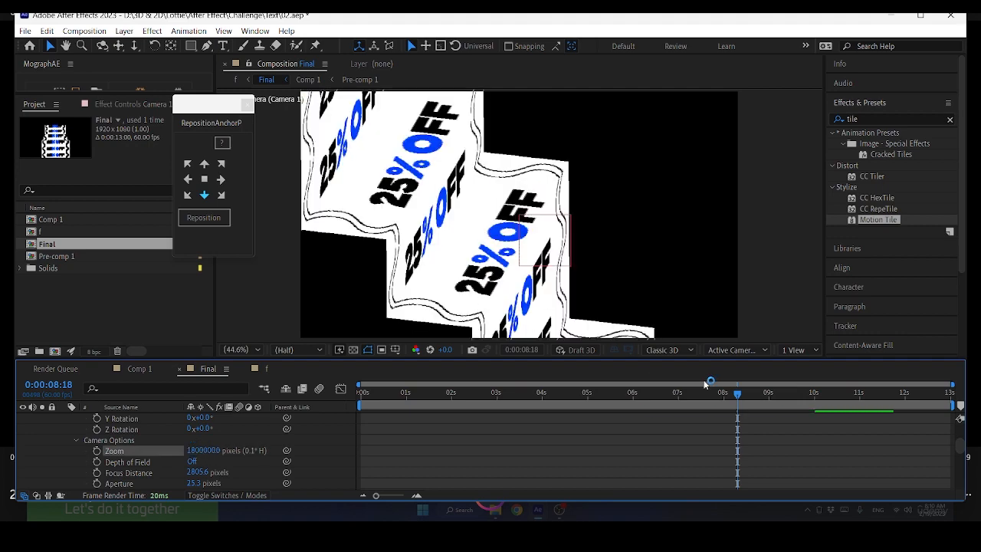
{"action": "left_click_drag", "start_coordinate": [710, 392], "coordinate": [354, 422]}
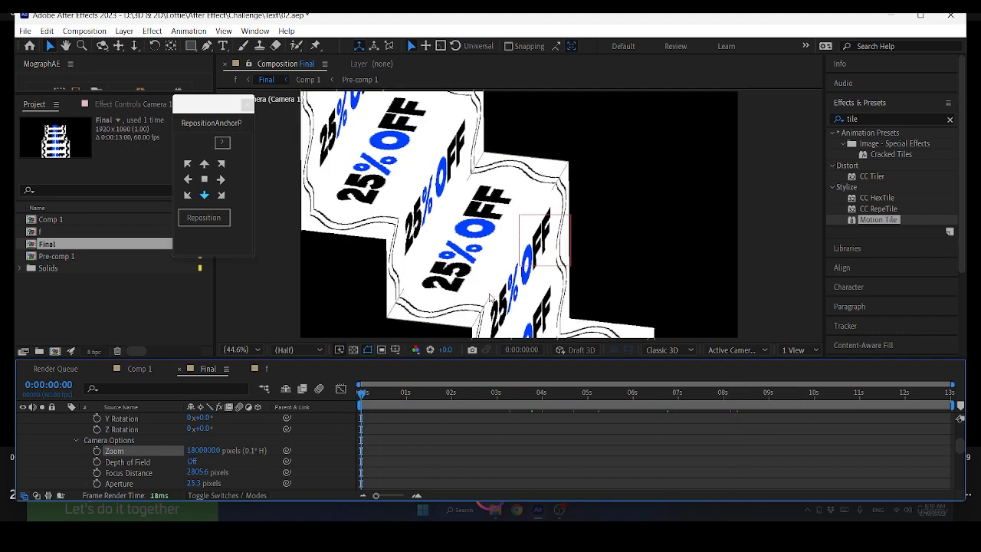
{"action": "scroll", "coordinate": [96, 439], "scroll_direction": "up", "scroll_amount": 3}
{"action": "left_click", "coordinate": [64, 429]}
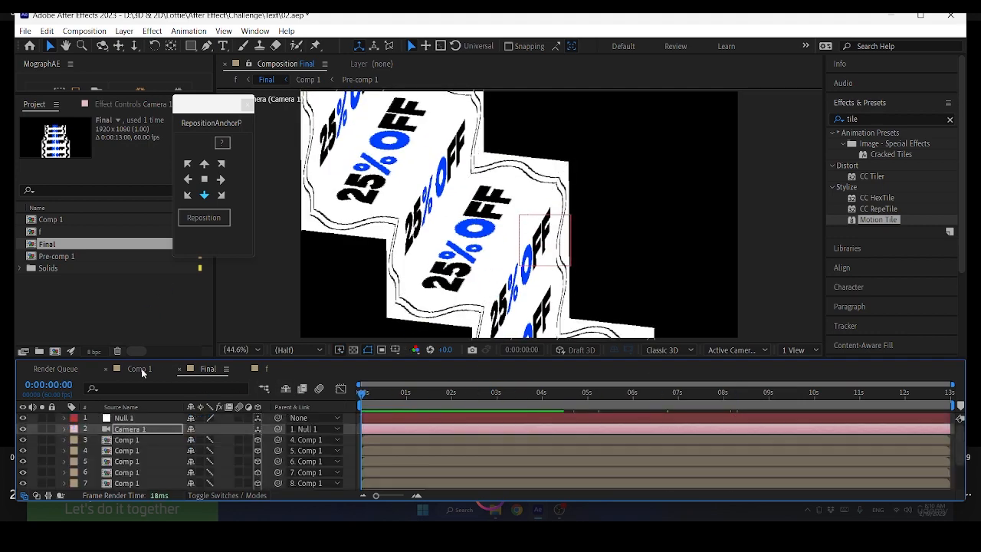
Open Comp 1 and set the background rectangle's stroke to solid white, keeping solid-colour stroke and fill types.
{"action": "left_click", "coordinate": [142, 368]}
{"action": "left_click", "coordinate": [541, 46]}
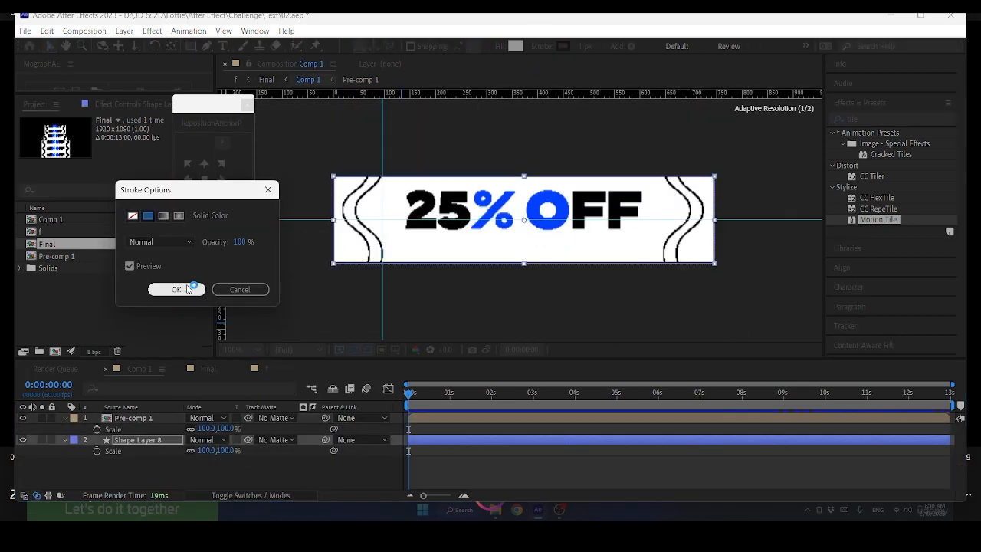
{"action": "left_click", "coordinate": [188, 289]}
{"action": "left_click", "coordinate": [500, 46]}
{"action": "left_click", "coordinate": [177, 289]}
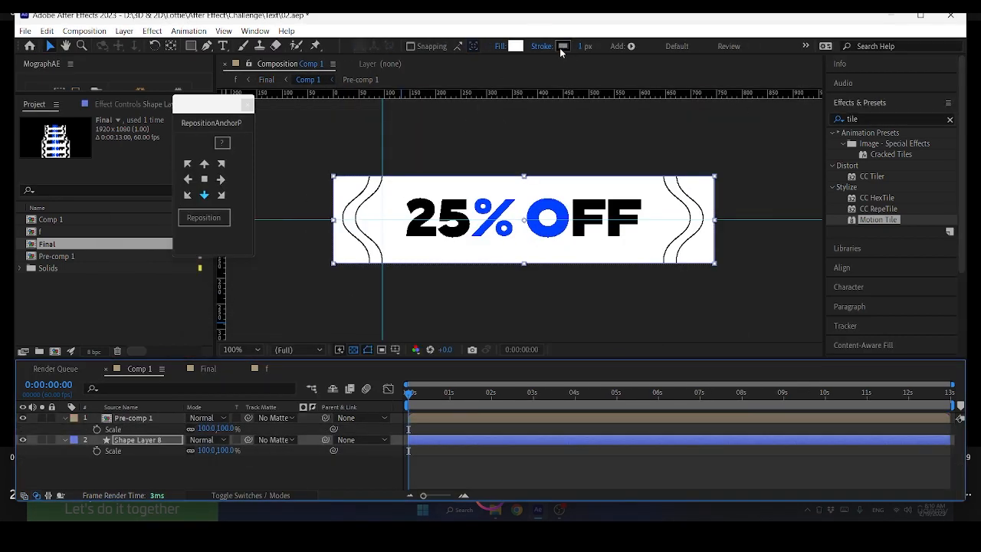
{"action": "left_click", "coordinate": [562, 48]}
{"action": "left_click", "coordinate": [614, 315]}
{"action": "left_click", "coordinate": [891, 316]}
Change the Comp 1 background rectangle's fill to magenta and check the stack in Final at 0:00:07:08.
{"action": "left_click", "coordinate": [516, 47]}
{"action": "left_click_drag", "start_coordinate": [632, 399], "coordinate": [612, 477]}
{"action": "left_click", "coordinate": [613, 365]}
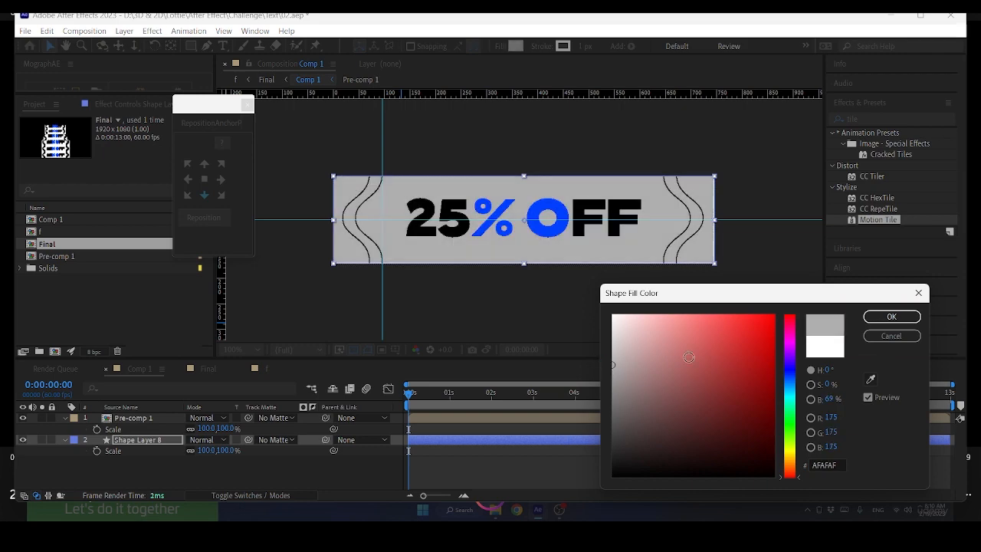
{"action": "left_click", "coordinate": [790, 342]}
{"action": "left_click", "coordinate": [774, 315]}
{"action": "left_click", "coordinate": [891, 316]}
{"action": "left_click", "coordinate": [217, 369]}
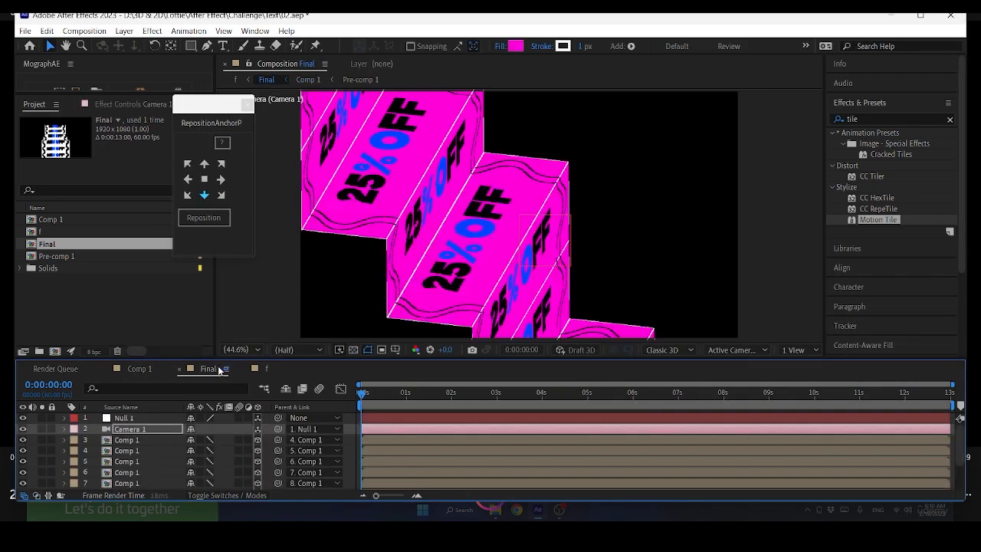
{"action": "left_click_drag", "start_coordinate": [361, 394], "coordinate": [683, 440]}
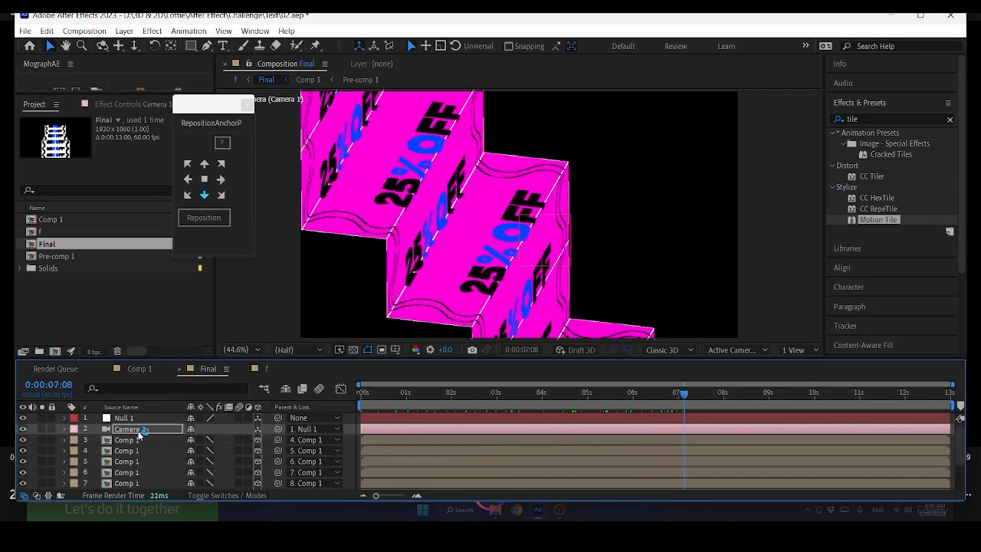
Try a small X Rotation on the camera, undo it, and look through its remaining camera options.
{"action": "left_click", "coordinate": [65, 429]}
{"action": "left_click_drag", "start_coordinate": [209, 473], "coordinate": [224, 480]}
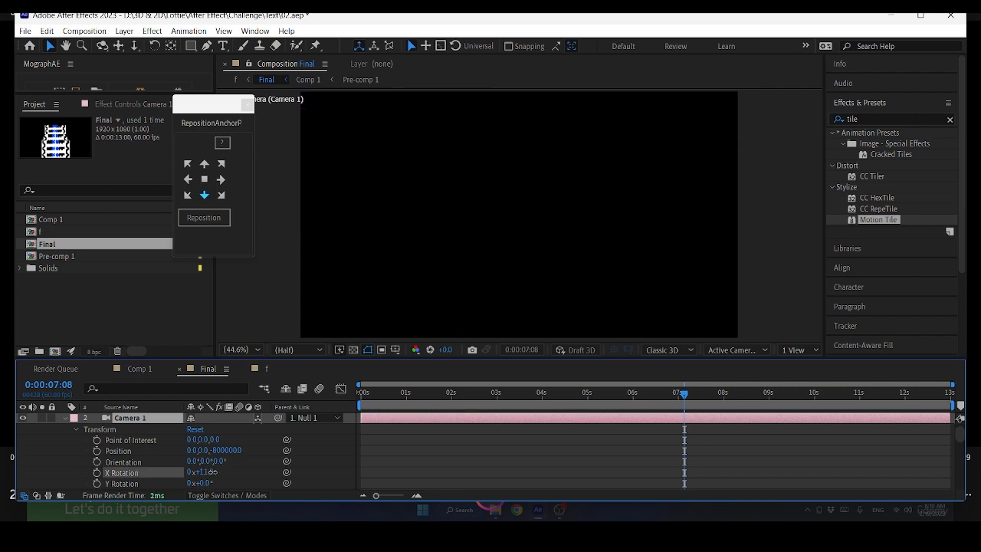
{"action": "key", "text": "ctrl+z"}
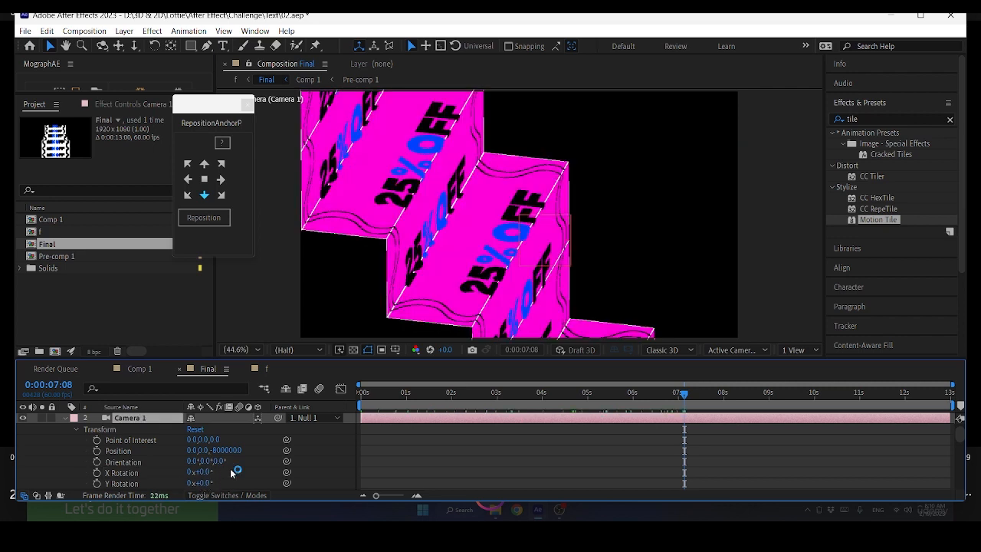
{"action": "scroll", "coordinate": [156, 483], "scroll_direction": "down", "scroll_amount": 1}
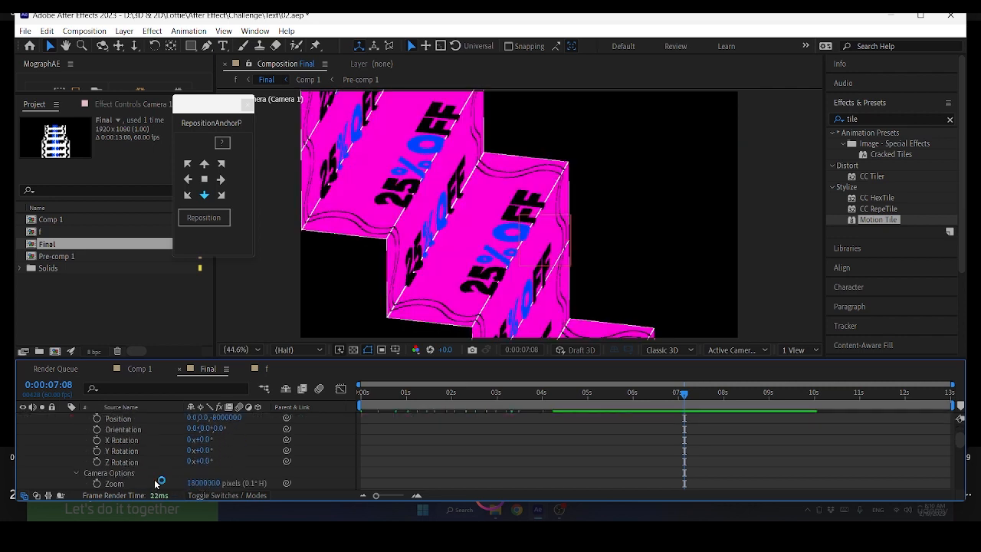
{"action": "scroll", "coordinate": [146, 473], "scroll_direction": "down", "scroll_amount": 1}
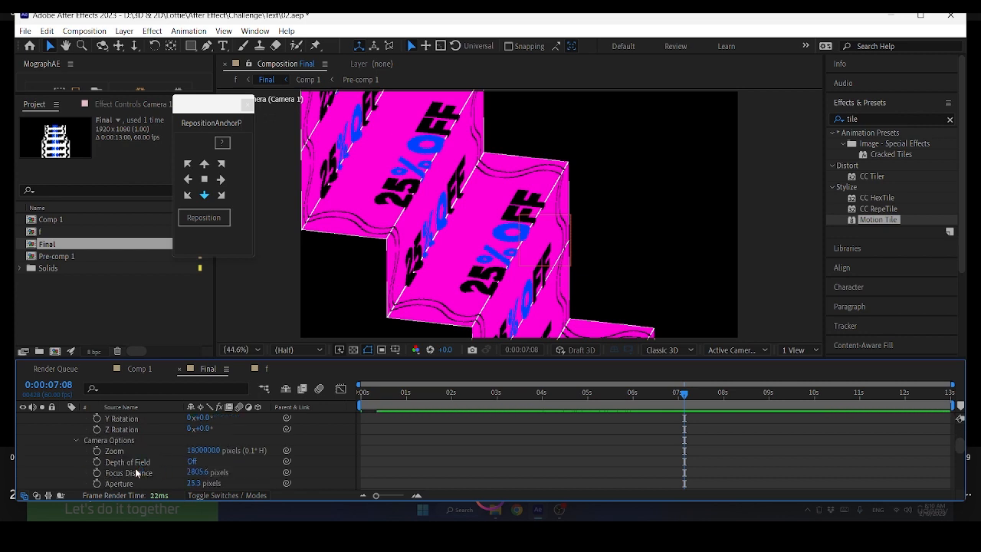
{"action": "scroll", "coordinate": [223, 466], "scroll_direction": "up", "scroll_amount": 1}
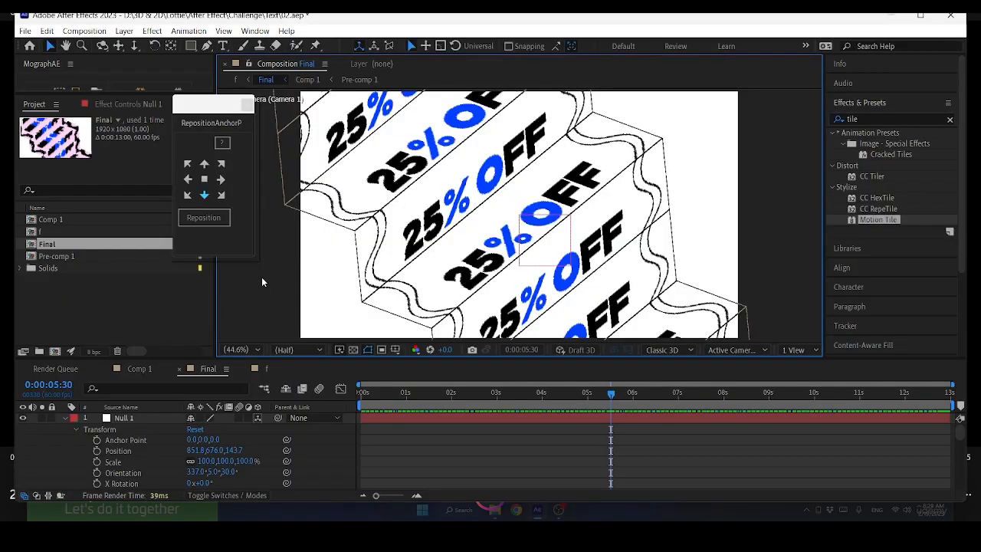
Try other Z Position values for the camera, including -6800000, to change how large the banner stack appears.
{"action": "scroll", "coordinate": [277, 465], "scroll_direction": "down", "scroll_amount": 5}
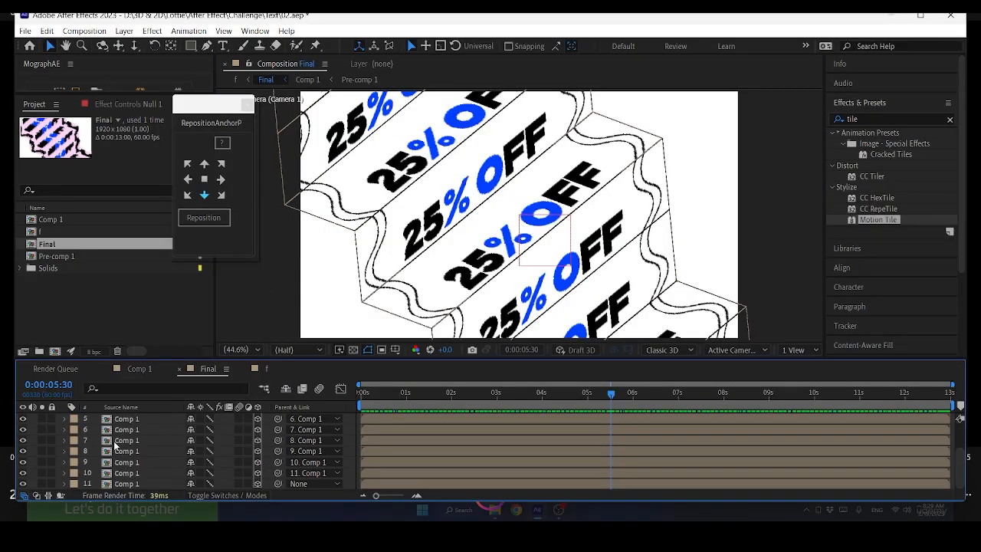
{"action": "scroll", "coordinate": [115, 445], "scroll_direction": "up", "scroll_amount": 5}
{"action": "scroll", "coordinate": [153, 455], "scroll_direction": "down", "scroll_amount": 3}
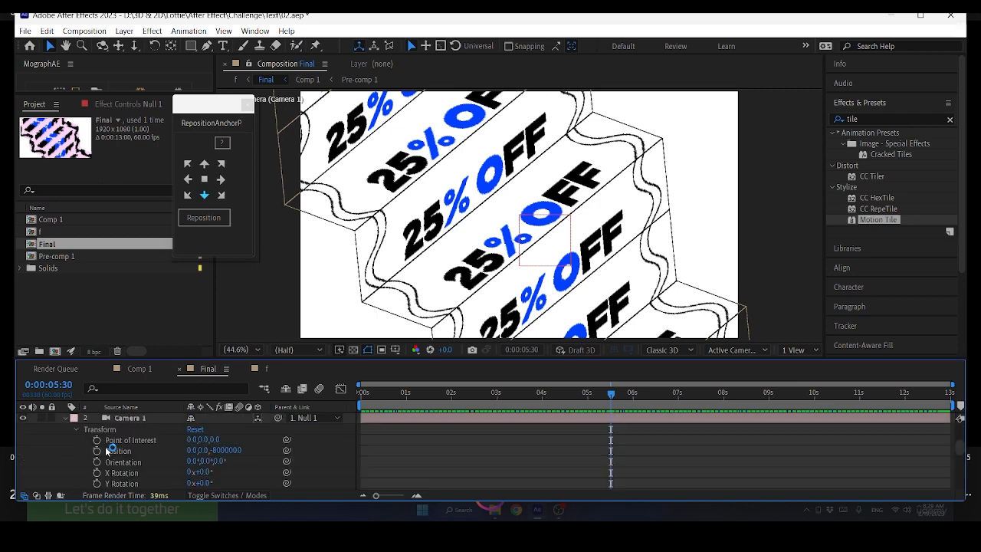
{"action": "key", "text": "Return"}
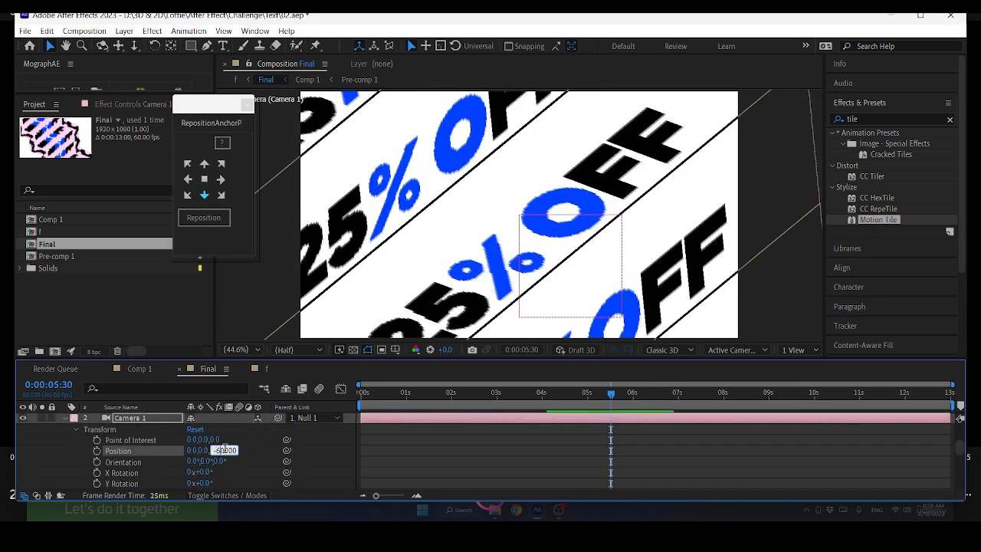
{"action": "key", "text": "Return"}
{"action": "key", "text": "Return"}
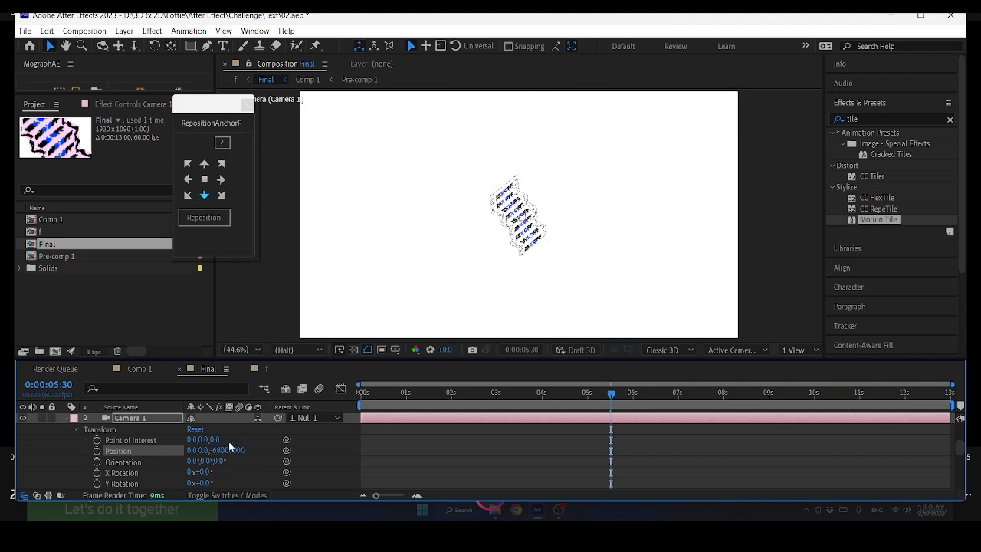
Set the camera's Z Position to -1000000.
{"action": "key", "text": "Return"}
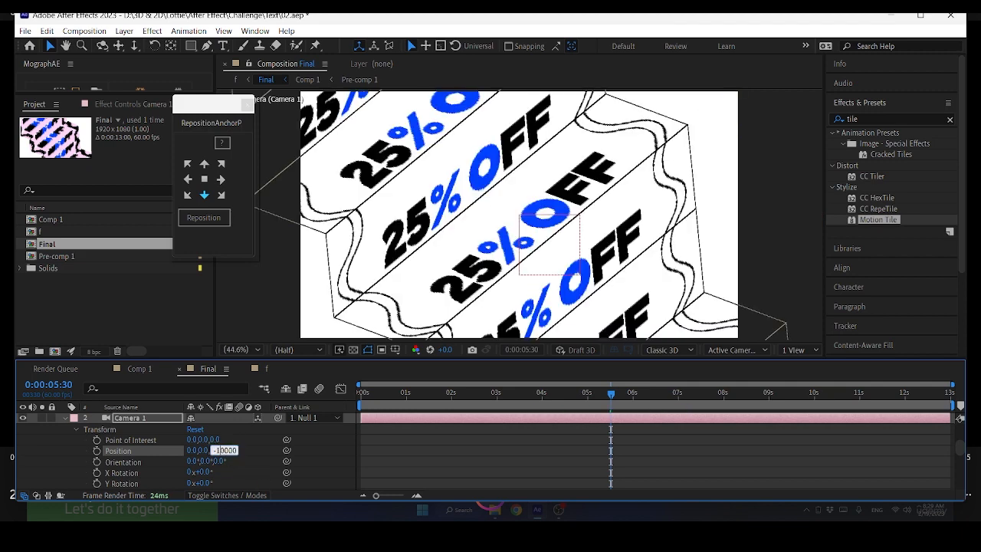
{"action": "type", "text": "0"}
{"action": "key", "text": "Return"}
{"action": "left_click", "coordinate": [233, 451]}
{"action": "left_click", "coordinate": [220, 451]}
{"action": "type", "text": "00"}
{"action": "key", "text": "Return"}
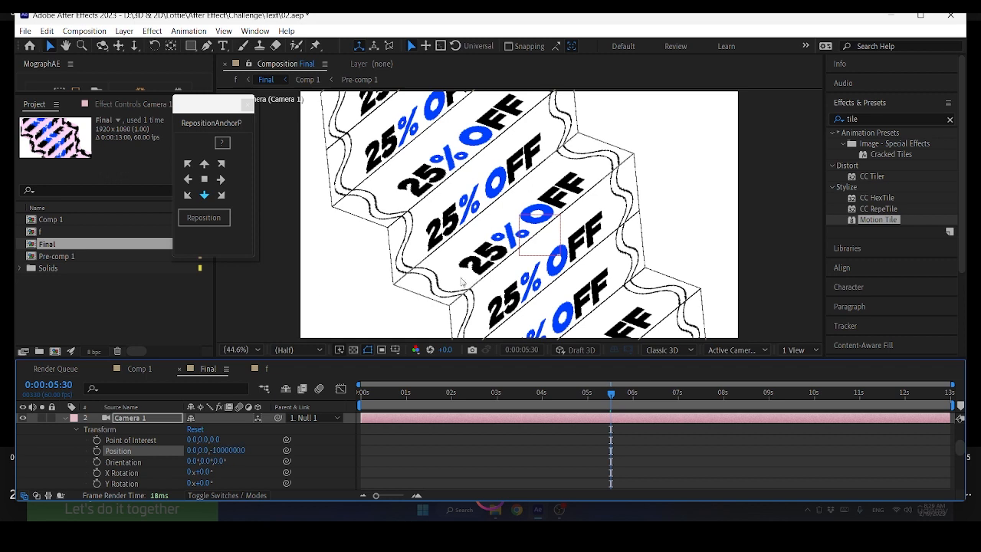
Move the anchor point of the uppermost Comp 1 layer in the stack (layer 3) to its bottom edge.
{"action": "key", "text": "u"}
{"action": "left_click", "coordinate": [754, 200]}
{"action": "left_click", "coordinate": [344, 122]}
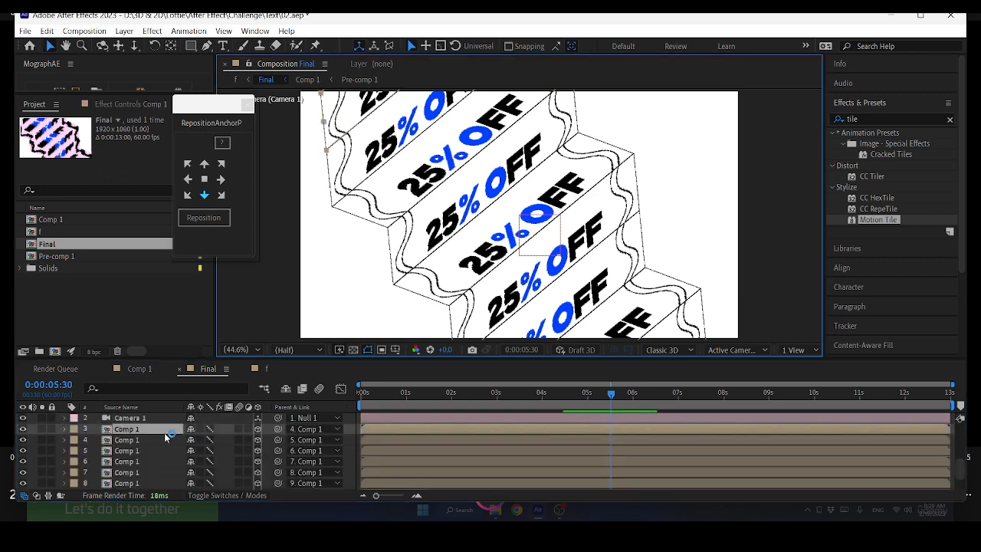
{"action": "left_click", "coordinate": [65, 429]}
{"action": "left_click", "coordinate": [77, 440]}
{"action": "left_click", "coordinate": [215, 217]}
Set the X Rotation of the uppermost Comp 1 layer to -90° and collapse its transform properties.
{"action": "left_click", "coordinate": [206, 471]}
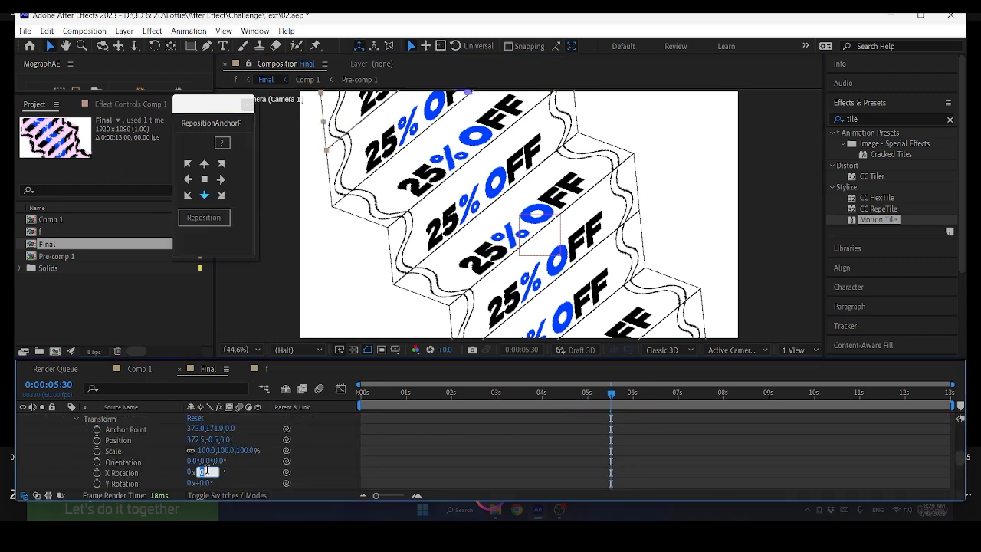
{"action": "type", "text": "-90"}
{"action": "key", "text": "Return"}
{"action": "left_click", "coordinate": [773, 233]}
{"action": "left_click", "coordinate": [76, 419]}
{"action": "left_click", "coordinate": [742, 272]}
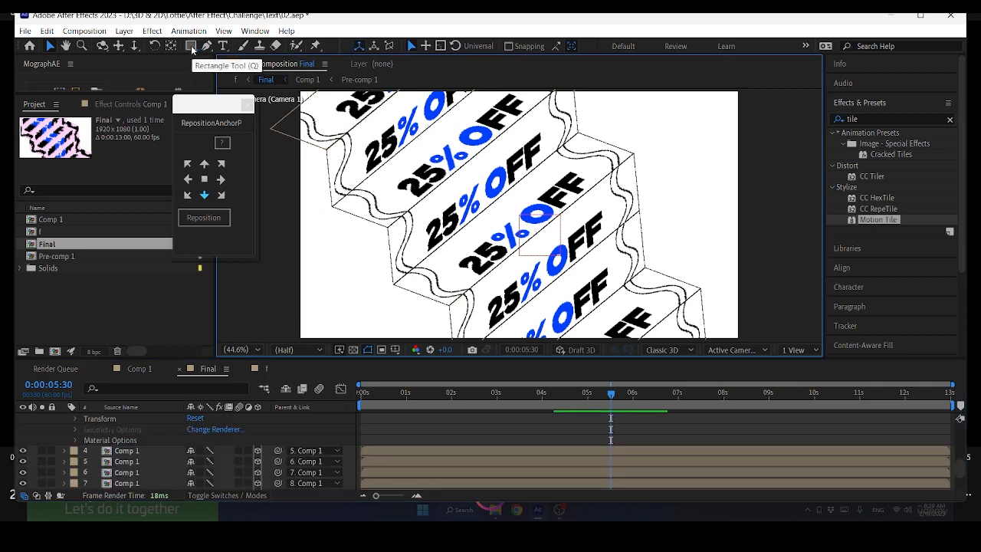
Set the Final composition's background colour to the blue sampled from the banner lettering.
{"action": "left_click", "coordinate": [87, 32]}
{"action": "left_click", "coordinate": [114, 63]}
{"action": "left_click", "coordinate": [123, 388]}
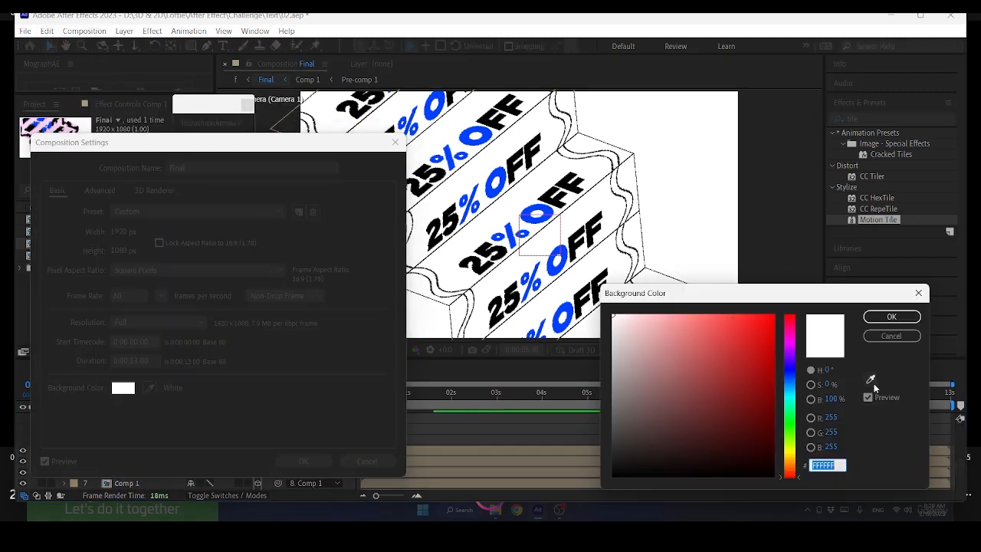
{"action": "left_click", "coordinate": [872, 380]}
{"action": "left_click", "coordinate": [558, 262]}
{"action": "left_click", "coordinate": [892, 316]}
{"action": "left_click", "coordinate": [304, 461]}
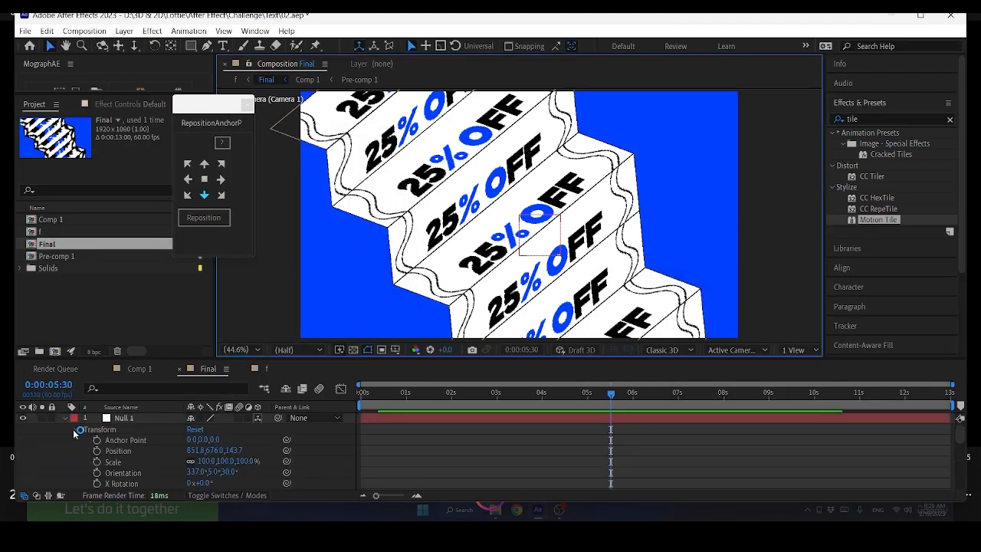
Create a rectangle shape layer in Final and reduce its size to about 743 × 418.
{"action": "left_click", "coordinate": [124, 31]}
{"action": "key", "text": "Escape"}
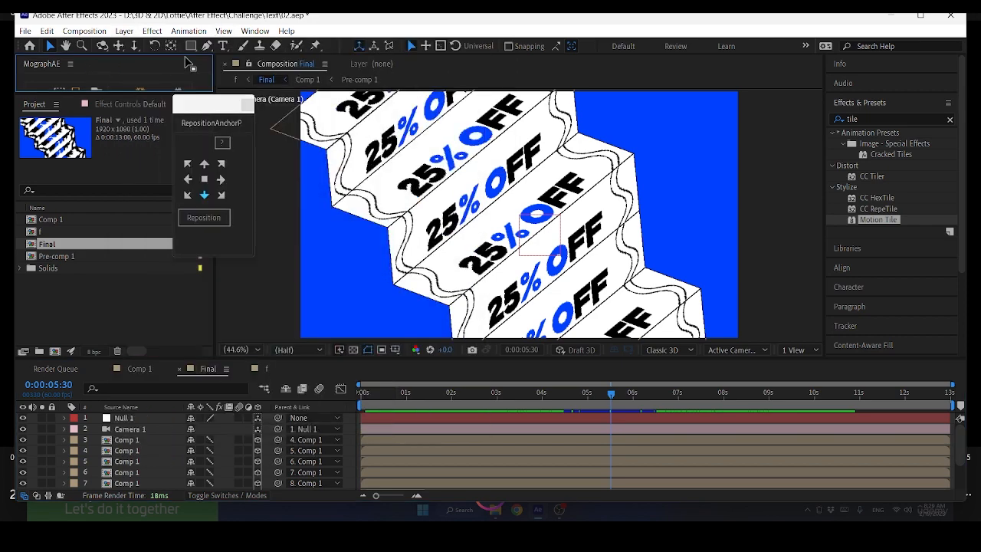
{"action": "double_click", "coordinate": [190, 46]}
{"action": "key", "text": "v"}
{"action": "left_click", "coordinate": [87, 440]}
{"action": "left_click_drag", "start_coordinate": [207, 465], "coordinate": [184, 463]}
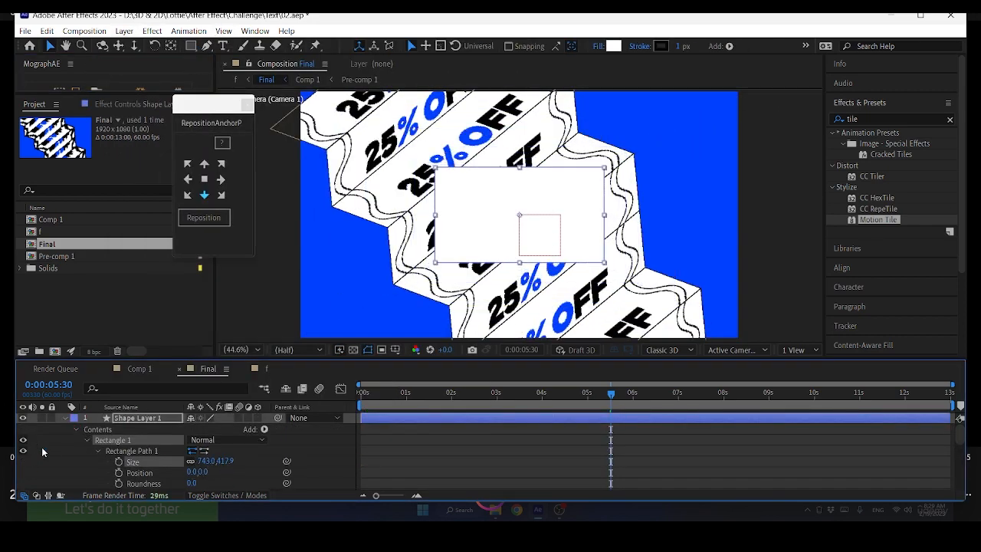
{"action": "left_click", "coordinate": [66, 418]}
{"action": "left_click", "coordinate": [66, 418]}
Make the rectangle shape layer 3D and rotate it about its Y axis to about 88°.
{"action": "left_click", "coordinate": [257, 418]}
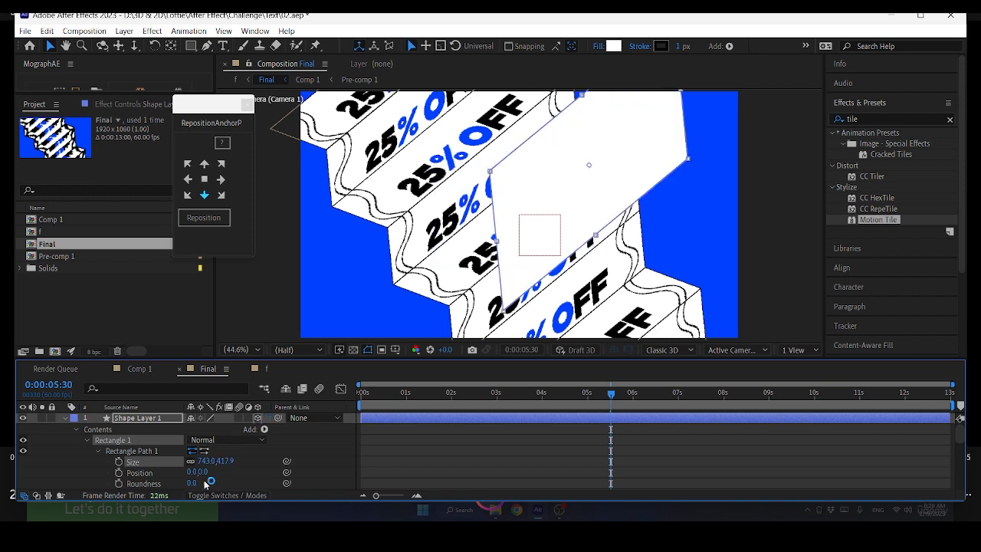
{"action": "left_click", "coordinate": [76, 429]}
{"action": "left_click", "coordinate": [76, 441]}
{"action": "scroll", "coordinate": [168, 468], "scroll_direction": "down", "scroll_amount": 1}
{"action": "left_click_drag", "start_coordinate": [205, 473], "coordinate": [280, 500]}
{"action": "key", "text": "ctrl+z"}
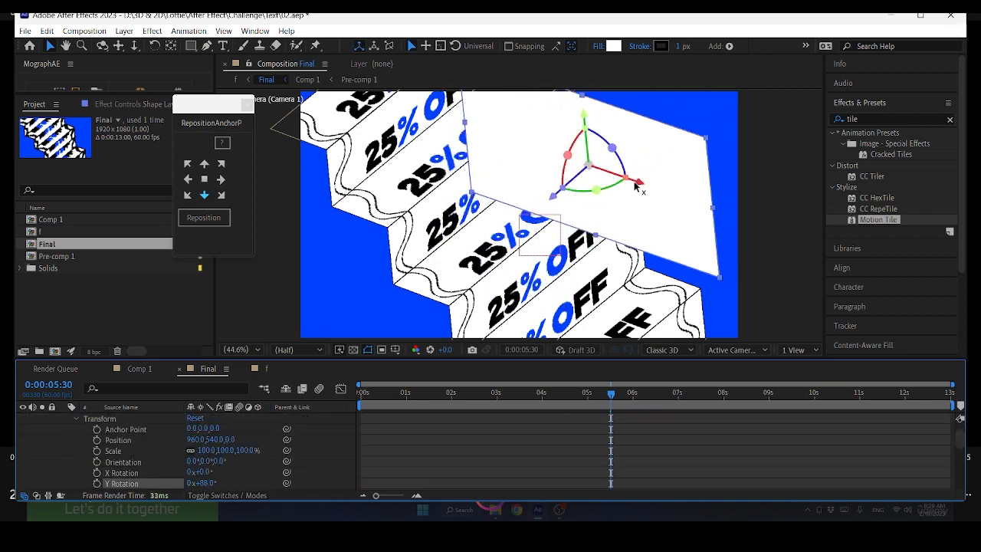
Move the rectangle to about 620, 1033, 571 at the lower left of the banner stack and set its Y Rotation to 90°.
{"action": "left_click_drag", "start_coordinate": [635, 183], "coordinate": [505, 192]}
{"action": "left_click_drag", "start_coordinate": [462, 170], "coordinate": [368, 236]}
{"action": "left_click_drag", "start_coordinate": [415, 157], "coordinate": [392, 329]}
{"action": "left_click_drag", "start_coordinate": [209, 482], "coordinate": [210, 483]}
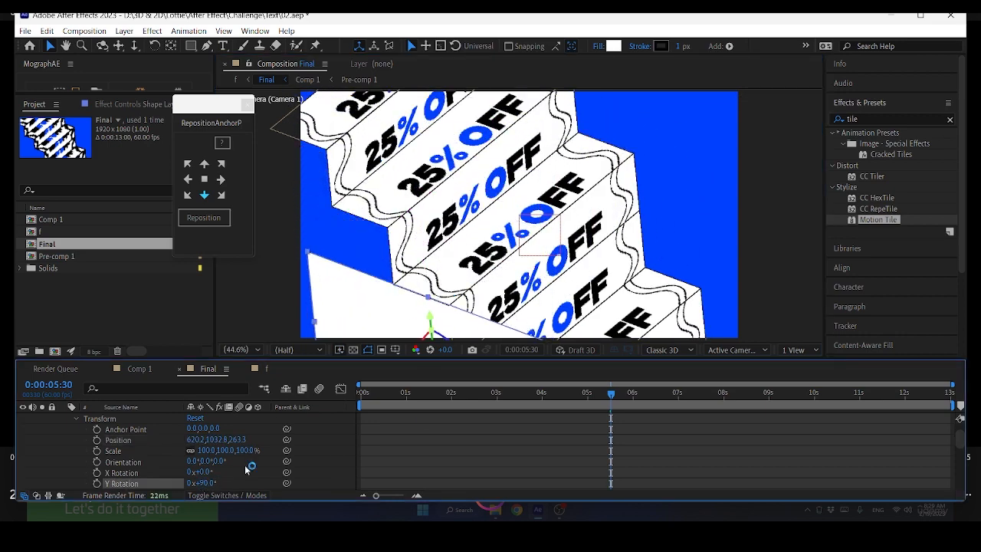
{"action": "mouse_move", "coordinate": [236, 440]}
{"action": "left_mouse_down"}
{"action": "mouse_move", "coordinate": [265, 447]}
{"action": "mouse_move", "coordinate": [245, 439]}
{"action": "left_mouse_up"}
{"action": "left_click", "coordinate": [411, 327]}
{"action": "left_click", "coordinate": [719, 244]}
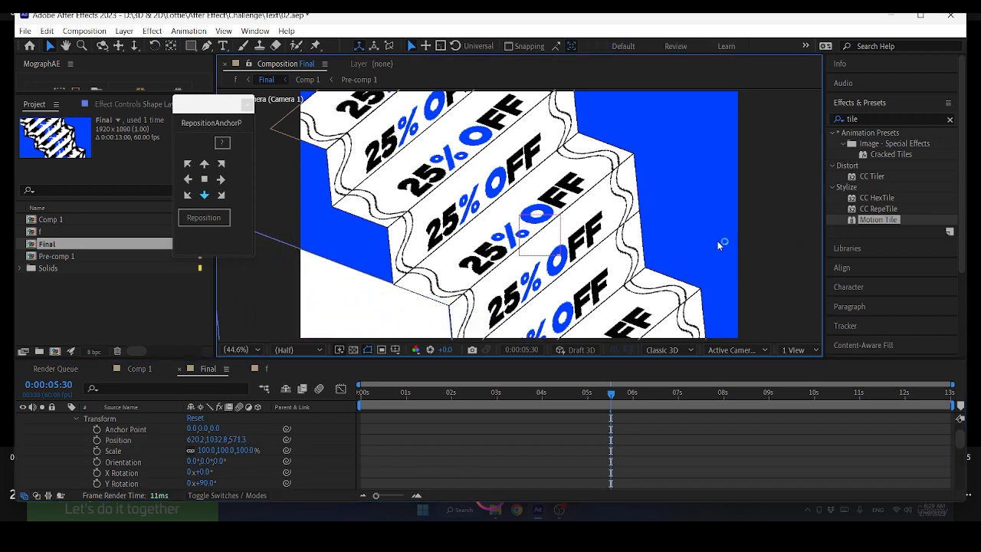
Unlink the rectangle's scale, reduce its Y Scale to 57% and raise it to about Y 777.
{"action": "left_click", "coordinate": [369, 312]}
{"action": "scroll", "coordinate": [120, 434], "scroll_direction": "down", "scroll_amount": 1}
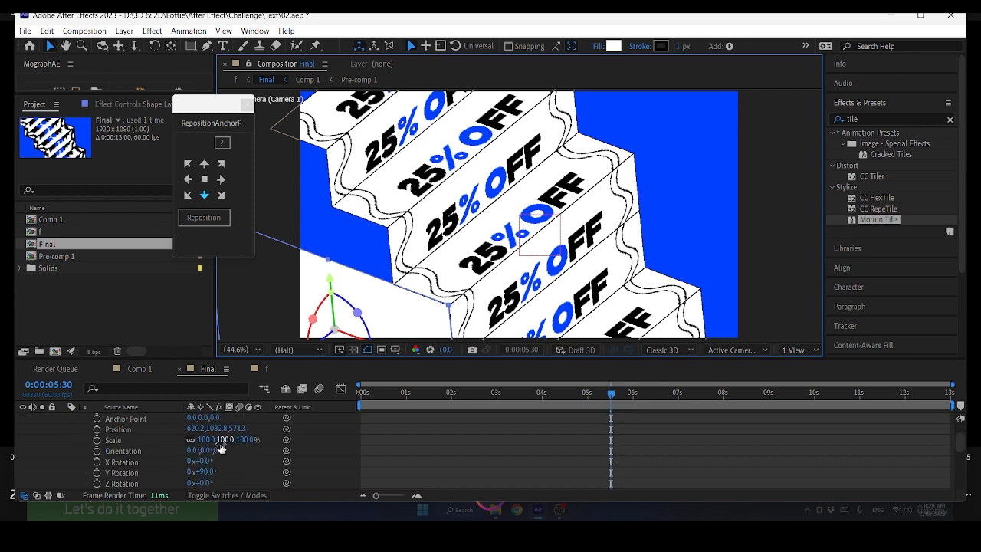
{"action": "scroll", "coordinate": [183, 476], "scroll_direction": "down", "scroll_amount": 3}
{"action": "scroll", "coordinate": [123, 449], "scroll_direction": "up", "scroll_amount": 3}
{"action": "left_click", "coordinate": [191, 440]}
{"action": "left_click_drag", "start_coordinate": [223, 440], "coordinate": [201, 447]}
{"action": "left_click_drag", "start_coordinate": [331, 282], "coordinate": [328, 197]}
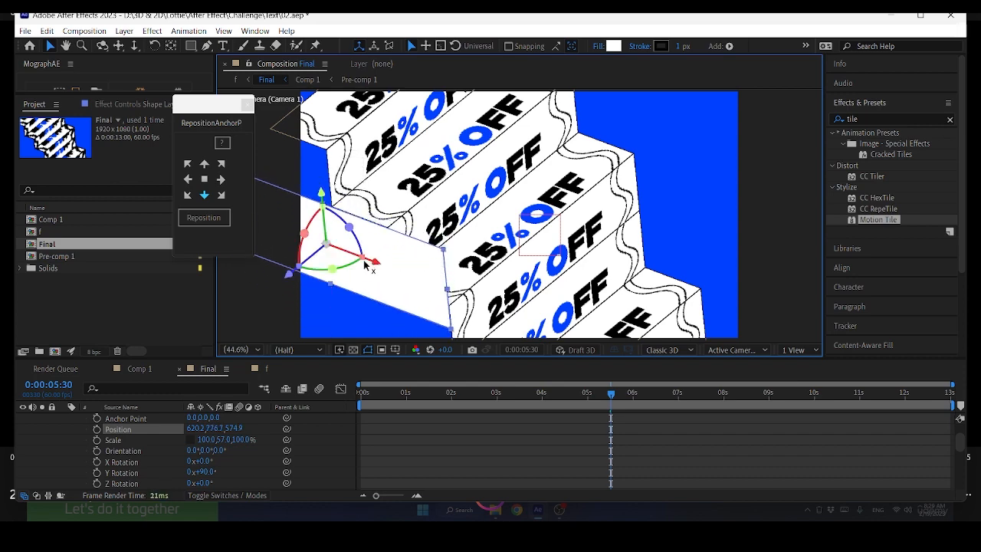
Shift the rectangle to about 620, 746, 744 against the stack's folded edge and reduce its Y Scale to 43%.
{"action": "left_click_drag", "start_coordinate": [365, 264], "coordinate": [313, 253]}
{"action": "left_click_drag", "start_coordinate": [264, 183], "coordinate": [263, 171]}
{"action": "left_click_drag", "start_coordinate": [222, 440], "coordinate": [212, 440]}
{"action": "left_click", "coordinate": [278, 295]}
Fine-tune the rectangle against the banner edge with a Y Scale of 42% and a Z Position of 743.5.
{"action": "scroll", "coordinate": [326, 228], "scroll_direction": "up", "scroll_amount": 2}
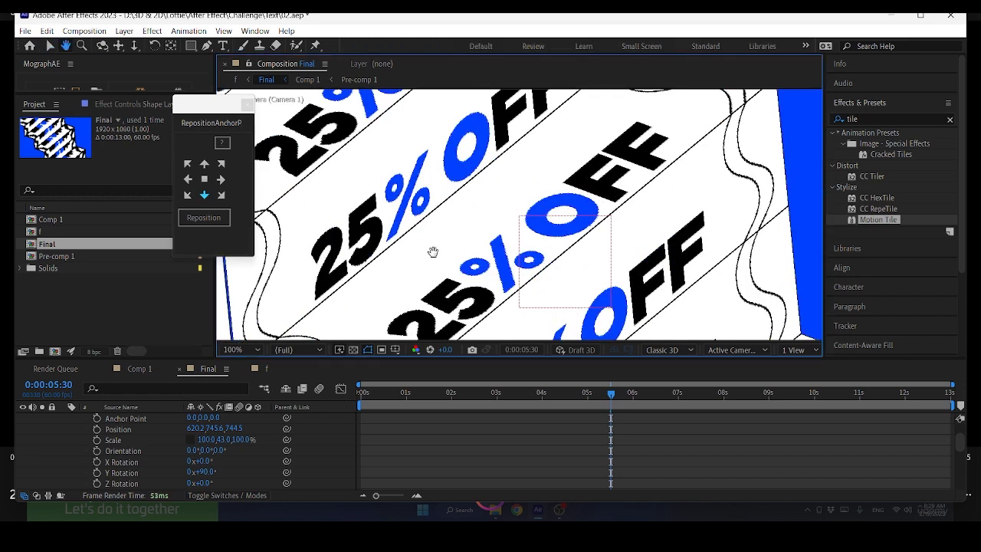
{"action": "left_click_drag", "start_coordinate": [433, 252], "coordinate": [727, 223]}
{"action": "left_click_drag", "start_coordinate": [222, 441], "coordinate": [222, 441]}
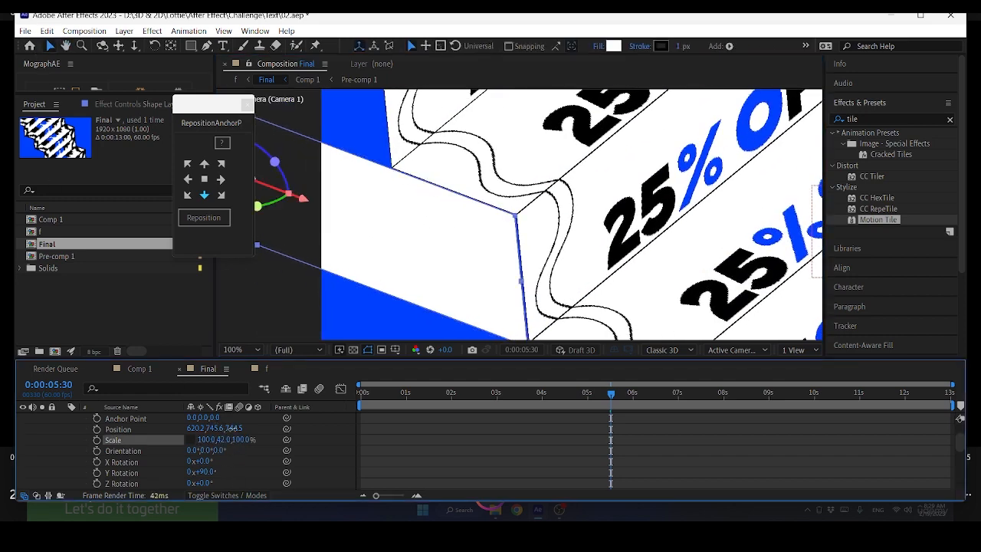
{"action": "left_click", "coordinate": [370, 322]}
{"action": "scroll", "coordinate": [371, 322], "scroll_direction": "down", "scroll_amount": 2}
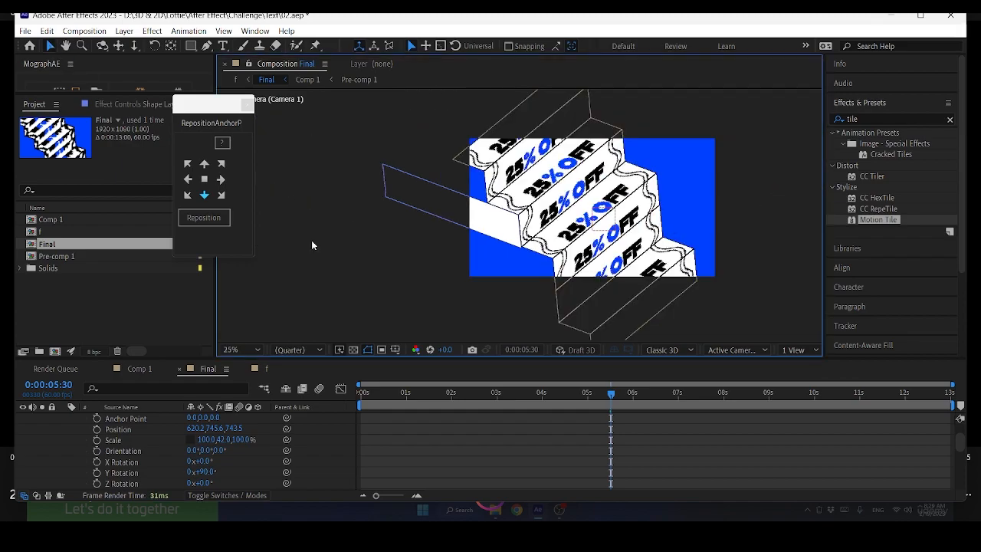
Preview the animation, then place a copy of the side rectangle one level lower beside the banner stack.
{"action": "key", "text": "shift+slash"}
{"action": "key", "text": "space"}
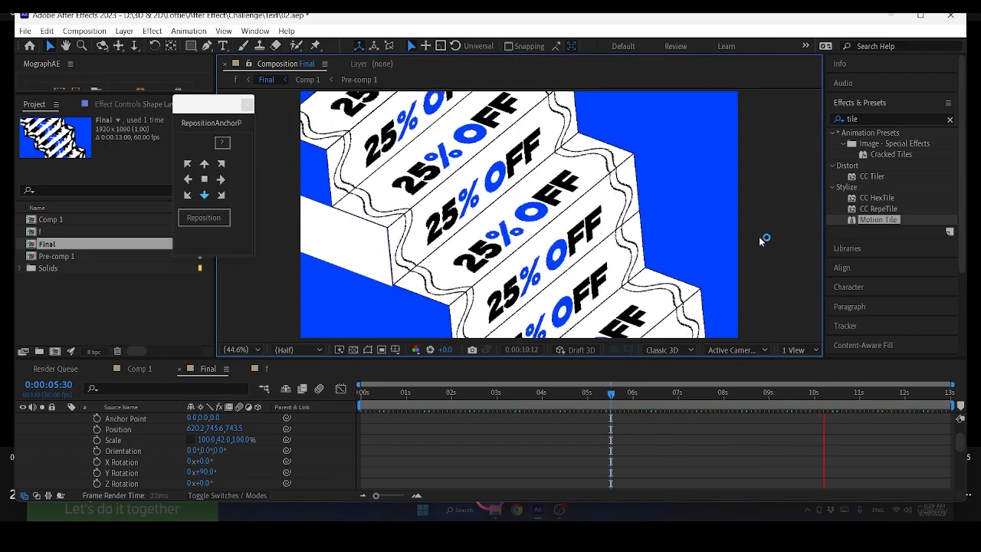
{"action": "key", "text": "space"}
{"action": "left_click_drag", "start_coordinate": [264, 164], "coordinate": [277, 288]}
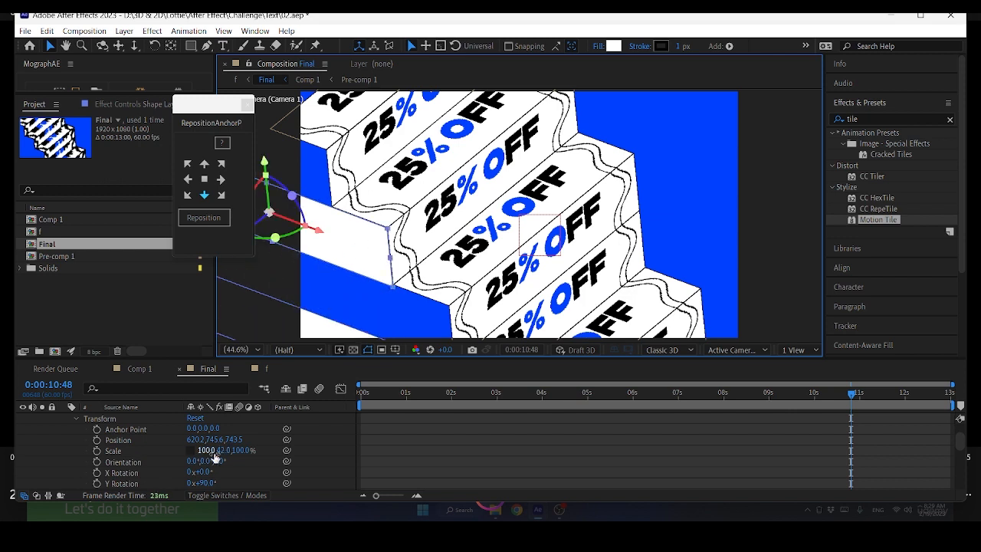
Fine-tune the original side rectangle to a Y Scale of 41% and a Position of about 621.2, 743.9, 744.1.
{"action": "left_click_drag", "start_coordinate": [219, 451], "coordinate": [223, 451]}
{"action": "key", "text": "period"}
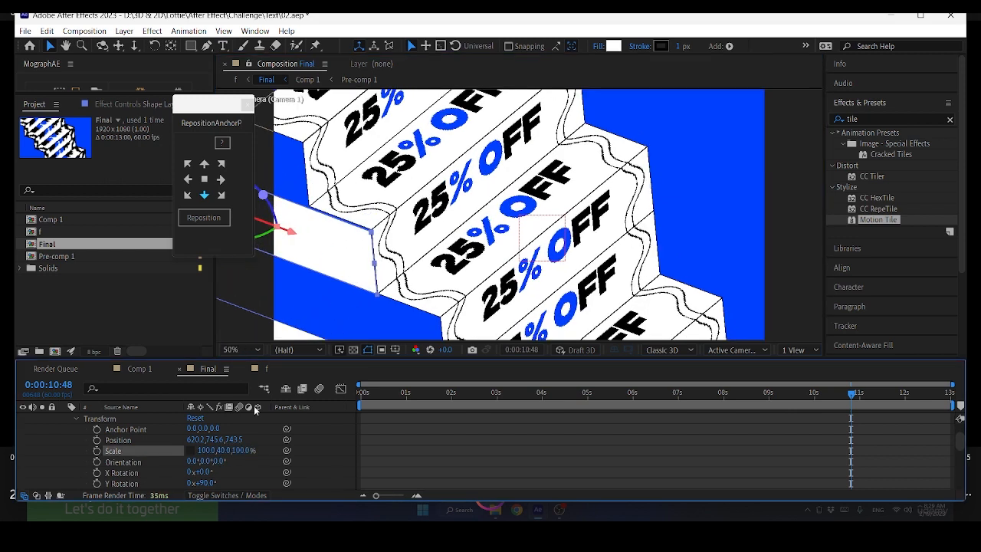
{"action": "key", "text": "comma"}
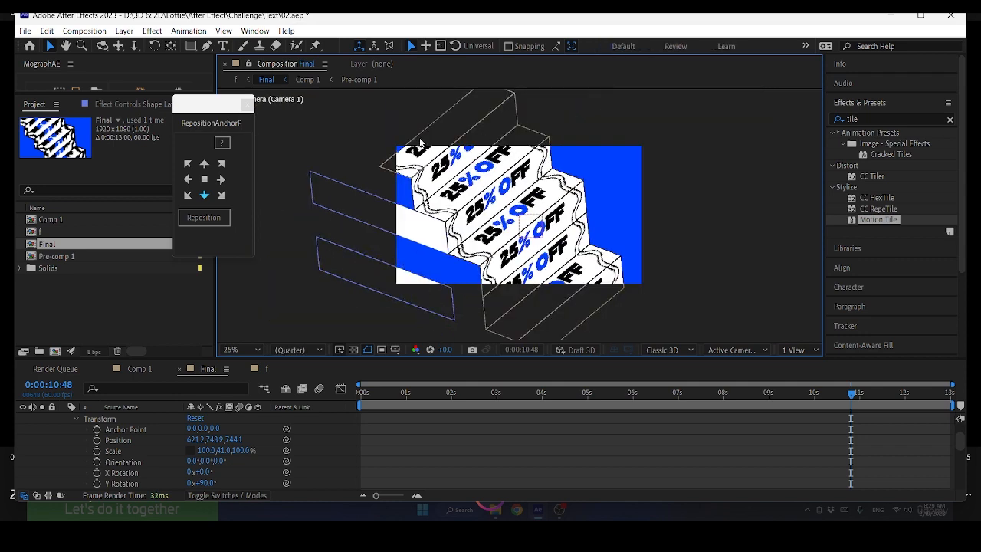
{"action": "left_click_drag", "start_coordinate": [536, 192], "coordinate": [569, 276]}
{"action": "left_click", "coordinate": [659, 309]}
Nudge the side rectangles upward against the banner folds, bringing the original to a Position of about 636.1, 719.5, 753.
{"action": "scroll", "coordinate": [594, 316], "scroll_direction": "up", "scroll_amount": 2}
{"action": "left_click", "coordinate": [317, 251]}
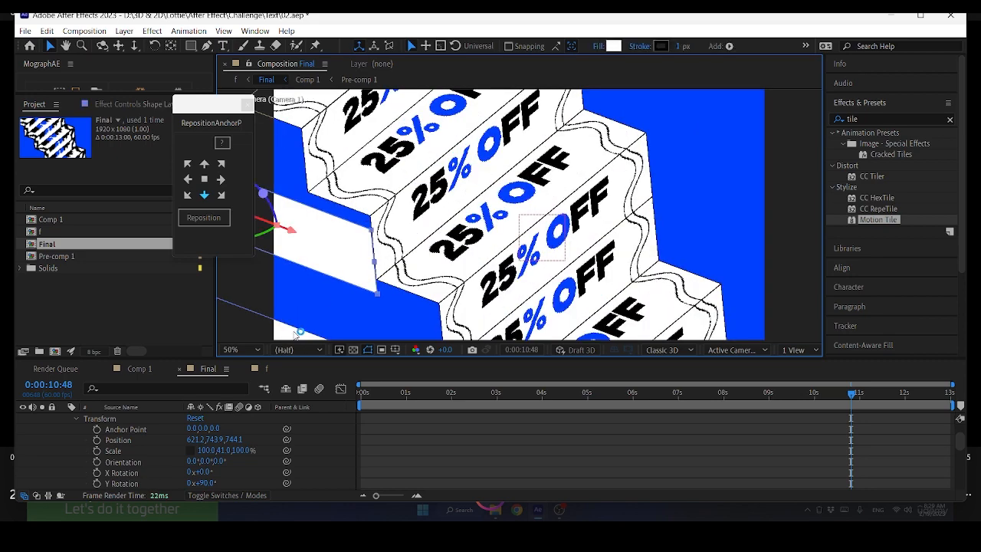
{"action": "key", "text": "Up"}
{"action": "key", "text": "Up"}
{"action": "key", "text": "Up"}
{"action": "key", "text": "Up"}
{"action": "key", "text": "Up"}
{"action": "key", "text": "Up"}
{"action": "key", "text": "Up"}
{"action": "key", "text": "Up"}
{"action": "key", "text": "Up"}
{"action": "key", "text": "Up"}
{"action": "key", "text": "Up"}
{"action": "key", "text": "Up"}
{"action": "key", "text": "Up"}
{"action": "key", "text": "Up"}
{"action": "key", "text": "Up"}
{"action": "left_click", "coordinate": [713, 279]}
{"action": "scroll", "coordinate": [714, 278], "scroll_direction": "down", "scroll_amount": 2}
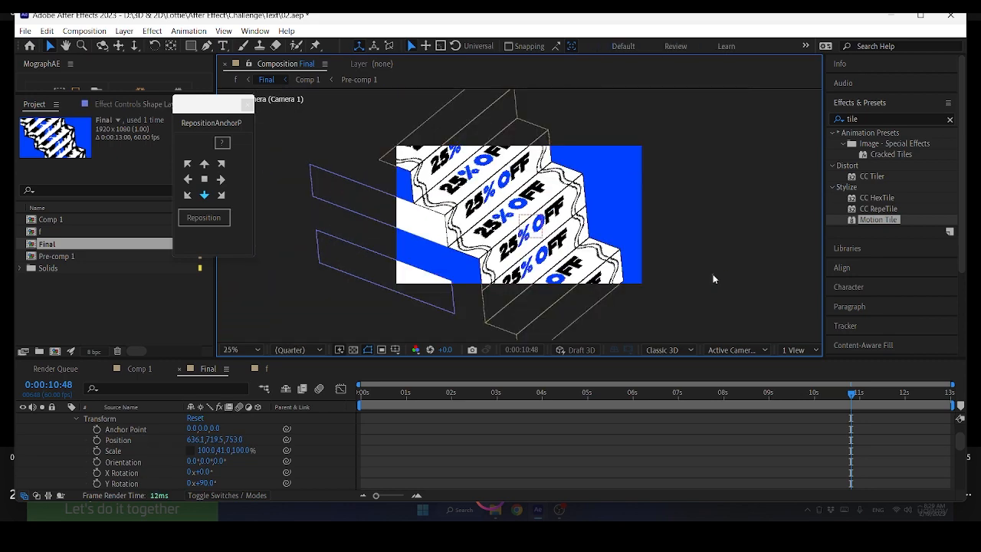
Shift the lower rectangle against the lowest banner fold and place a copy of it directly above to fill the blue gap.
{"action": "left_click", "coordinate": [934, 17]}
{"action": "key", "text": "space"}
{"action": "key", "text": "space"}
{"action": "left_click", "coordinate": [428, 285]}
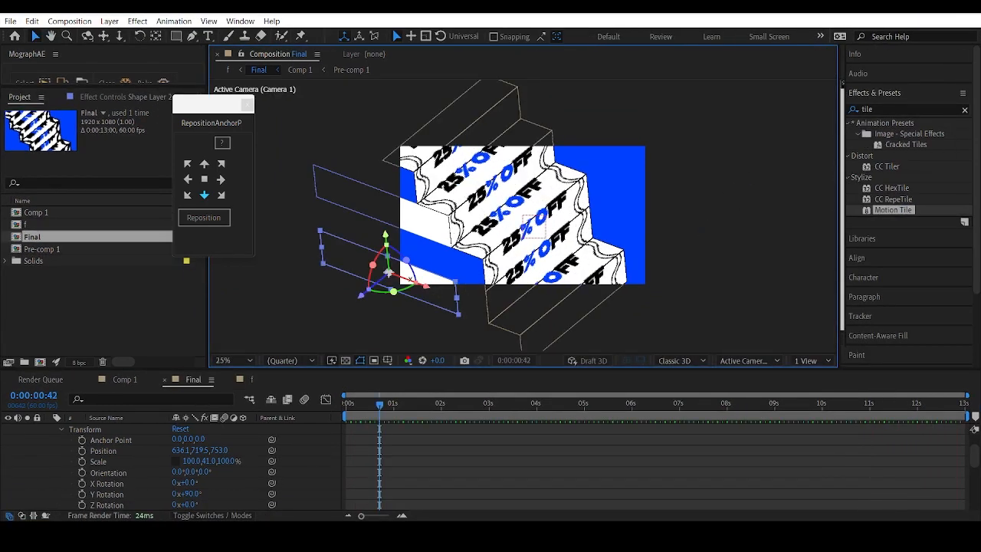
{"action": "left_click_drag", "start_coordinate": [428, 288], "coordinate": [453, 297]}
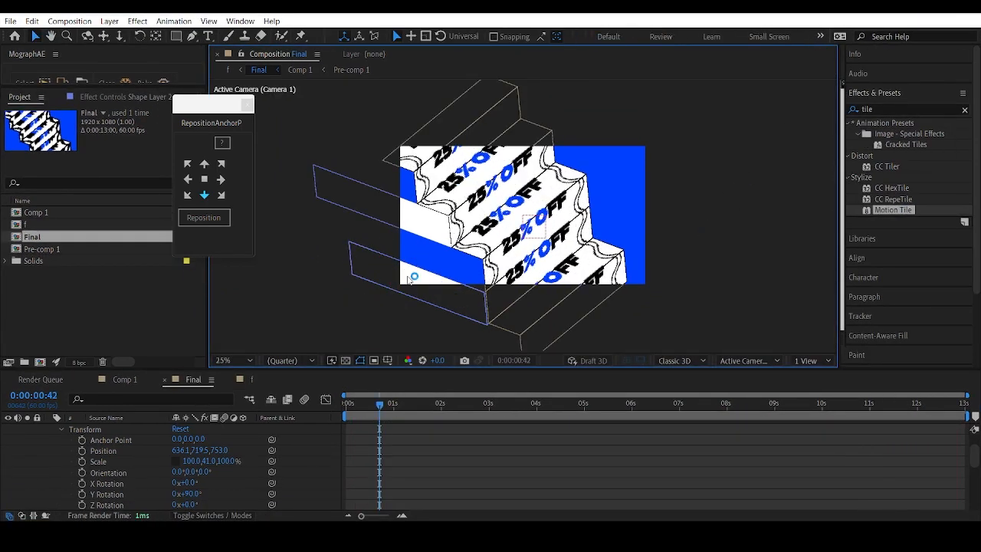
{"action": "left_click_drag", "start_coordinate": [426, 254], "coordinate": [426, 217]}
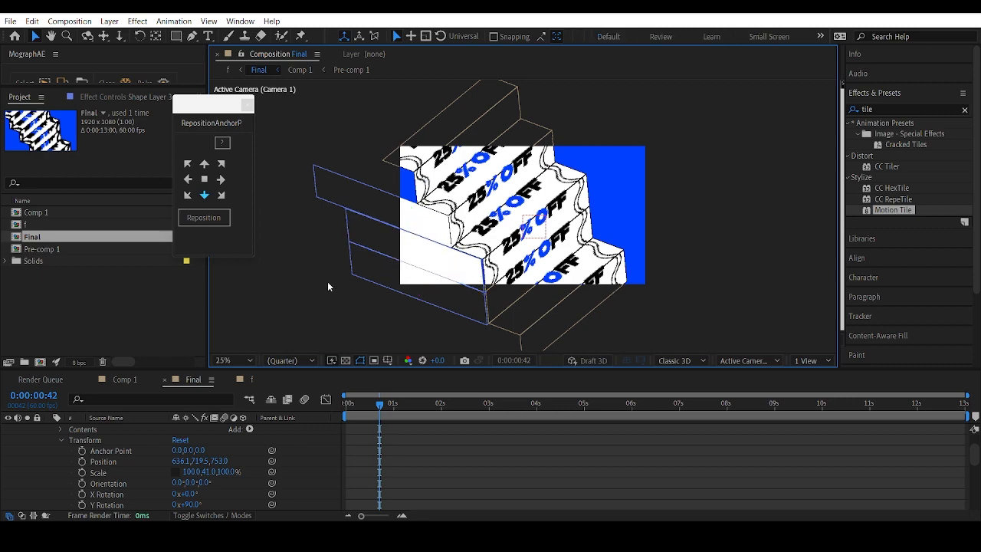
{"action": "key", "text": "period"}
{"action": "key", "text": "comma"}
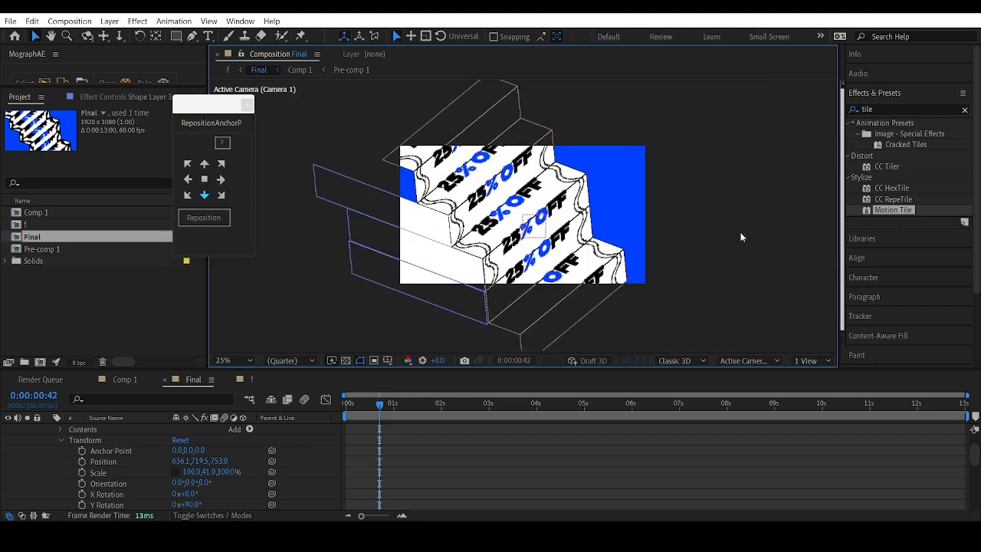
{"action": "key", "text": "space"}
Duplicate the original side rectangle and fit the copy against the uppermost banner fold.
{"action": "key", "text": "ctrl+d"}
{"action": "left_click_drag", "start_coordinate": [379, 170], "coordinate": [377, 133]}
{"action": "left_click_drag", "start_coordinate": [416, 183], "coordinate": [720, 301]}
{"action": "key", "text": "period"}
{"action": "key", "text": "period"}
{"action": "key", "text": "space"}
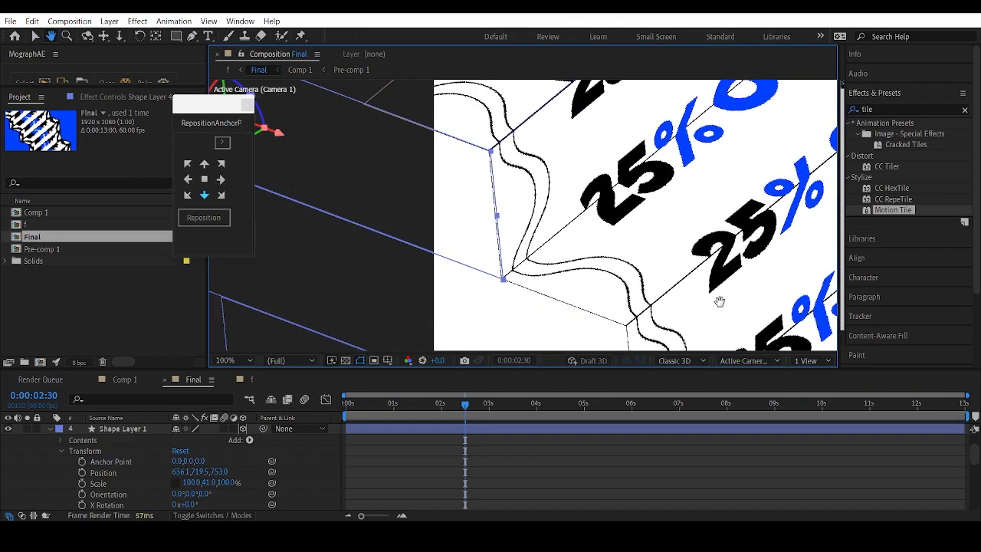
{"action": "scroll", "coordinate": [384, 207], "scroll_direction": "down", "scroll_amount": 3}
{"action": "left_click", "coordinate": [34, 36]}
Fit the composition in the viewer and preview how the side rectangles meet the scrolling banners.
{"action": "key", "text": "space"}
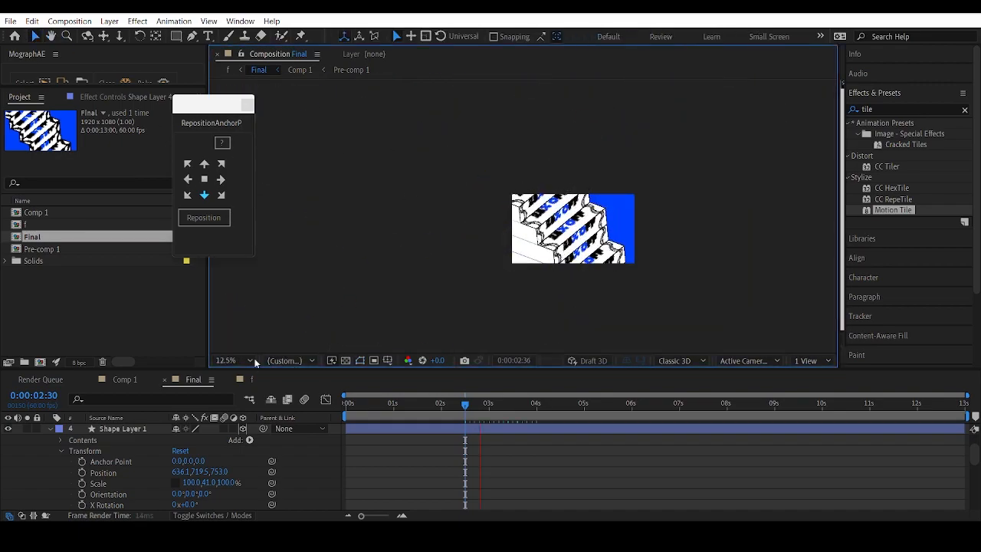
{"action": "left_click", "coordinate": [251, 361]}
{"action": "left_click", "coordinate": [293, 198]}
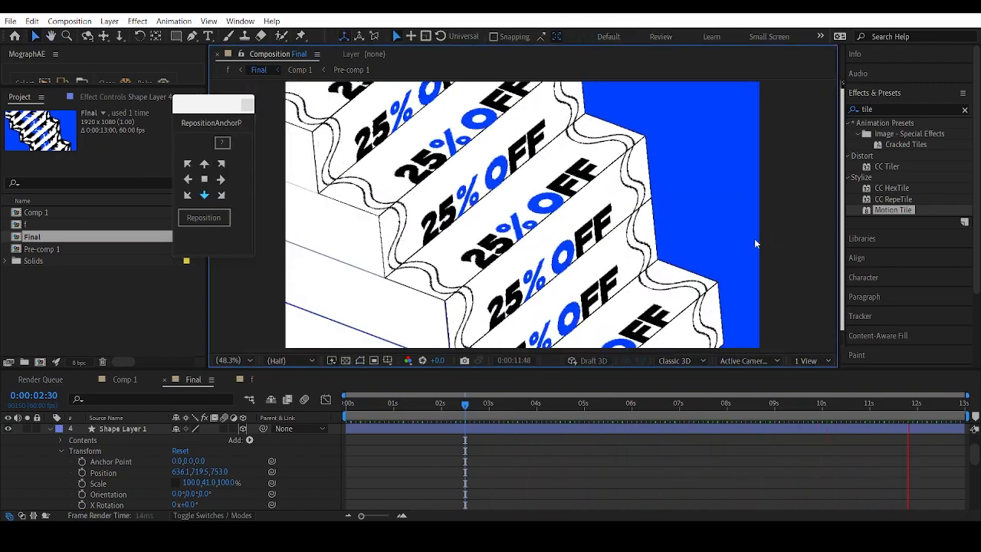
{"action": "key", "text": "space"}
{"action": "left_click", "coordinate": [429, 324]}
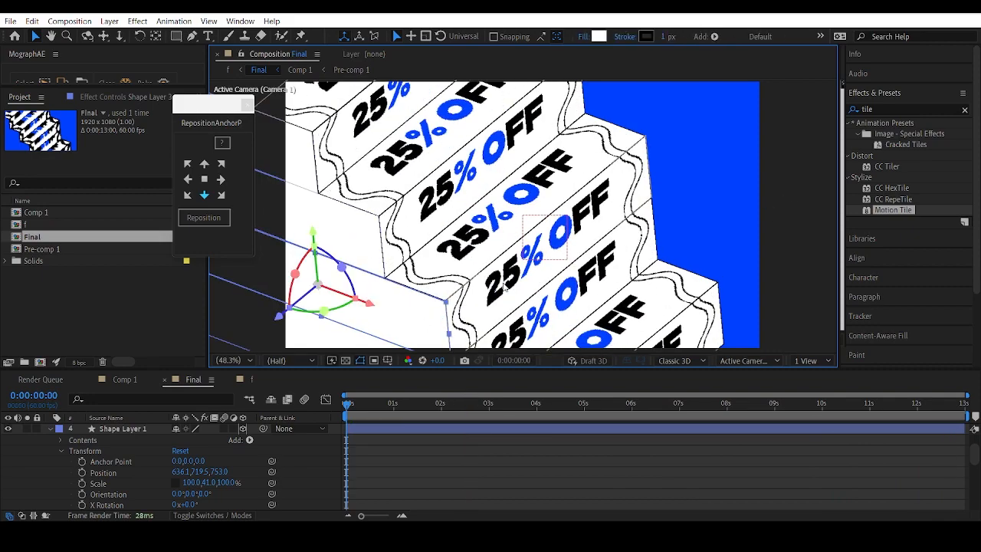
{"action": "key", "text": "space"}
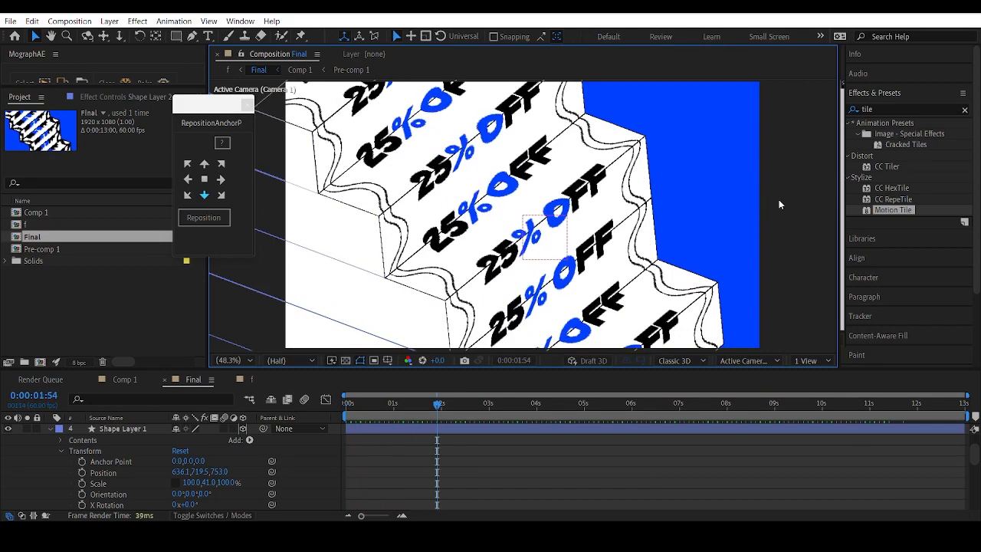
Collapse Shape Layer 1's properties and play back the full stack.
{"action": "left_click", "coordinate": [44, 429]}
{"action": "left_click", "coordinate": [51, 430]}
{"action": "left_click", "coordinate": [791, 216]}
{"action": "scroll", "coordinate": [778, 216], "scroll_direction": "down", "scroll_amount": 2}
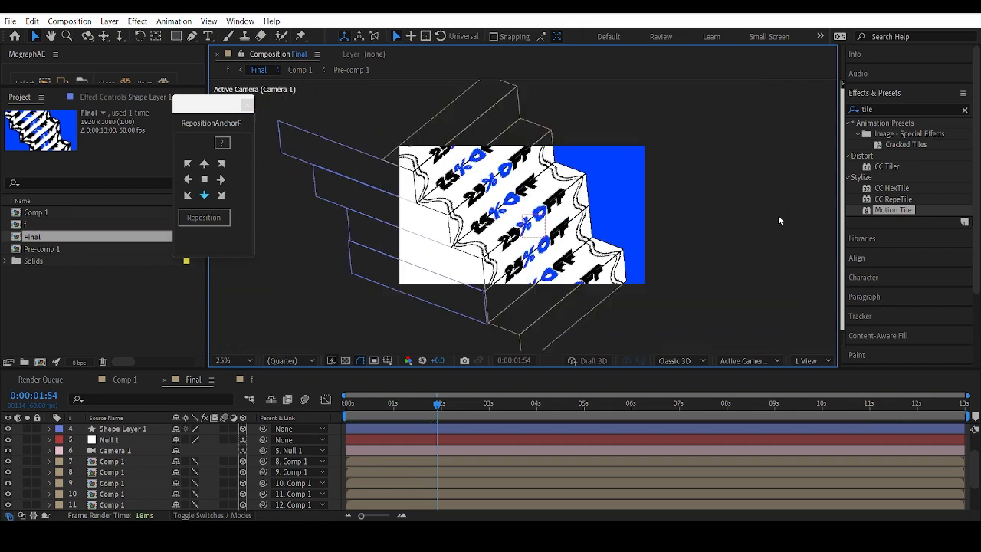
{"action": "left_click", "coordinate": [288, 289]}
{"action": "key", "text": "space"}
{"action": "key", "text": "space"}
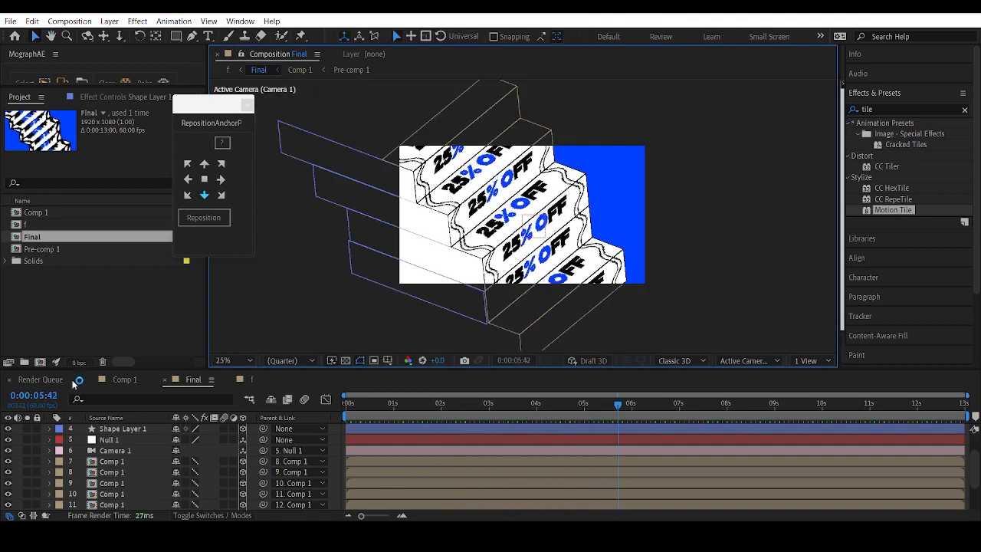
Recolour the strokes of all five wavy-line shape layers in Pre-comp 1 to light grey B9B9B9 and return to Final.
{"action": "double_click", "coordinate": [120, 451]}
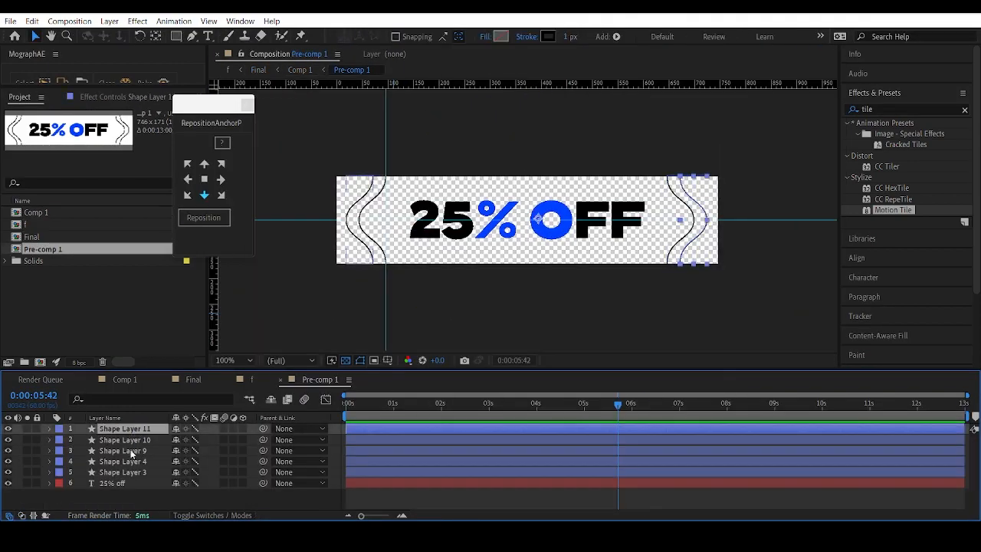
{"action": "left_click", "coordinate": [135, 473], "text": "shift"}
{"action": "left_click", "coordinate": [549, 37]}
{"action": "left_click_drag", "start_coordinate": [637, 368], "coordinate": [614, 357]}
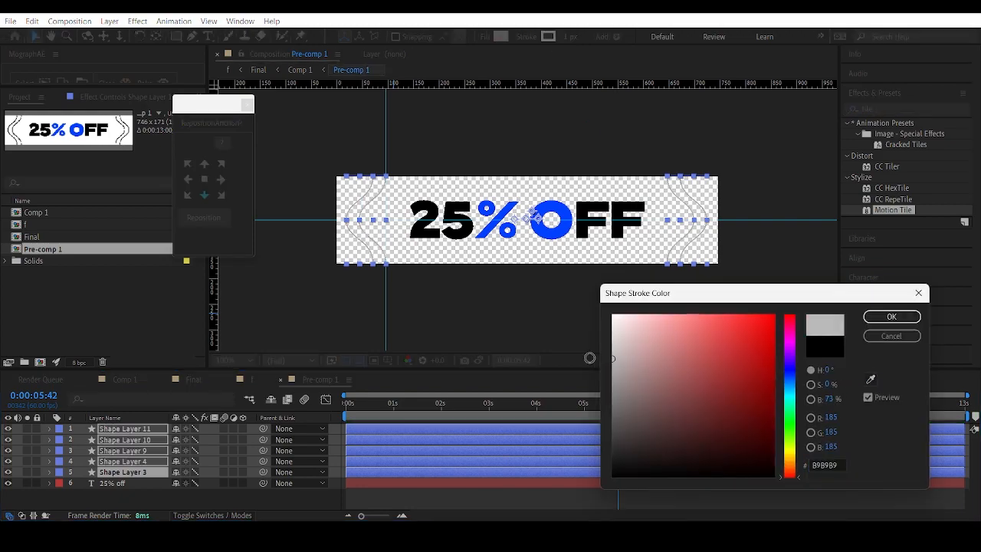
{"action": "left_click", "coordinate": [891, 315]}
{"action": "left_click", "coordinate": [186, 382]}
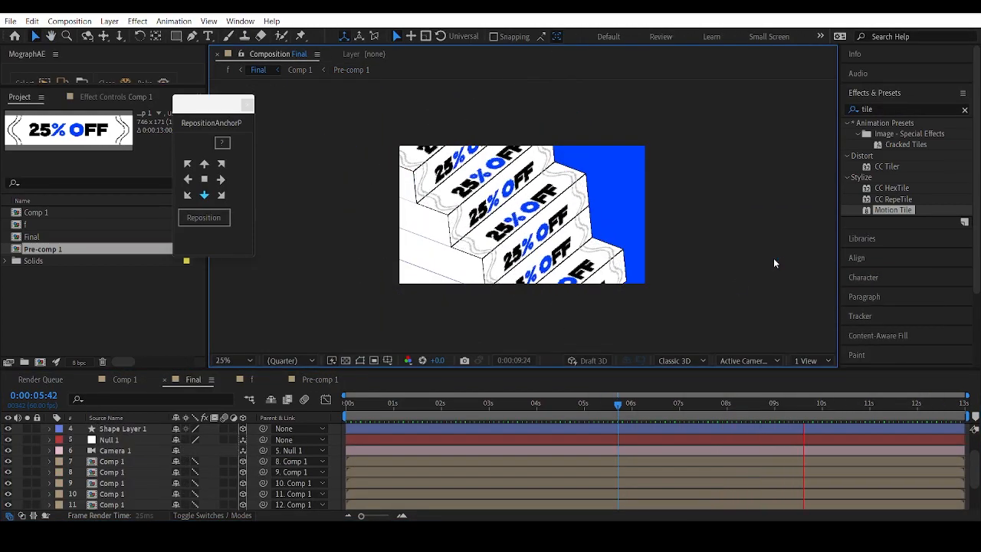
Change the 25% OFF text in Pre-comp 1 to the Bold style of the Ezra font.
{"action": "left_click", "coordinate": [320, 380]}
{"action": "left_click", "coordinate": [146, 483]}
{"action": "left_click", "coordinate": [868, 277]}
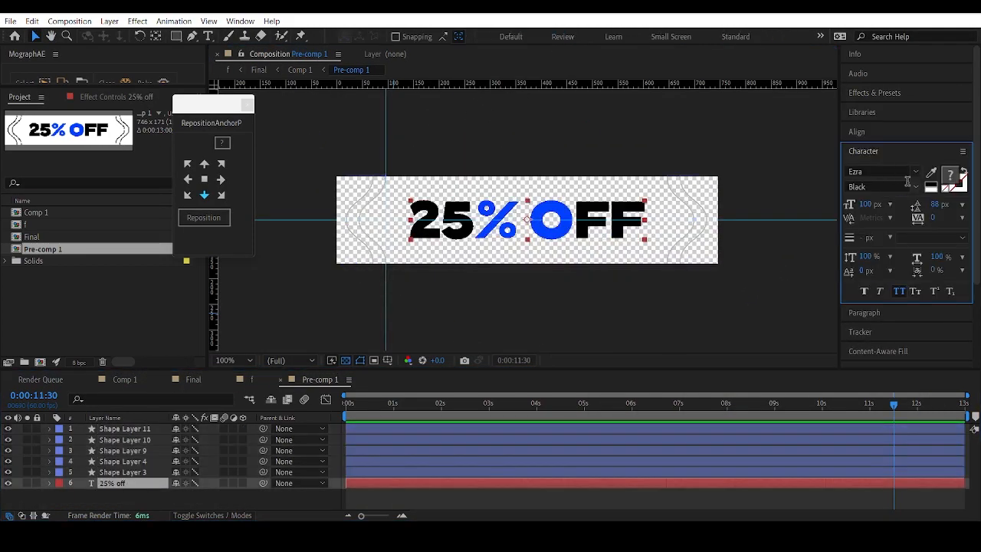
{"action": "left_click", "coordinate": [915, 186]}
{"action": "left_click", "coordinate": [876, 312]}
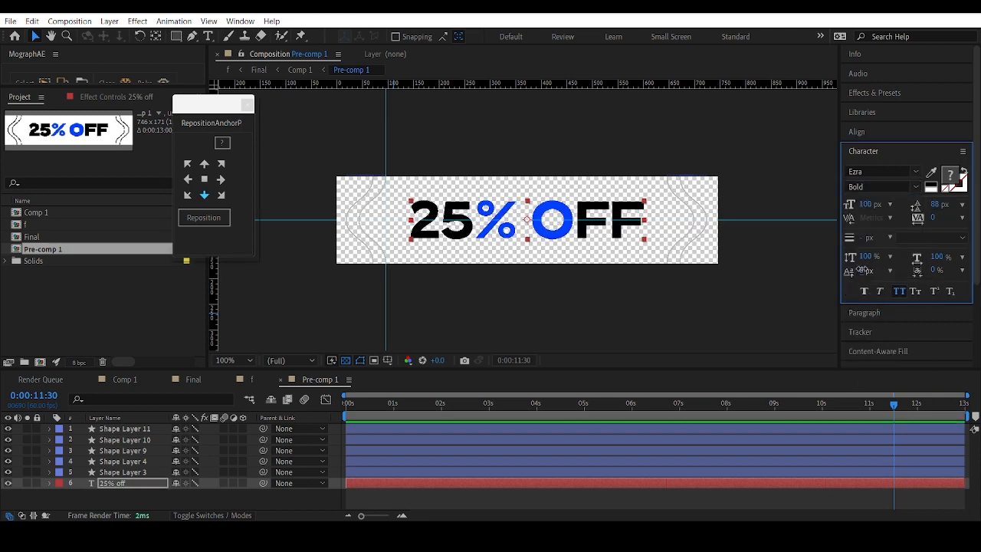
Stretch the 25% OFF text to a vertical scale of 225%, filling the banner height, and preview it in Final.
{"action": "left_click_drag", "start_coordinate": [864, 267], "coordinate": [908, 262]}
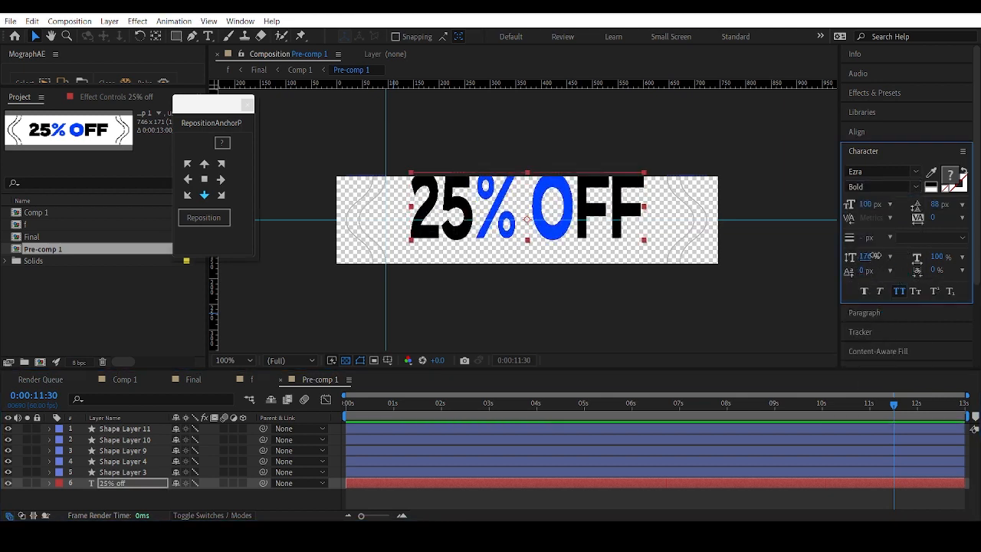
{"action": "left_click", "coordinate": [868, 257]}
{"action": "type", "text": "250"}
{"action": "key", "text": "Return"}
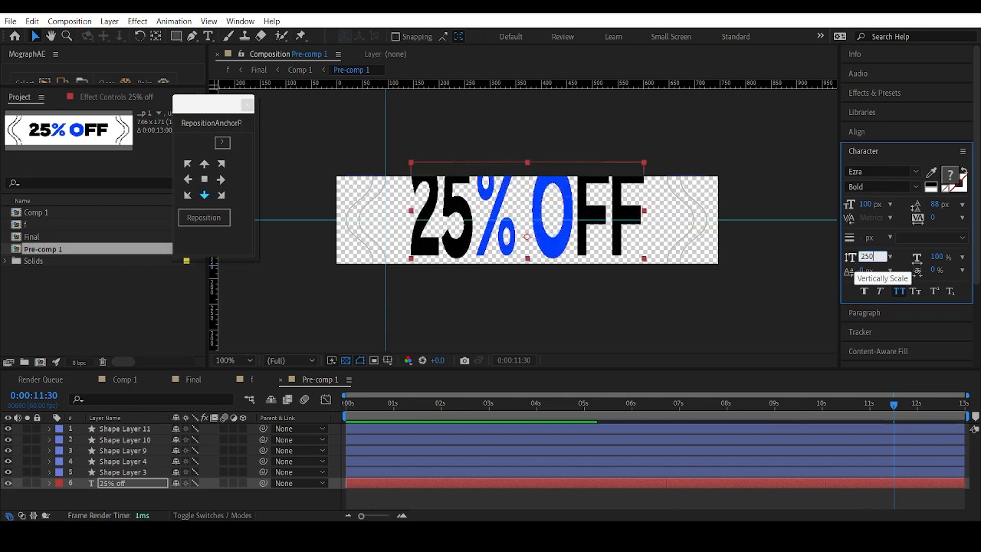
{"action": "type", "text": "225"}
{"action": "key", "text": "Return"}
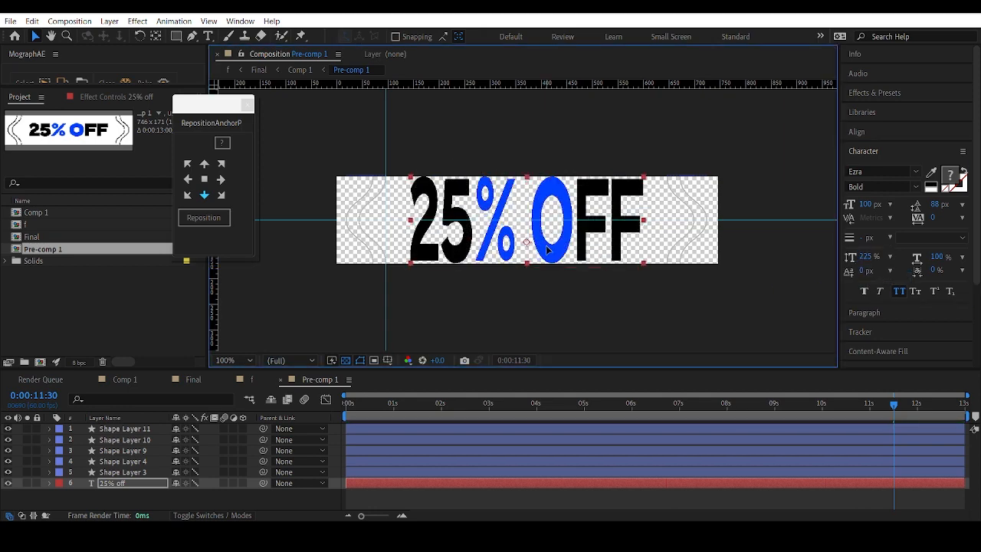
{"action": "left_click", "coordinate": [857, 131]}
{"action": "left_click", "coordinate": [190, 381]}
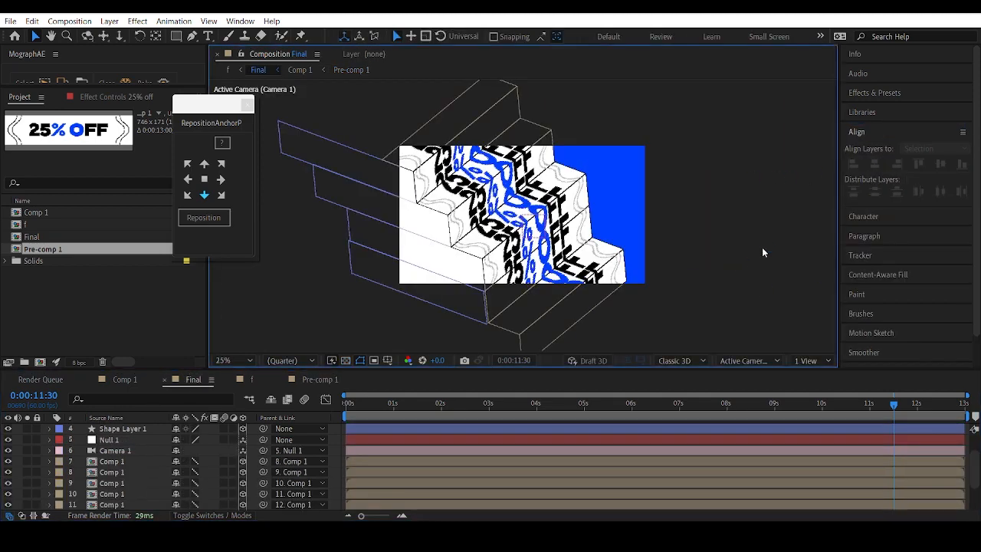
{"action": "key", "text": "space"}
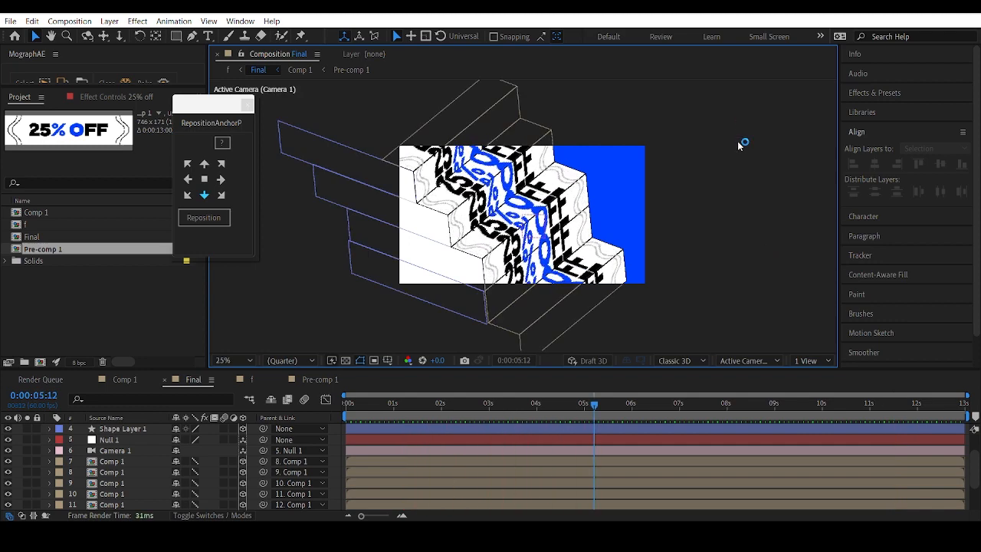
Reduce the 25% OFF text's vertical scale in Pre-comp 1 and centre the text vertically in the composition.
{"action": "left_click", "coordinate": [321, 380]}
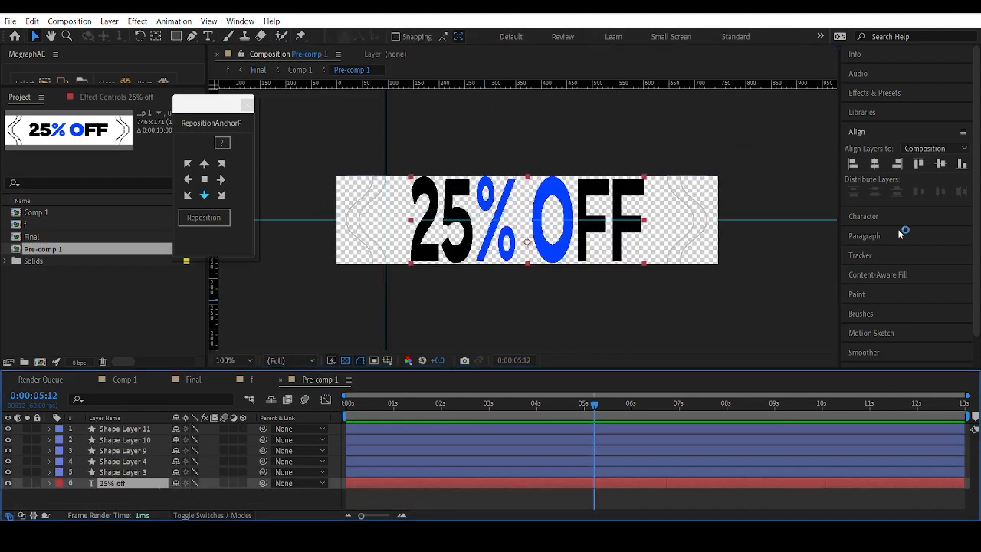
{"action": "left_click", "coordinate": [871, 218]}
{"action": "left_click", "coordinate": [871, 256]}
{"action": "type", "text": "170"}
{"action": "key", "text": "Return"}
{"action": "left_click", "coordinate": [902, 132]}
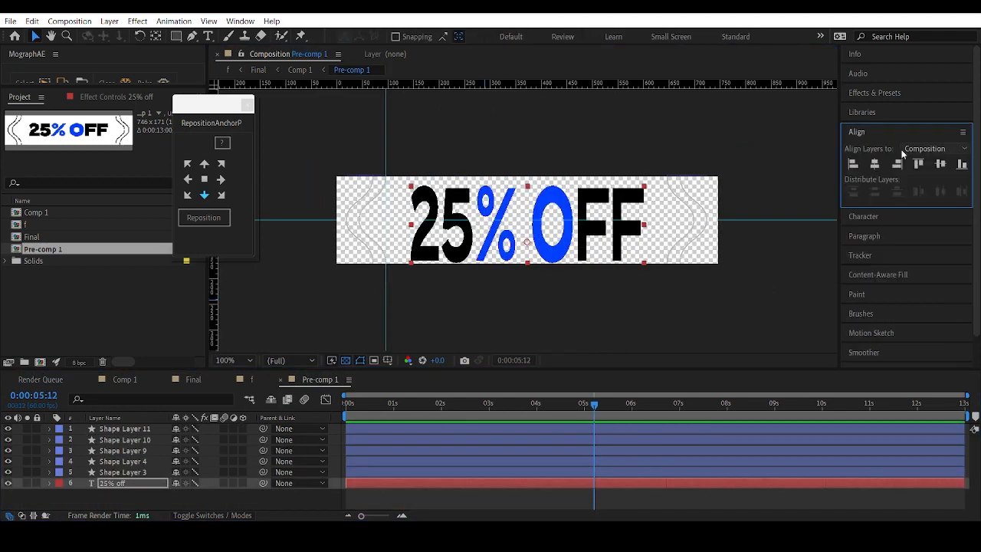
{"action": "left_click", "coordinate": [940, 165]}
Play back Final to check the resized text on the folded banners.
{"action": "left_click", "coordinate": [193, 380]}
{"action": "left_click", "coordinate": [728, 281]}
{"action": "key", "text": "space"}
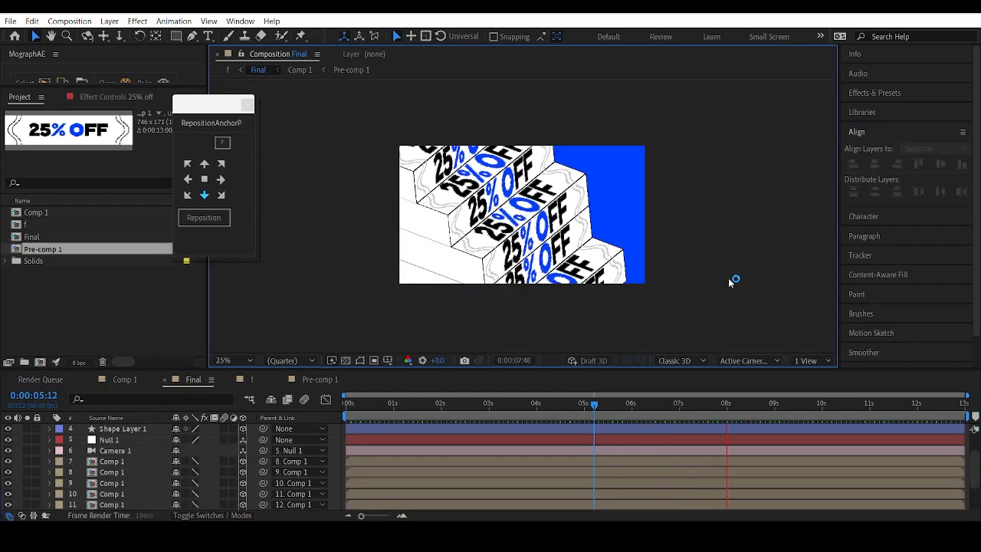
{"action": "key", "text": "space"}
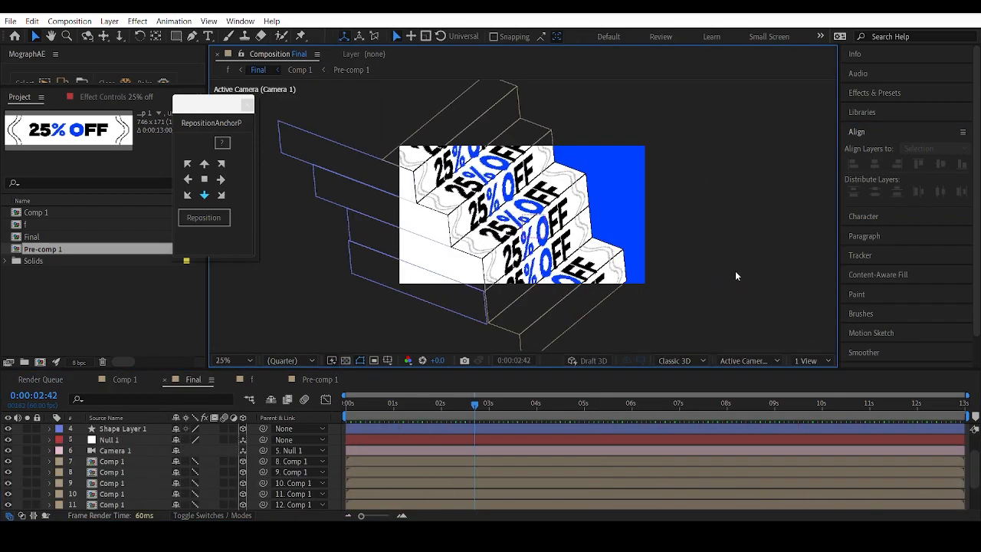
Try adding a Gradient Stroke to Shape Layer 1 and undo it.
{"action": "scroll", "coordinate": [312, 475], "scroll_direction": "up", "scroll_amount": 2}
{"action": "left_click", "coordinate": [144, 463]}
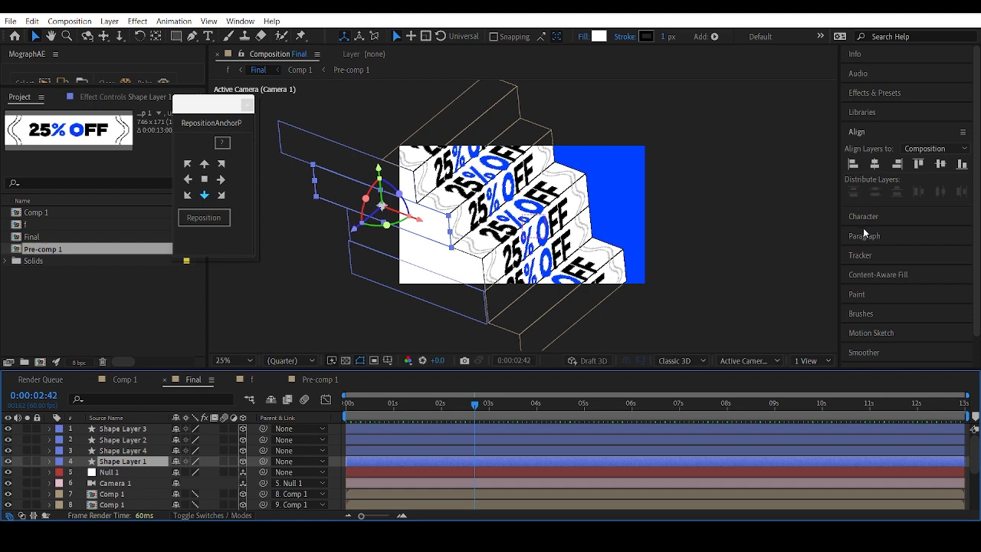
{"action": "left_click", "coordinate": [50, 462]}
{"action": "left_click", "coordinate": [251, 440]}
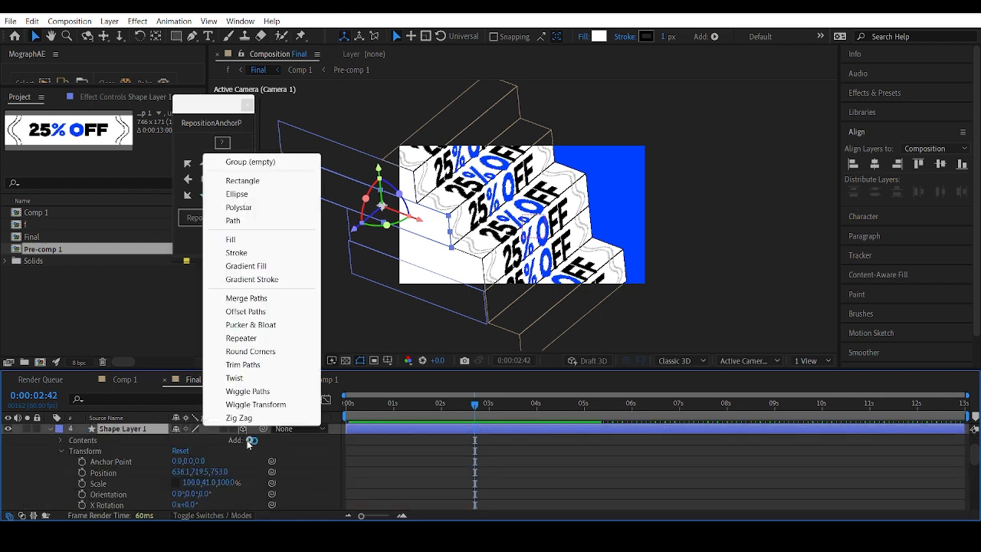
{"action": "left_click", "coordinate": [265, 282]}
{"action": "key", "text": "ctrl+z"}
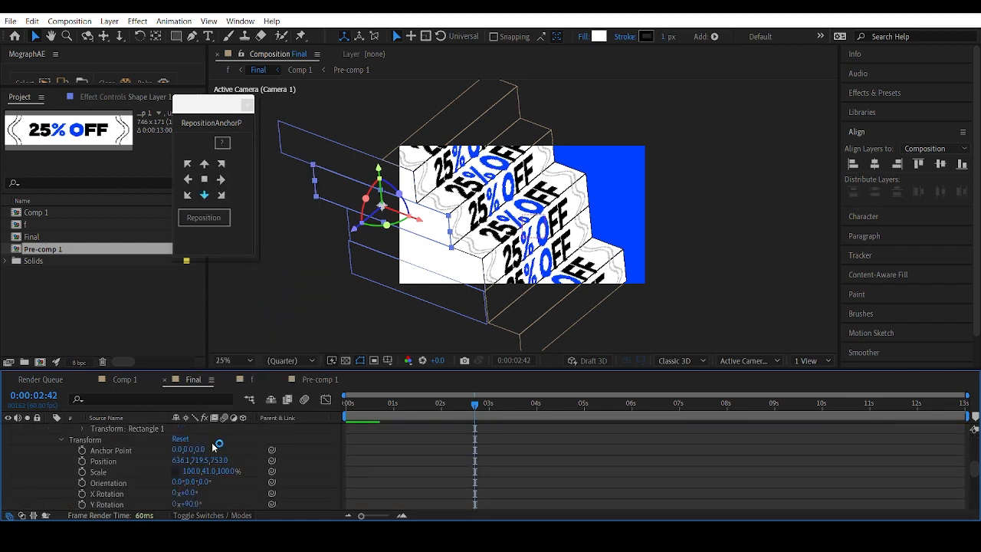
Add a Polystar path to the contents of Shape Layer 1.
{"action": "scroll", "coordinate": [219, 448], "scroll_direction": "up", "scroll_amount": 3}
{"action": "left_click", "coordinate": [252, 441]}
{"action": "left_click", "coordinate": [254, 207]}
{"action": "scroll", "coordinate": [206, 497], "scroll_direction": "down", "scroll_amount": 1}
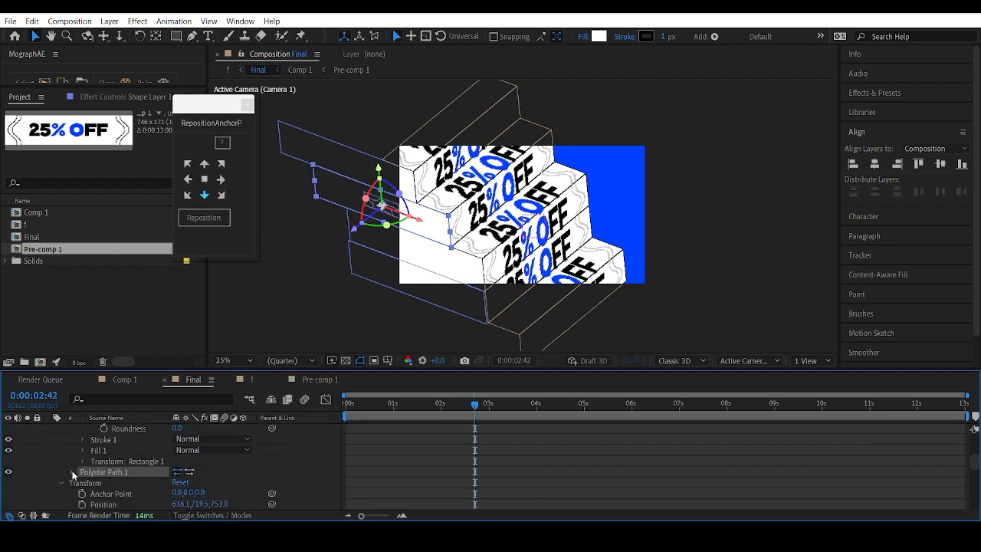
Try a 23-point Polystar path and a sideways move on Shape Layer 1, and undo the changes including the path.
{"action": "left_click", "coordinate": [72, 472]}
{"action": "left_click_drag", "start_coordinate": [178, 451], "coordinate": [186, 451]}
{"action": "left_click_drag", "start_coordinate": [417, 219], "coordinate": [462, 235]}
{"action": "key", "text": "ctrl+z"}
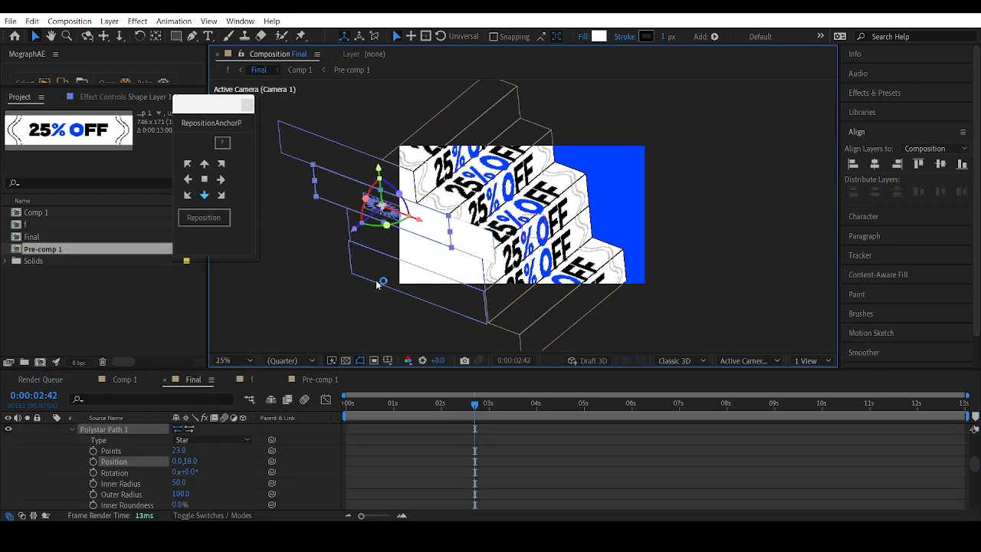
{"action": "key", "text": "ctrl+z"}
{"action": "key", "text": "ctrl+z"}
Reposition the shape layer's anchor point to the middle of its right edge.
{"action": "left_click", "coordinate": [221, 180]}
{"action": "left_click", "coordinate": [207, 219]}
{"action": "scroll", "coordinate": [249, 446], "scroll_direction": "up", "scroll_amount": 2}
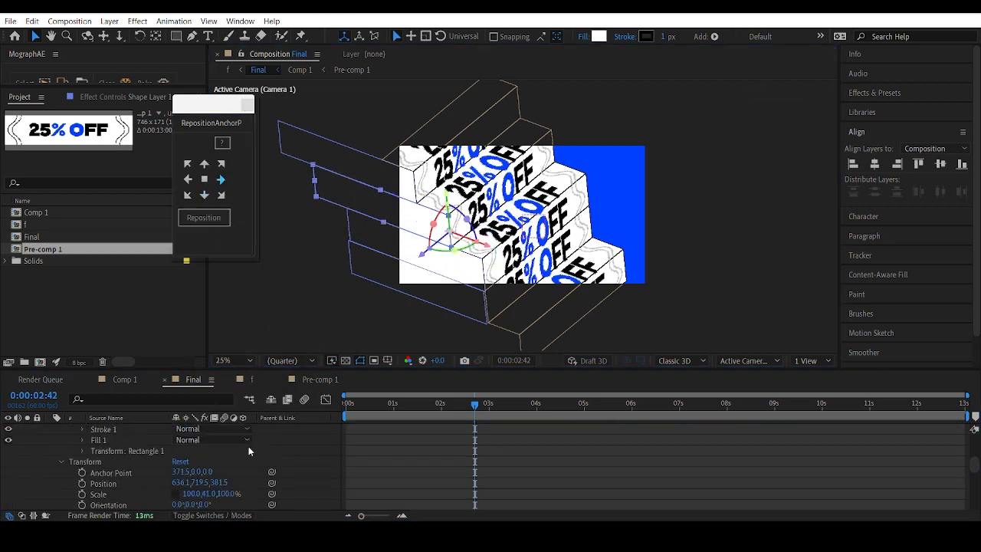
Set the Final composition's background colour to black in its composition settings.
{"action": "left_click", "coordinate": [666, 263]}
{"action": "left_click", "coordinate": [69, 21]}
{"action": "left_click", "coordinate": [92, 48]}
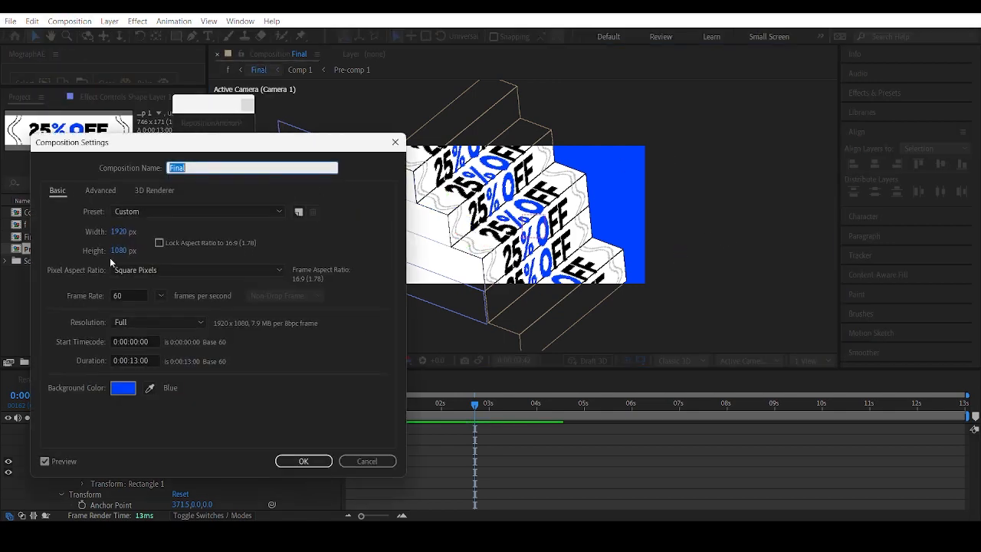
{"action": "left_click", "coordinate": [123, 387]}
{"action": "left_click", "coordinate": [870, 379]}
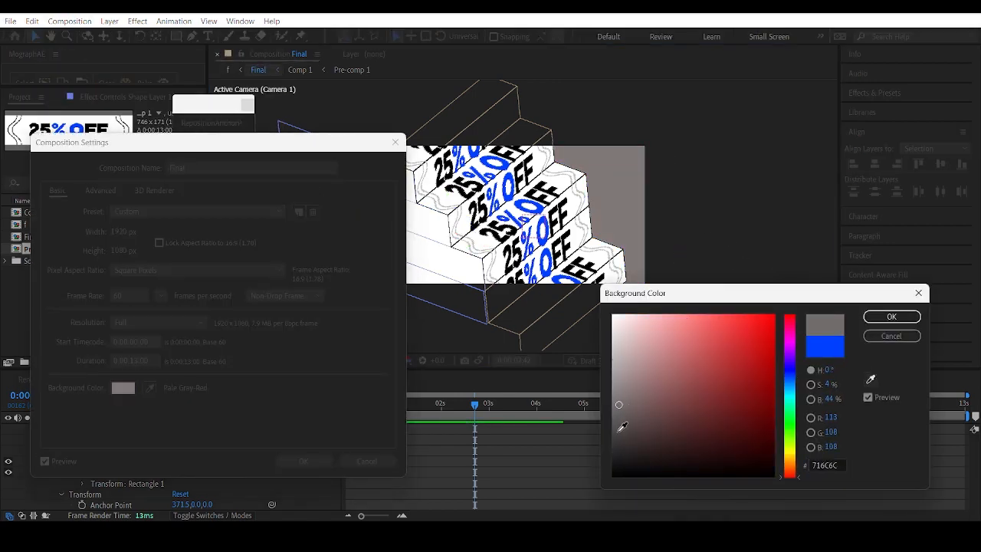
{"action": "left_click", "coordinate": [614, 476]}
{"action": "left_click", "coordinate": [892, 318]}
{"action": "key", "text": "Return"}
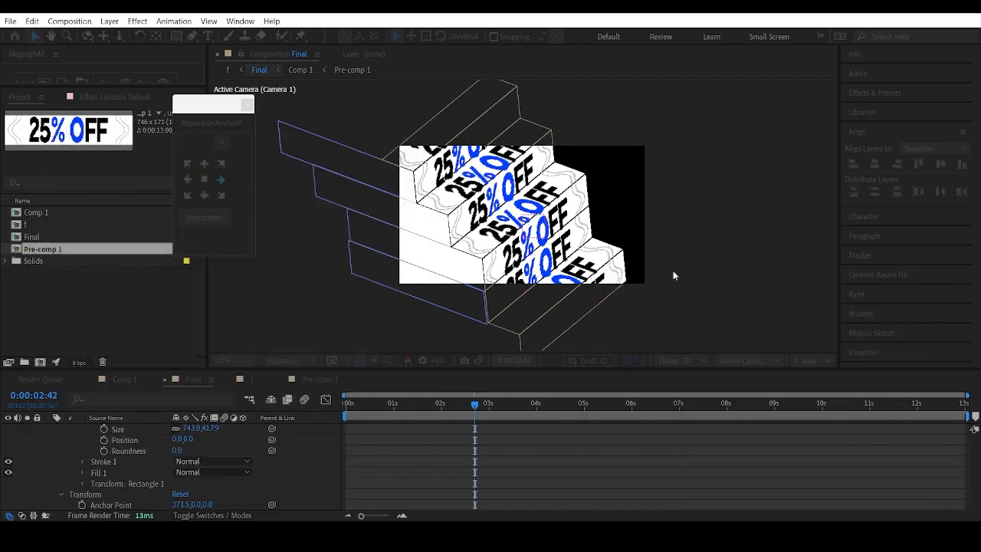
Set the Final composition's background colour to white in its composition settings.
{"action": "left_click", "coordinate": [69, 21]}
{"action": "left_click", "coordinate": [88, 57]}
{"action": "left_click", "coordinate": [123, 387]}
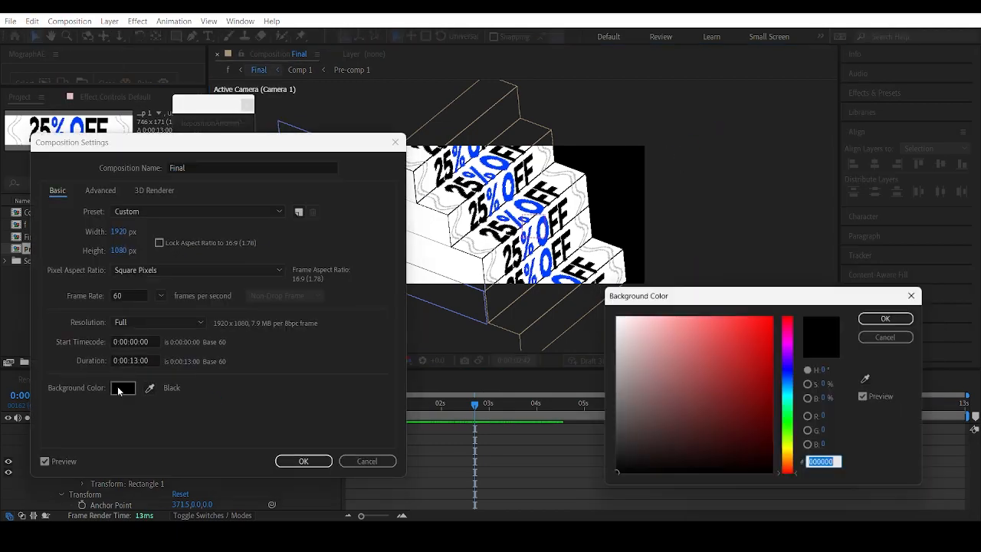
{"action": "left_click", "coordinate": [619, 316]}
{"action": "left_click", "coordinate": [884, 319]}
{"action": "key", "text": "Return"}
Play back Final on the white background and scrub through to 0:00:12:48.
{"action": "key", "text": "space"}
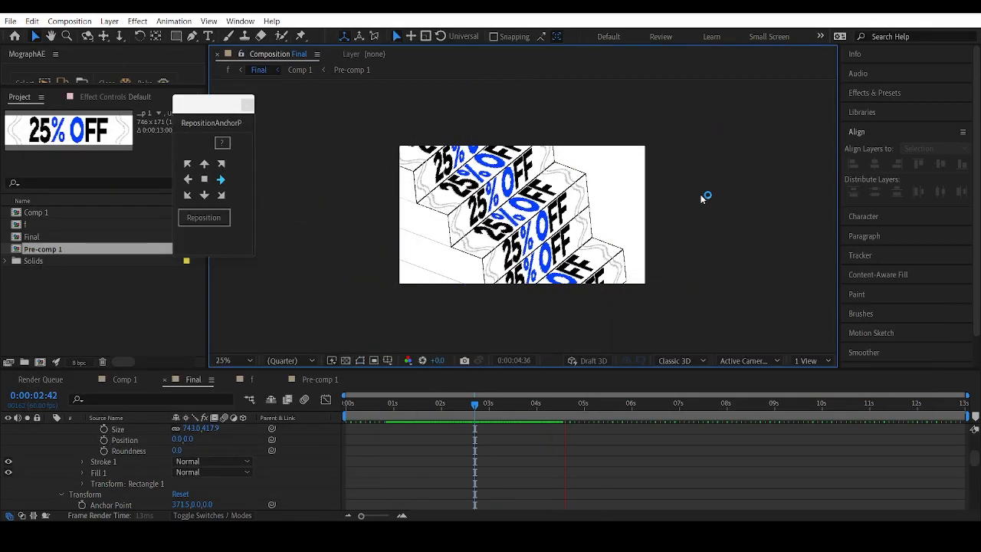
{"action": "key", "text": "space"}
{"action": "left_click_drag", "start_coordinate": [680, 405], "coordinate": [956, 393]}
Change the stroke colour of Shape Layer 8 in Comp 1 to grey.
{"action": "left_click", "coordinate": [135, 379]}
{"action": "left_click", "coordinate": [147, 451]}
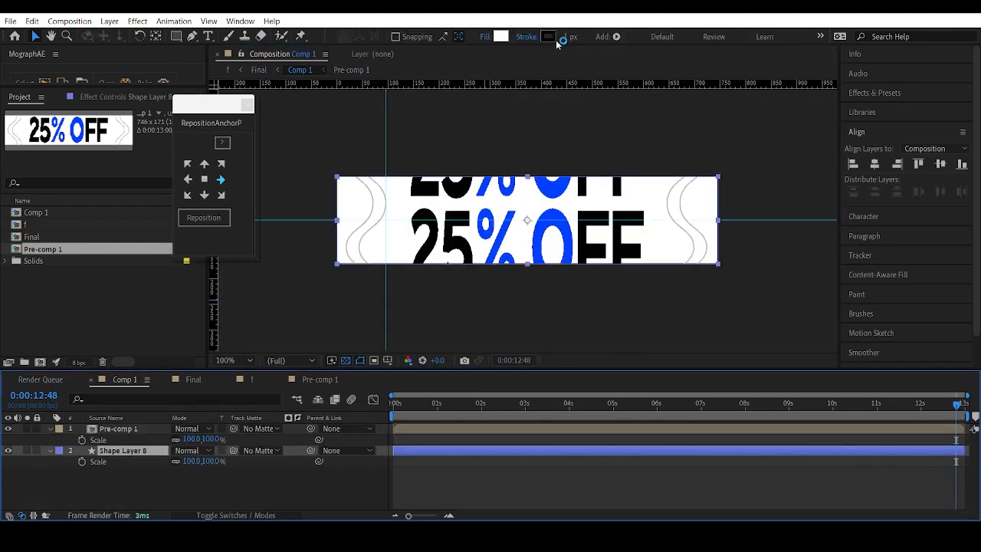
{"action": "left_click", "coordinate": [550, 37]}
{"action": "left_click_drag", "start_coordinate": [622, 363], "coordinate": [597, 365]}
{"action": "left_click", "coordinate": [891, 316]}
Play back Final to check the grey outlines on the folded banners.
{"action": "left_click", "coordinate": [193, 379]}
{"action": "left_click", "coordinate": [763, 262]}
{"action": "key", "text": "space"}
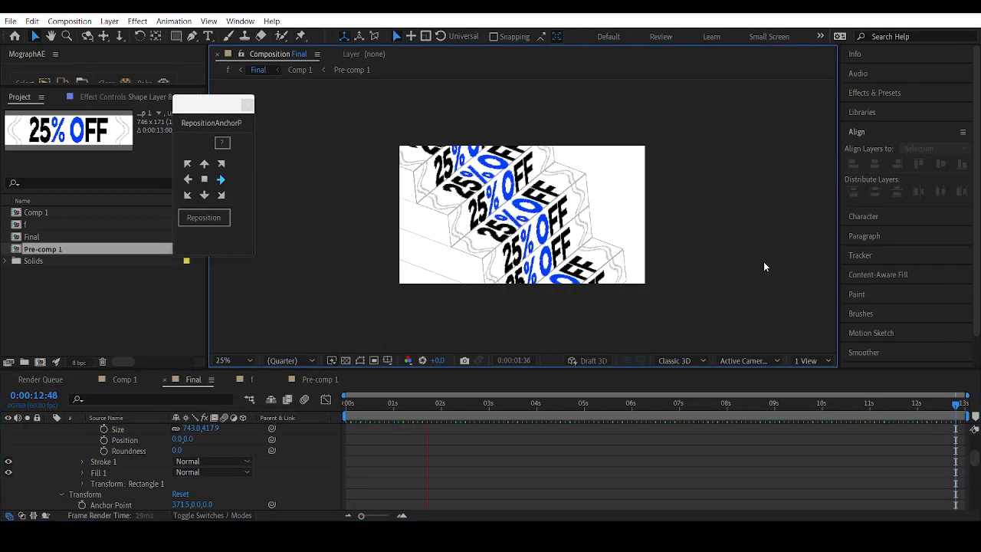
{"action": "key", "text": "space"}
Set the fill colour of the characters 25 in Pre-comp 1's 25% off text to dark grey 171717.
{"action": "left_click", "coordinate": [120, 381]}
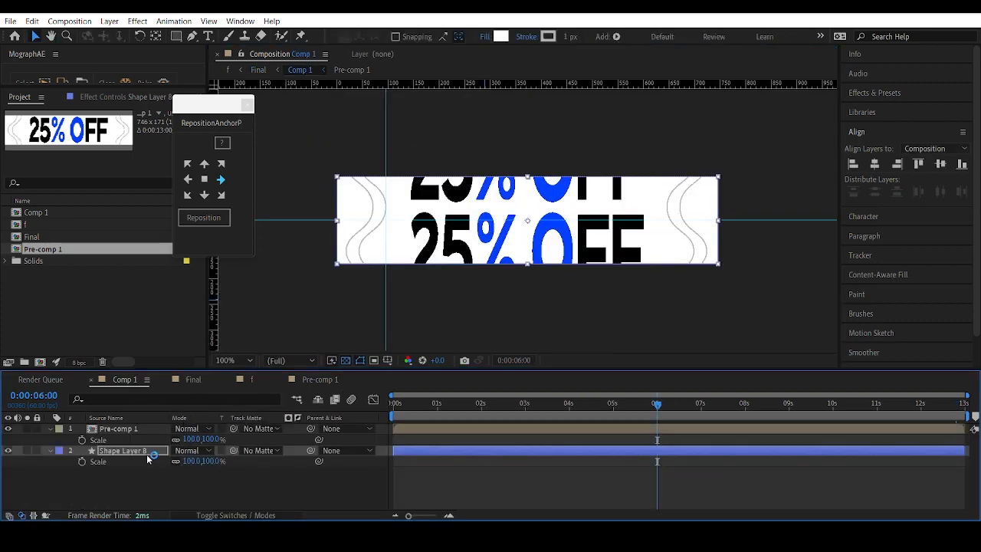
{"action": "double_click", "coordinate": [147, 454]}
{"action": "left_click", "coordinate": [864, 216]}
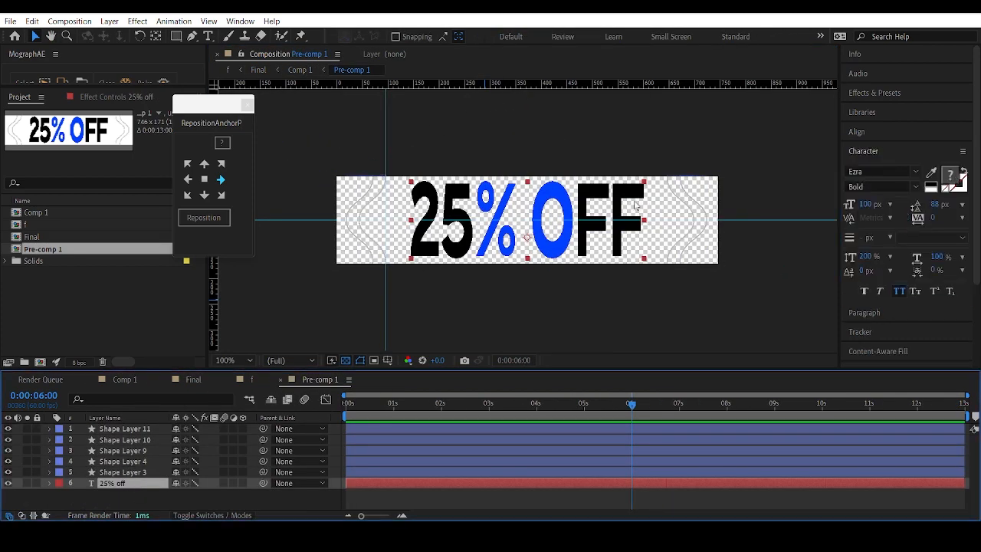
{"action": "double_click", "coordinate": [466, 227]}
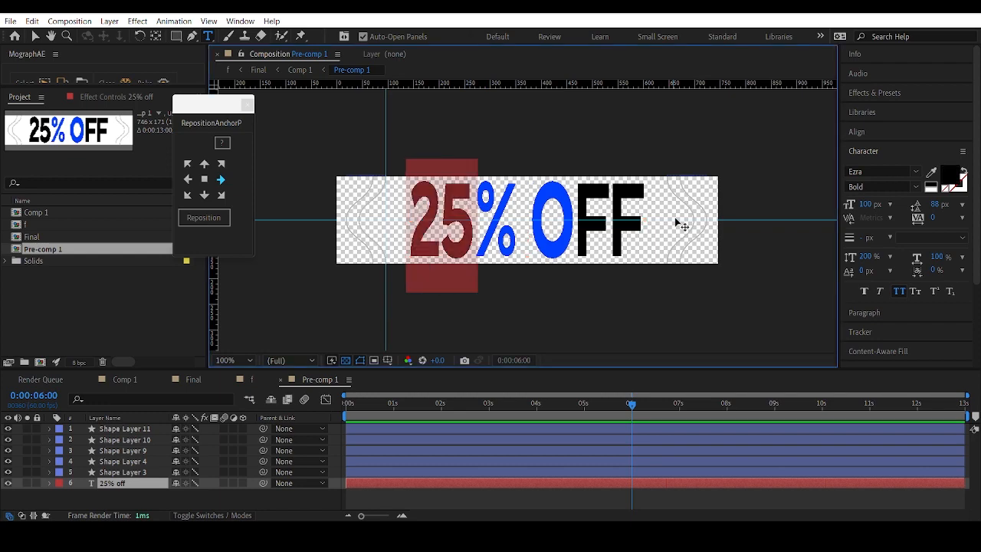
{"action": "left_click", "coordinate": [949, 175]}
{"action": "left_click_drag", "start_coordinate": [613, 458], "coordinate": [591, 462]}
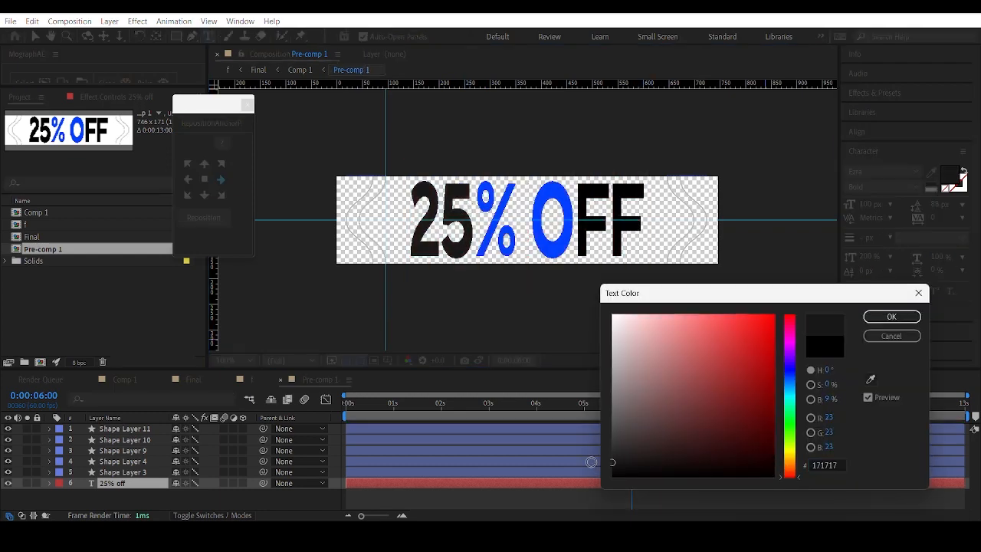
{"action": "left_click", "coordinate": [891, 316]}
Set the fill colour of the letters FF to 171717 and play back Final to check the text.
{"action": "left_click_drag", "start_coordinate": [647, 222], "coordinate": [580, 222]}
{"action": "left_click", "coordinate": [949, 175]}
{"action": "type", "text": "171717"}
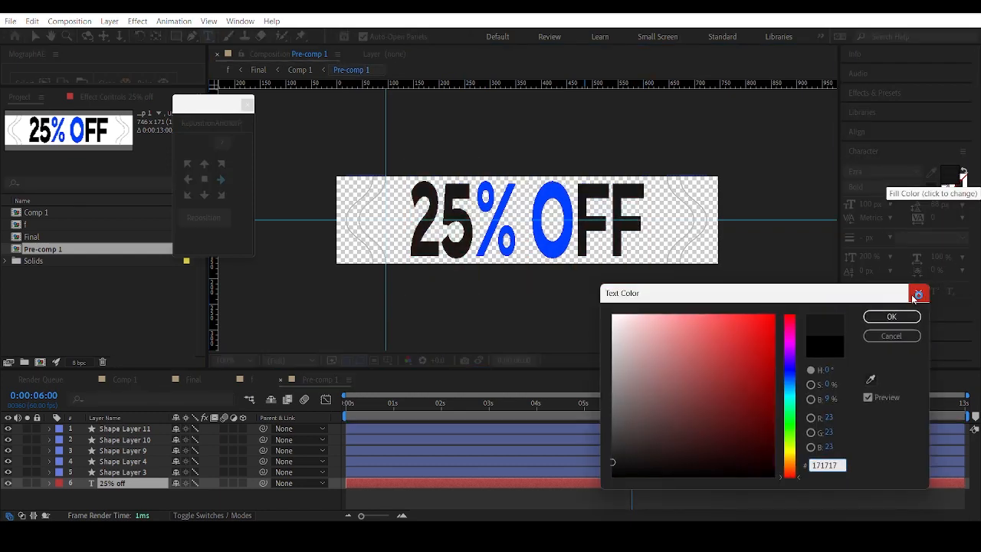
{"action": "key", "text": "Return"}
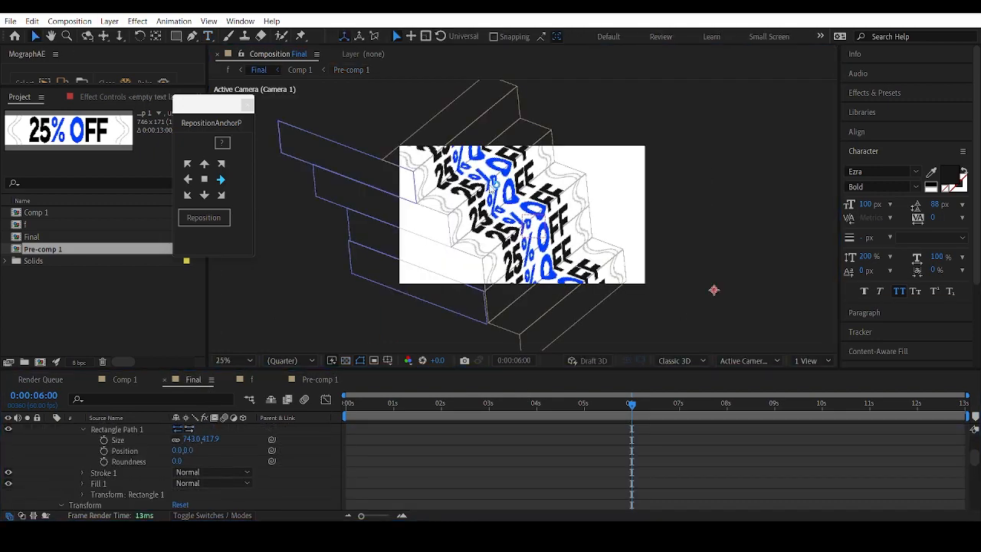
{"action": "key", "text": "space"}
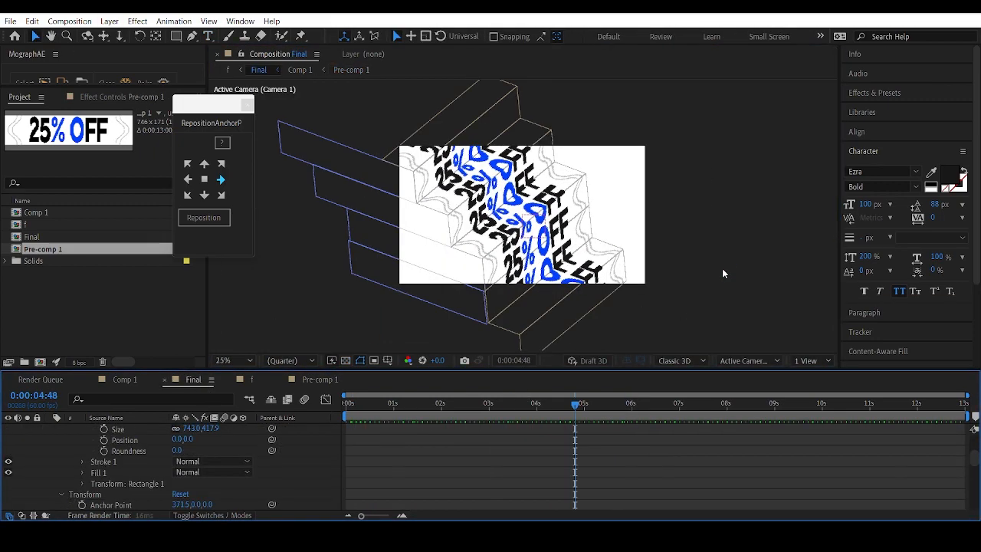